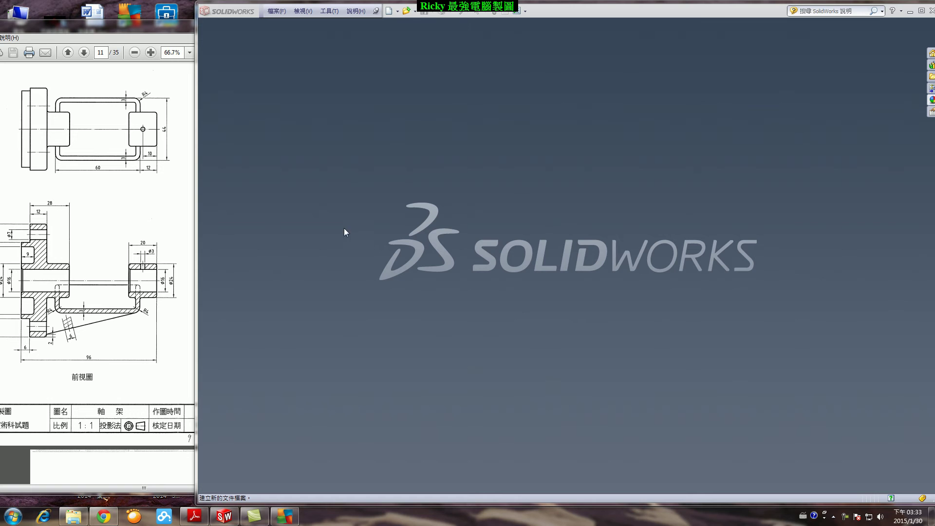
Create a new blank part, circle the 3 dimension on the PDF drawing, then view isometrically
click(390, 11)
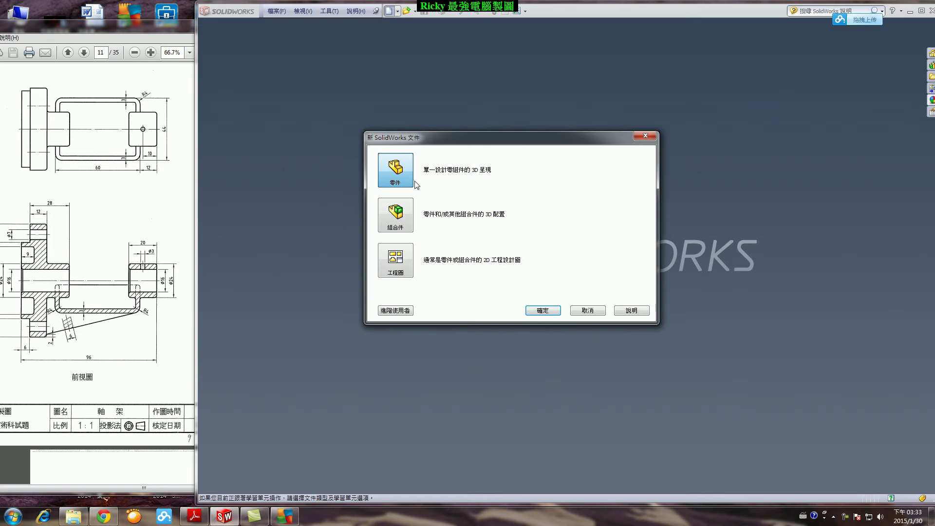
click(542, 310)
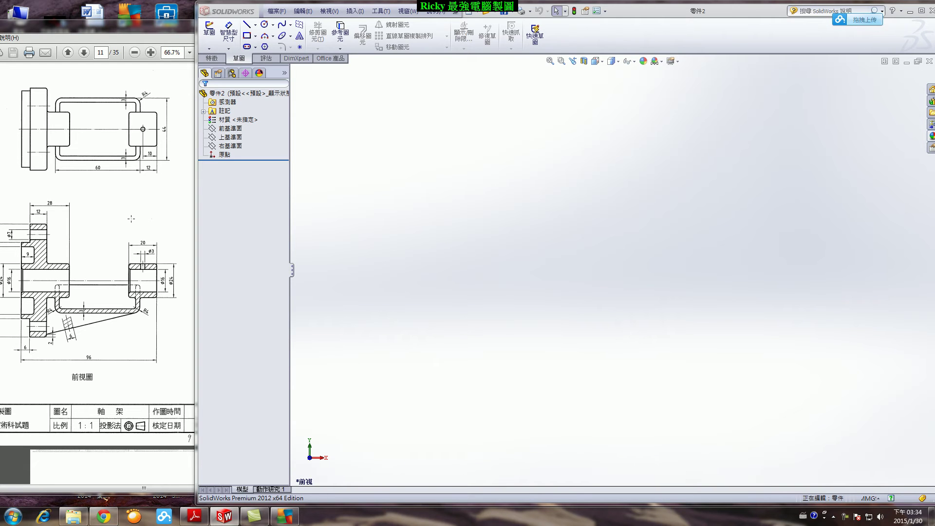
click(162, 226)
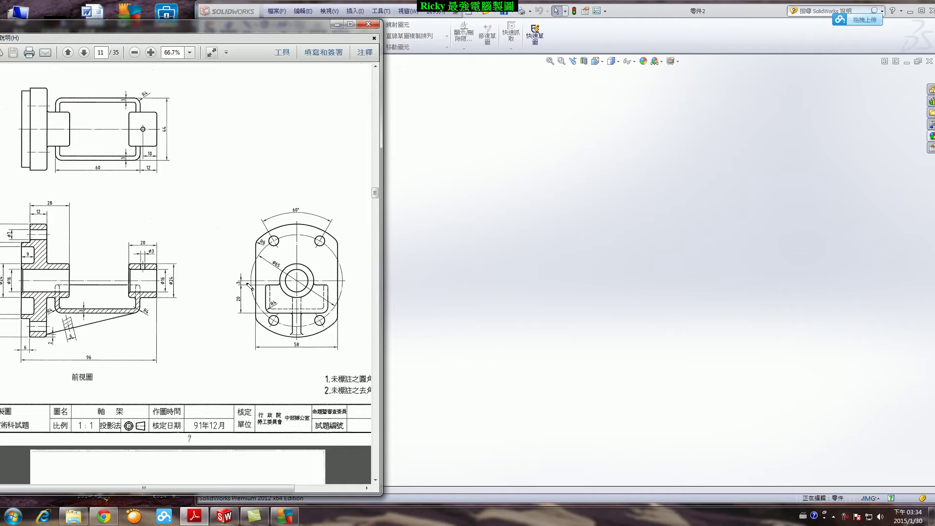
mouse_move(247, 288)
mouse_down()
mouse_move(234, 277)
mouse_move(245, 295)
mouse_up()
click(514, 297)
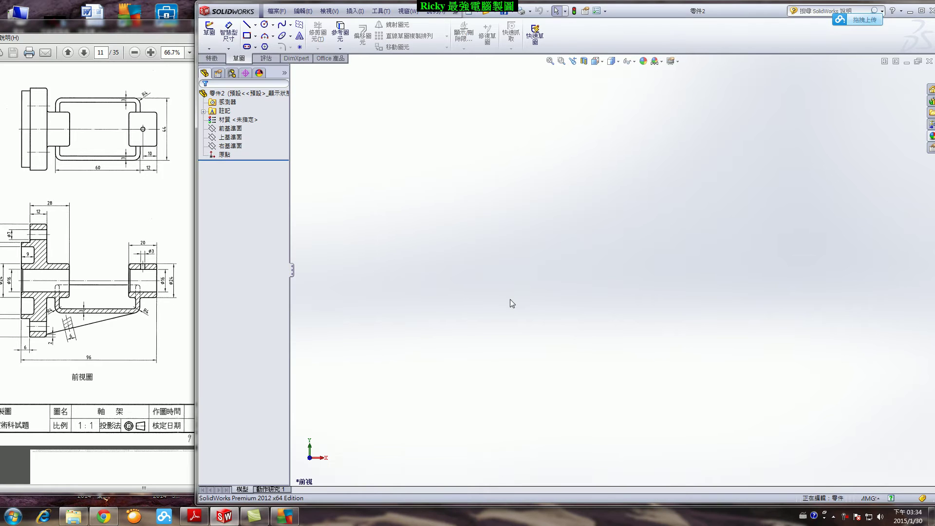
key(ctrl+7)
Create reference plane 平面1 offset 3.00 mm from Top Plane with the direction flipped
click(221, 63)
click(549, 50)
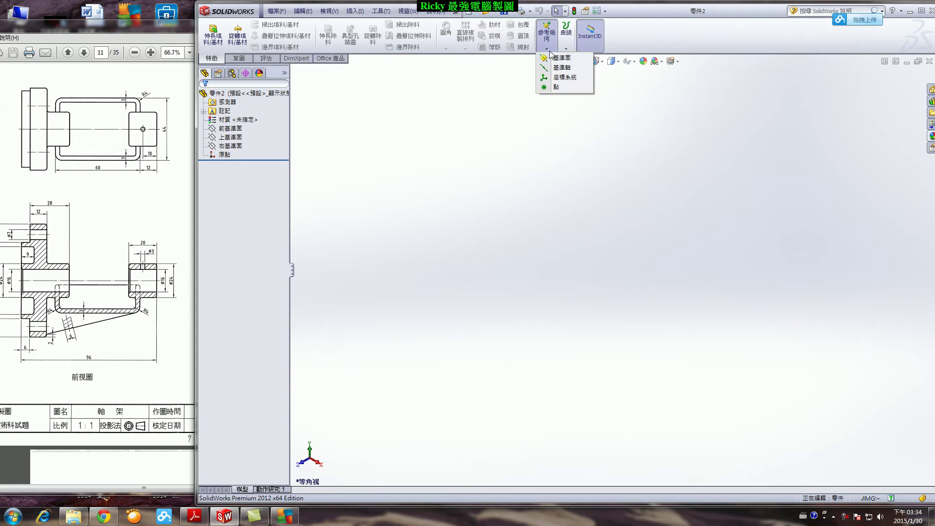
click(560, 58)
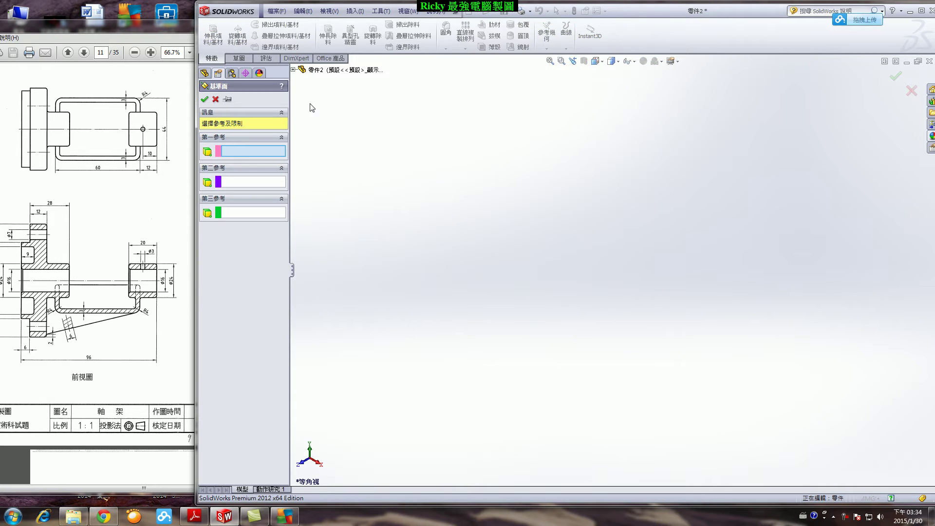
click(293, 70)
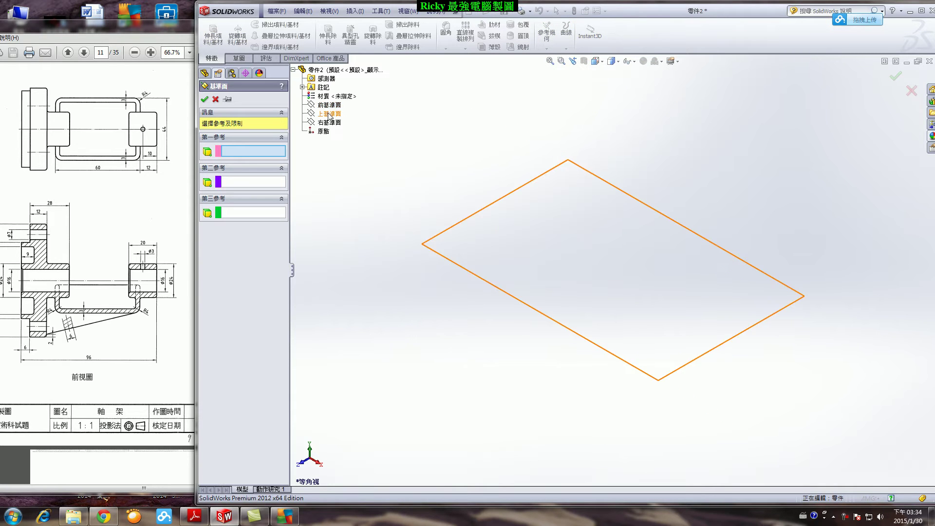
click(329, 115)
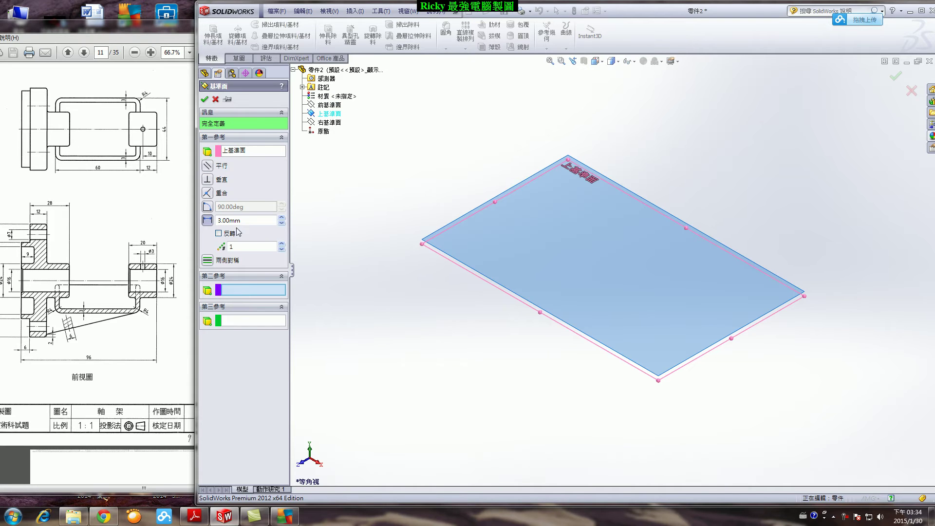
click(218, 233)
click(243, 220)
click(204, 99)
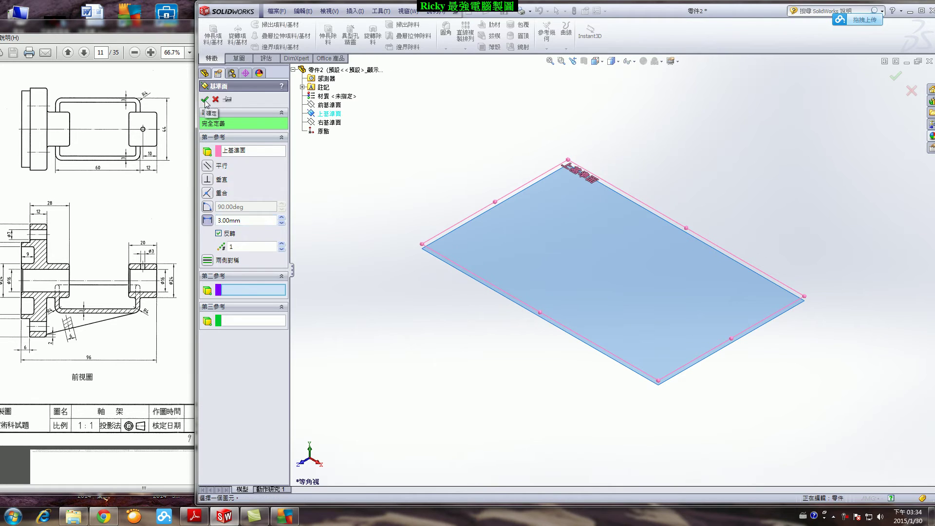
middle_drag(415, 357, 445, 381)
On 平面1, draw a horizontal centerline from the origin and a rectangle over it
click(238, 58)
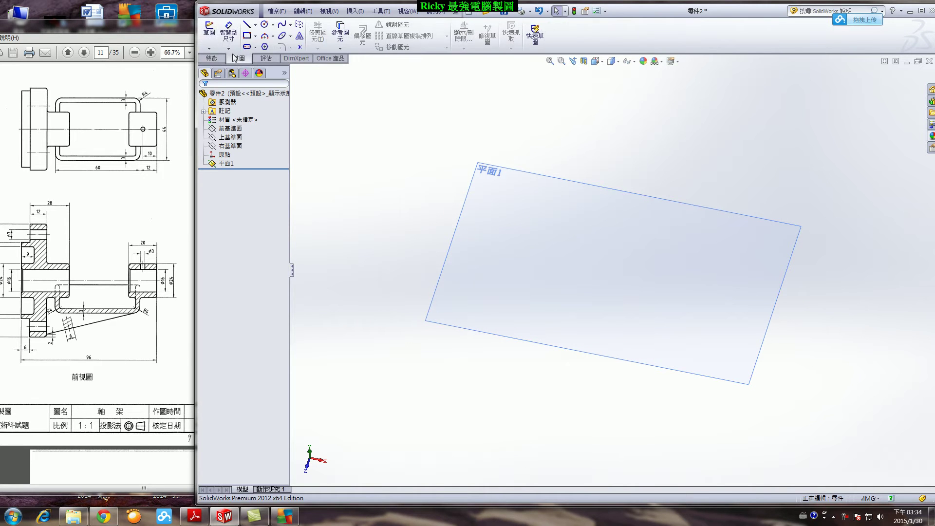
click(209, 32)
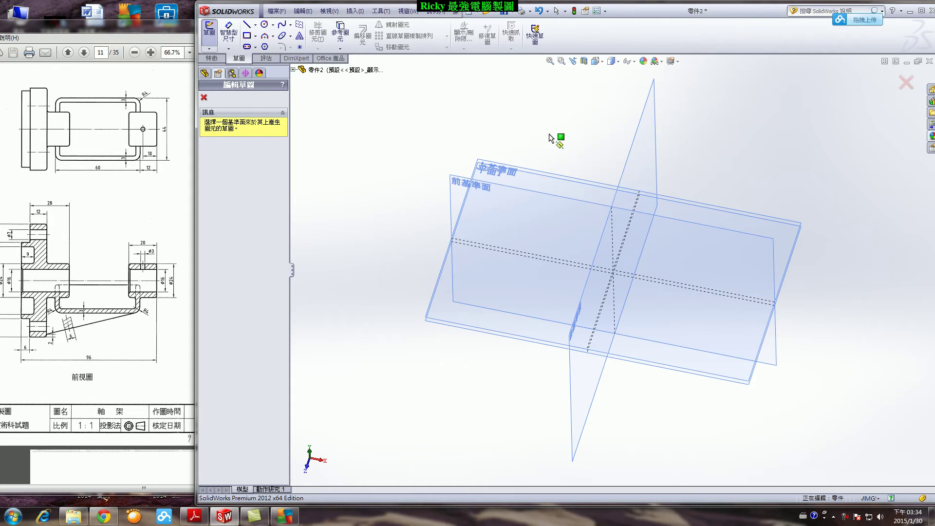
click(440, 324)
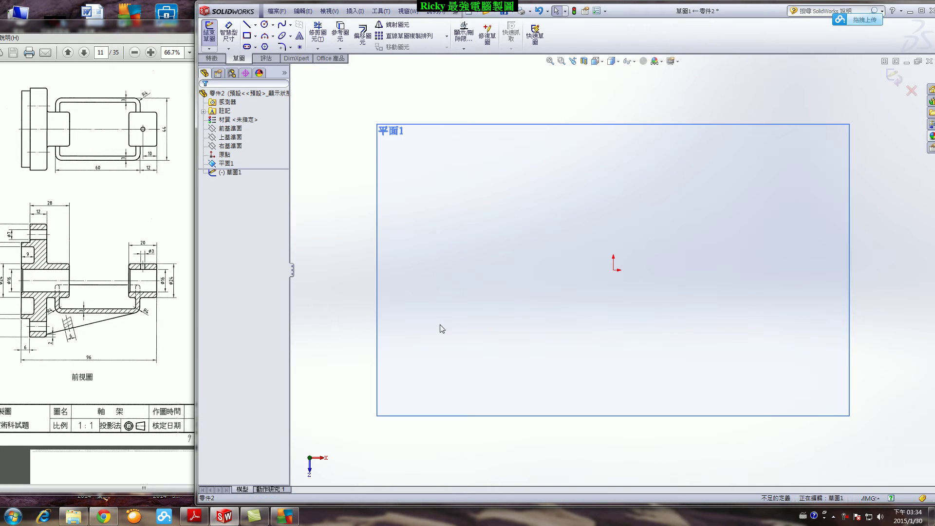
click(255, 26)
click(265, 35)
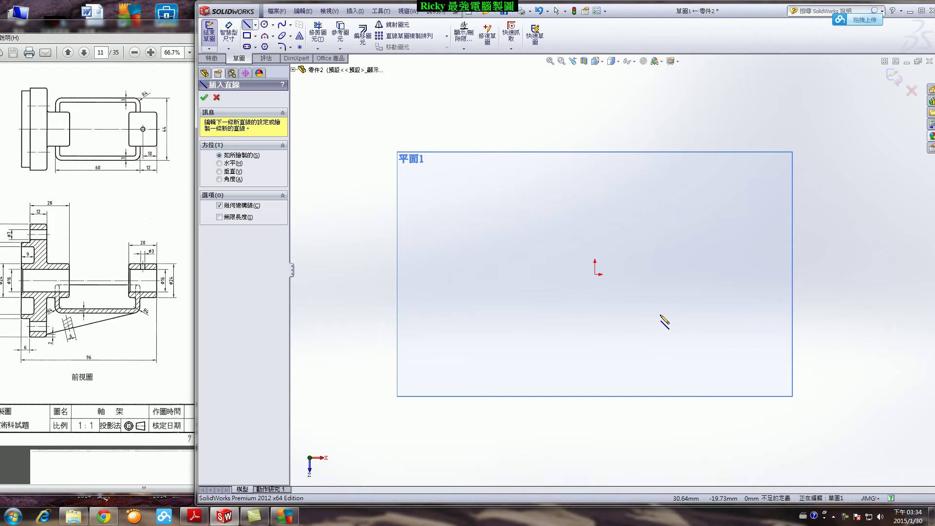
click(594, 274)
click(752, 274)
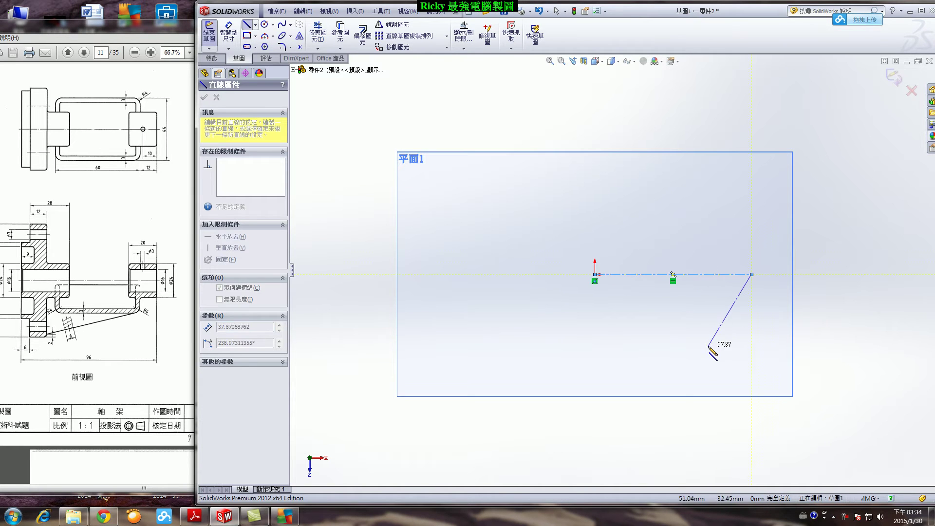
key(Escape)
key(Escape)
click(246, 35)
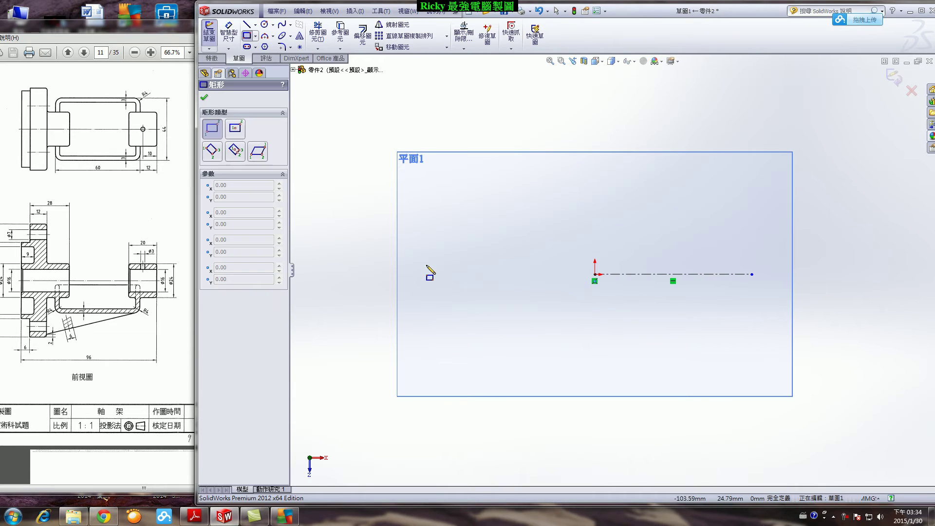
drag(621, 242, 708, 313)
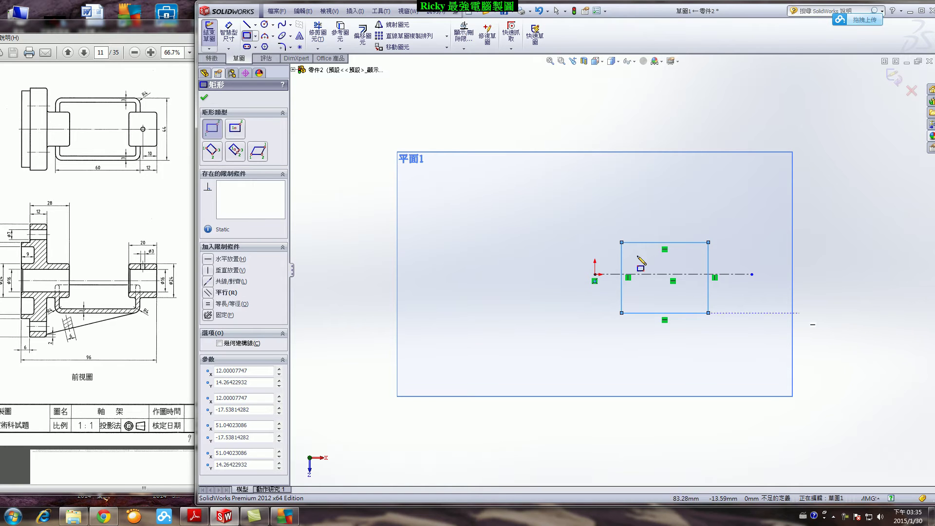
key(Escape)
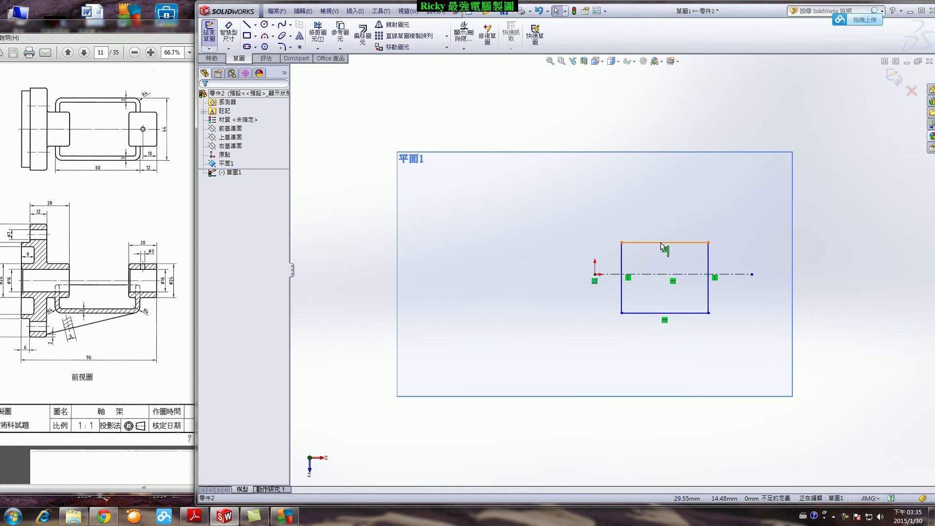
Make the rectangle symmetric about the centerline with the origin at its left edge's midpoint
click(660, 242)
ctrl+click(650, 275)
ctrl+click(639, 312)
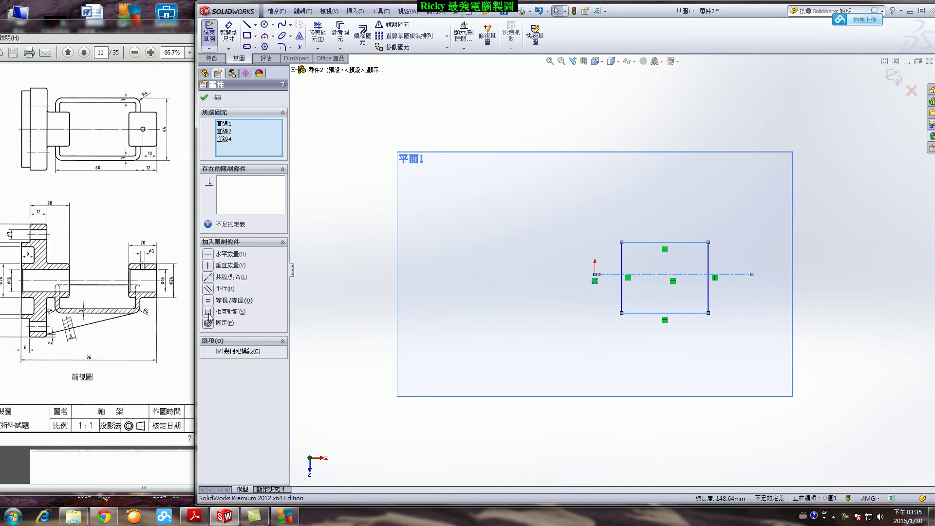
click(209, 312)
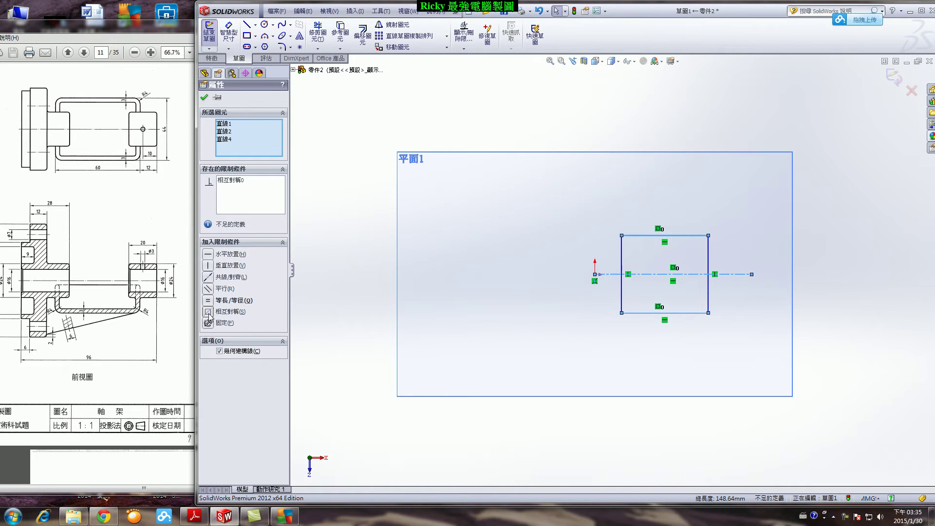
click(204, 97)
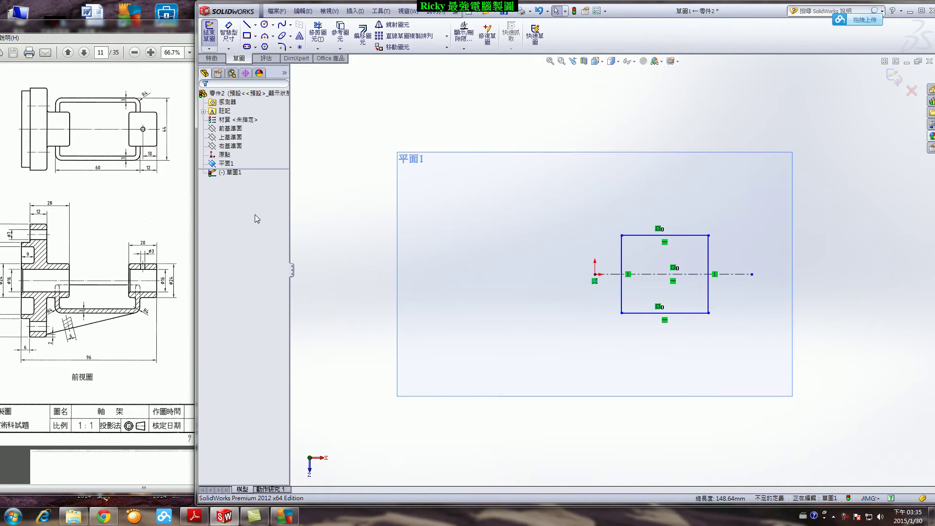
click(595, 275)
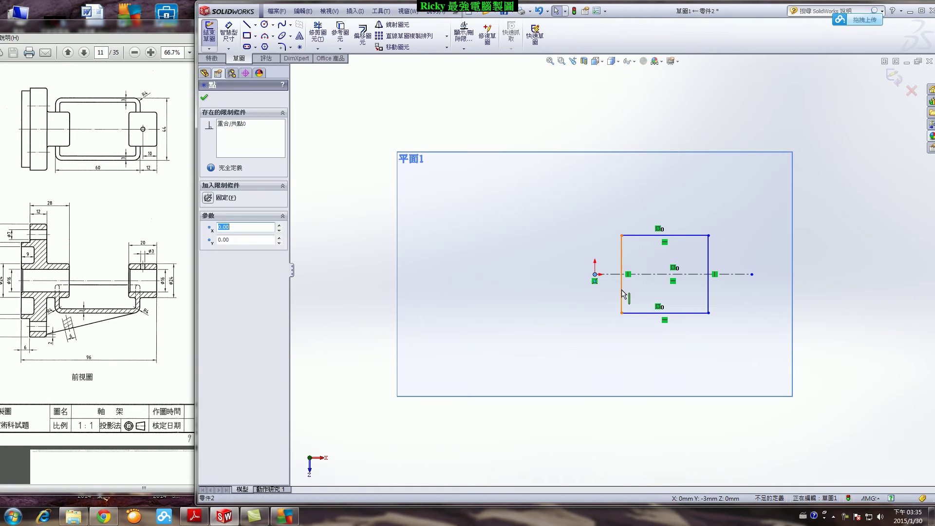
ctrl+click(622, 294)
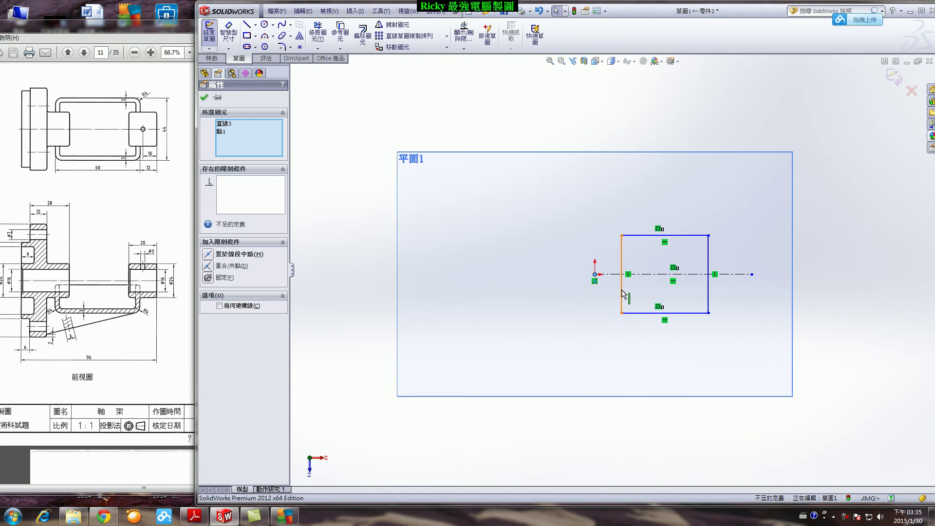
click(208, 254)
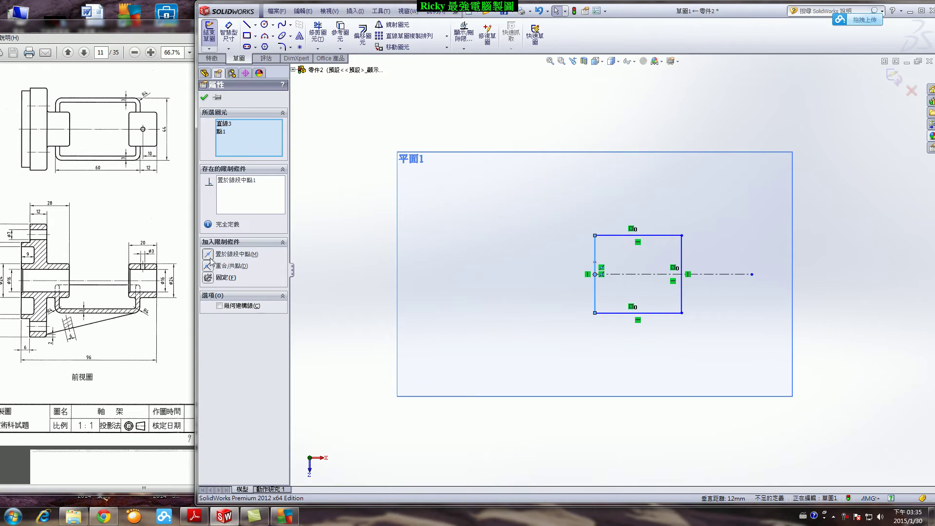
click(204, 97)
Dimension the rectangle 60 wide and 44 high, then exit the sketch
click(227, 31)
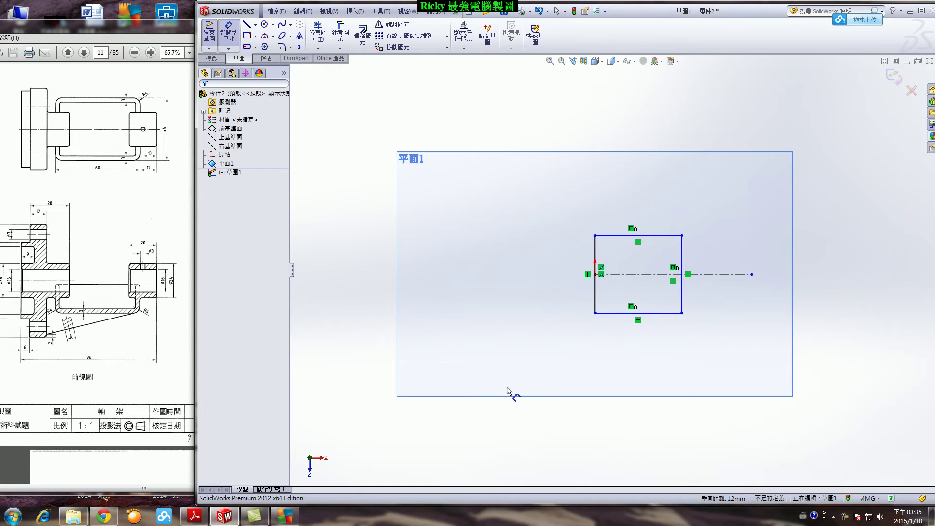
click(629, 313)
click(627, 340)
text(60)
key(Return)
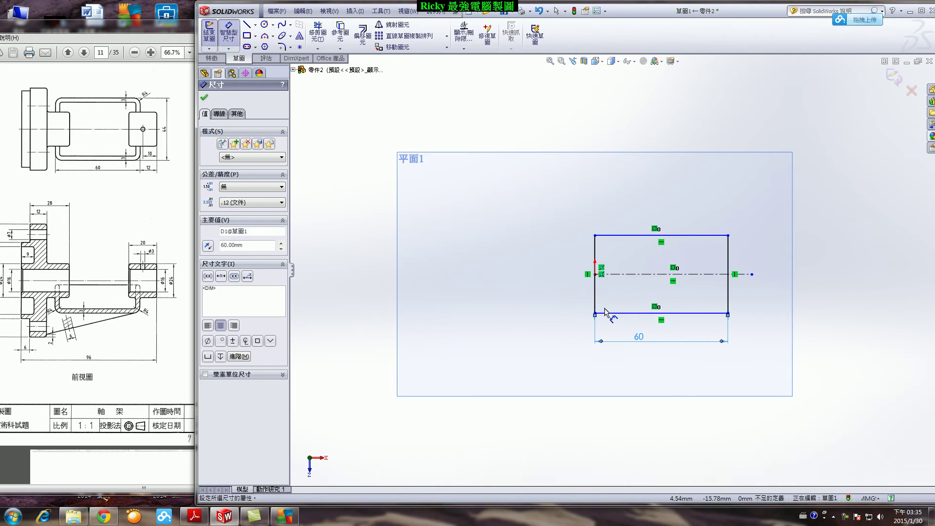
click(595, 299)
click(560, 289)
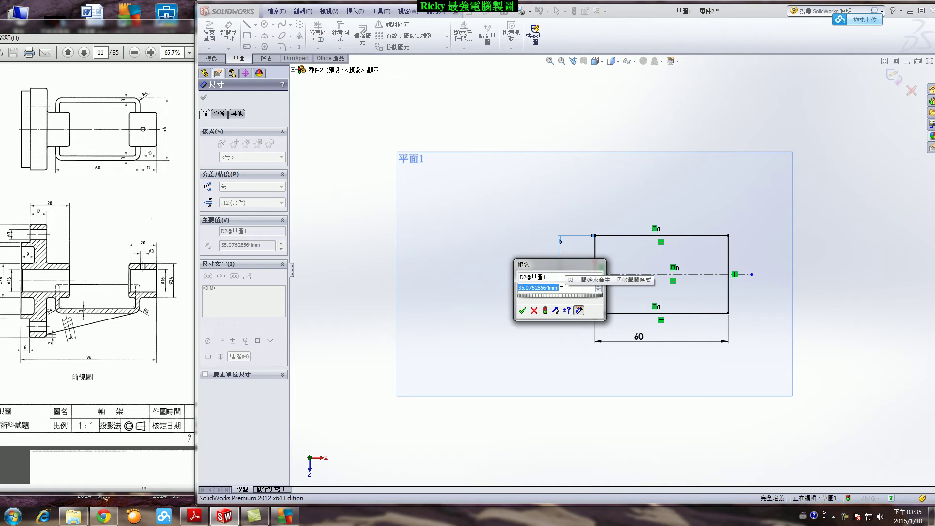
text(44)
key(Return)
click(898, 85)
Start a downward extrusion of the rectangle and check the PDF drawing at 75% zoom
click(210, 57)
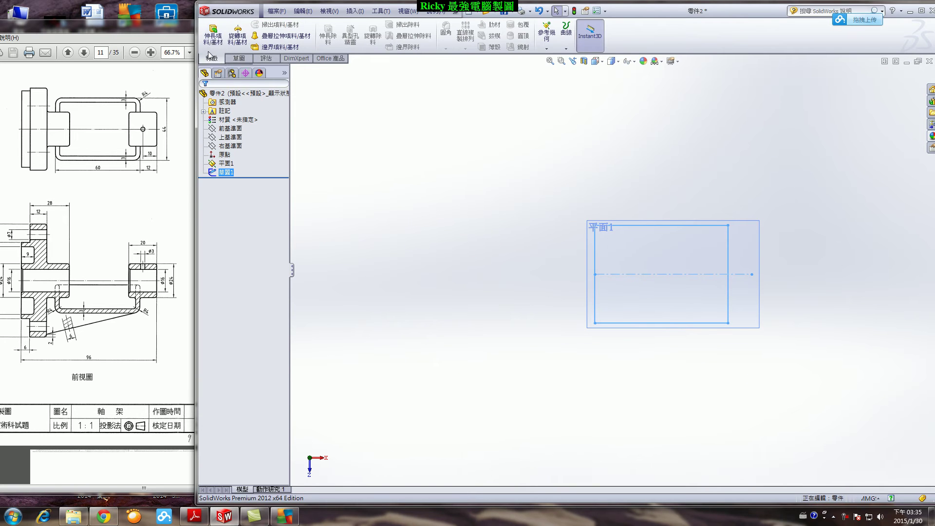
click(213, 33)
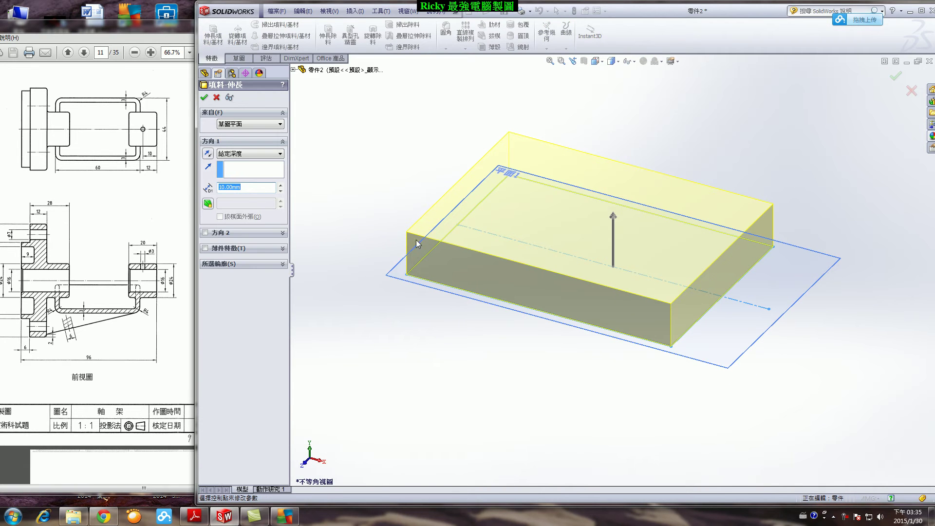
click(208, 154)
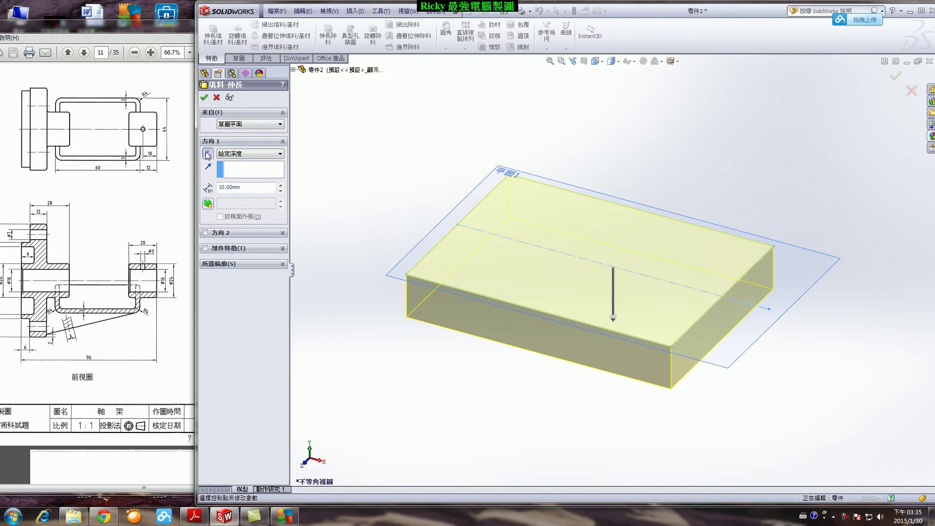
double_click(247, 188)
click(135, 220)
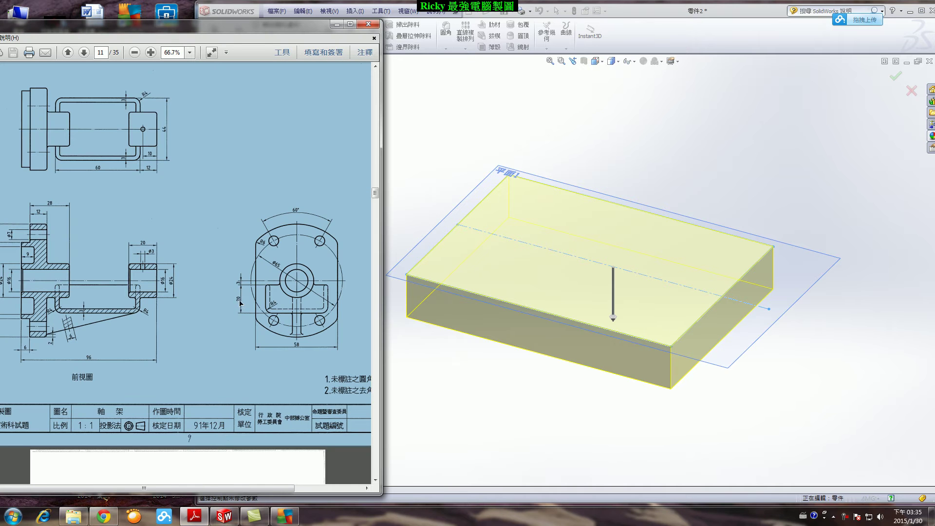
scroll(245, 299, down, 1)
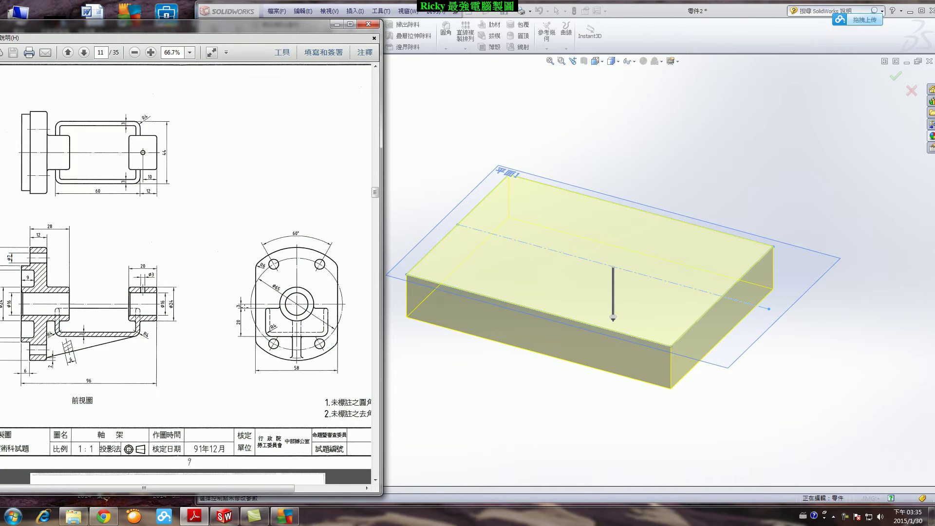
click(151, 52)
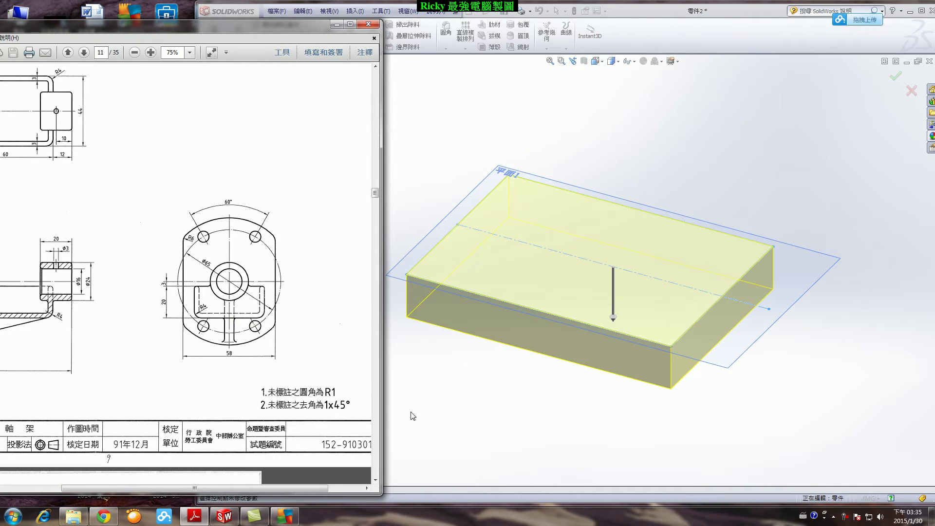
Set the extrusion depth to 20 mm and accept the solid box
click(413, 416)
click(247, 188)
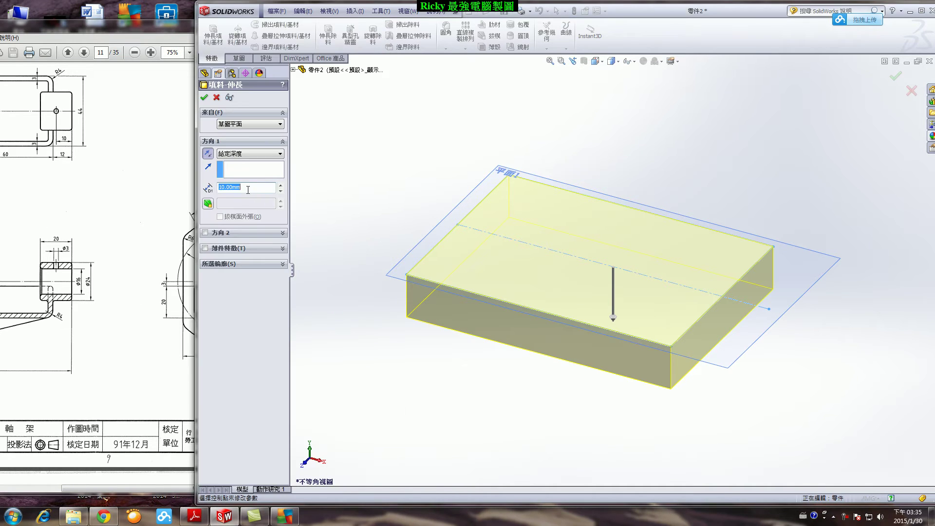
text(20)
key(Return)
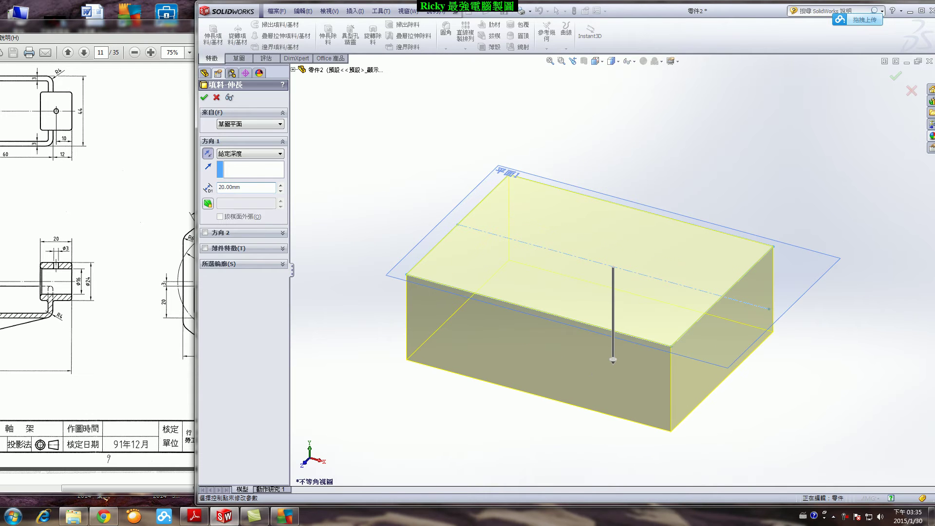
click(204, 96)
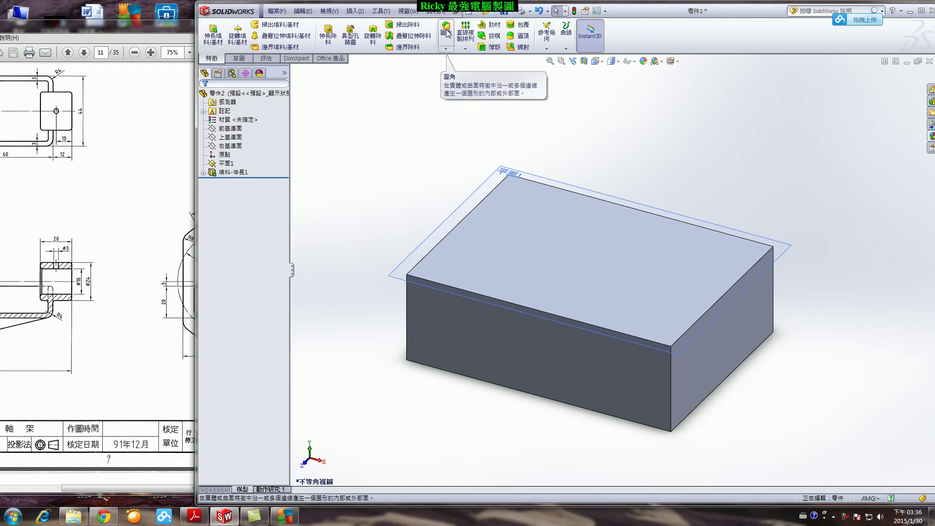
Start a 4 mm fillet and select the box's visible vertical and bottom edges
click(446, 33)
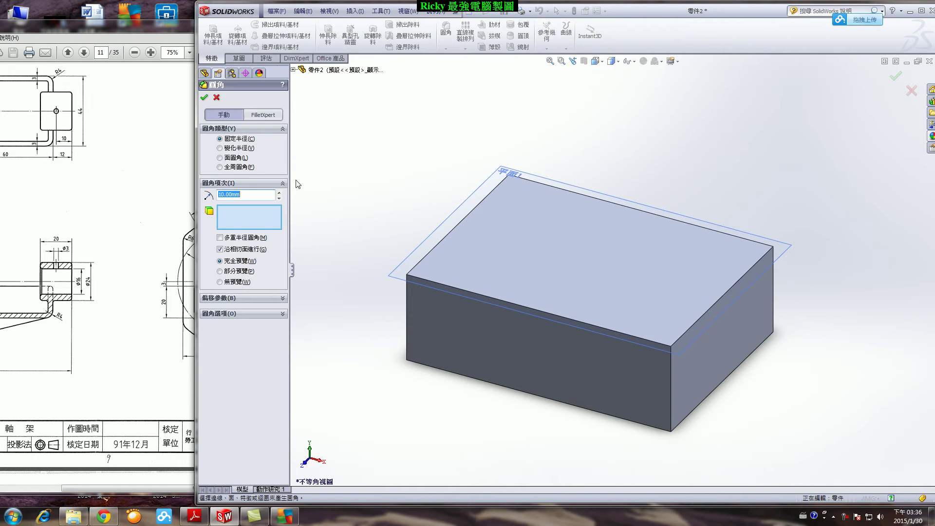
text(4)
key(Return)
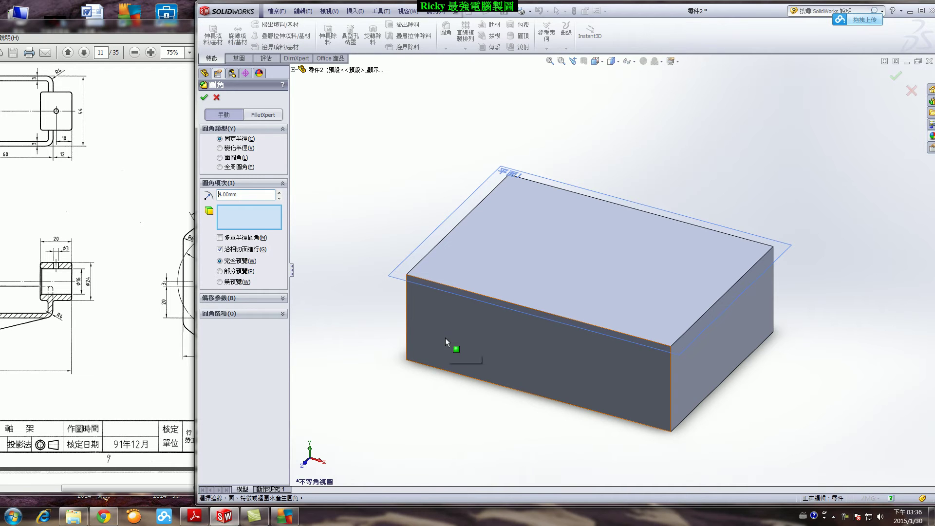
click(407, 315)
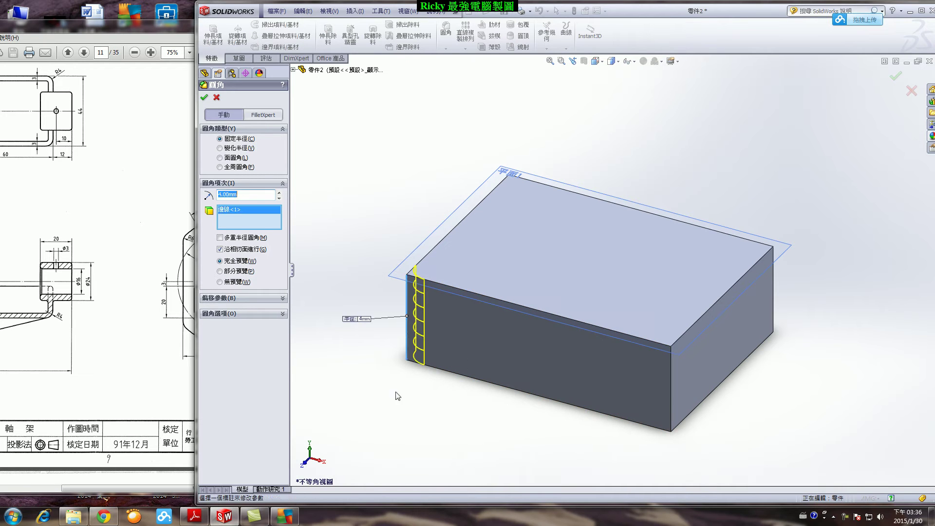
click(443, 374)
click(676, 378)
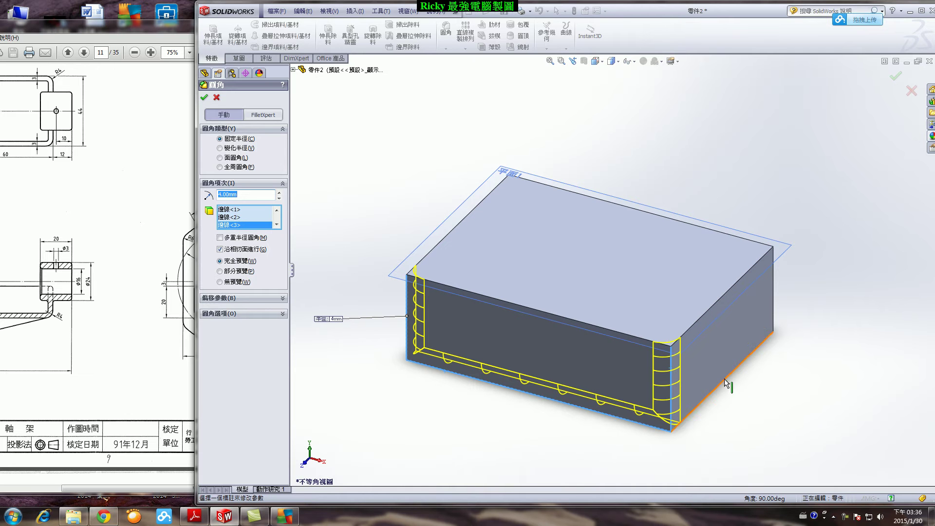
click(749, 354)
click(773, 295)
Add the remaining hidden edges from underneath and apply the 4 mm fillet
middle_drag(765, 333, 507, 340)
click(515, 347)
click(558, 367)
click(594, 410)
middle_drag(593, 411, 740, 363)
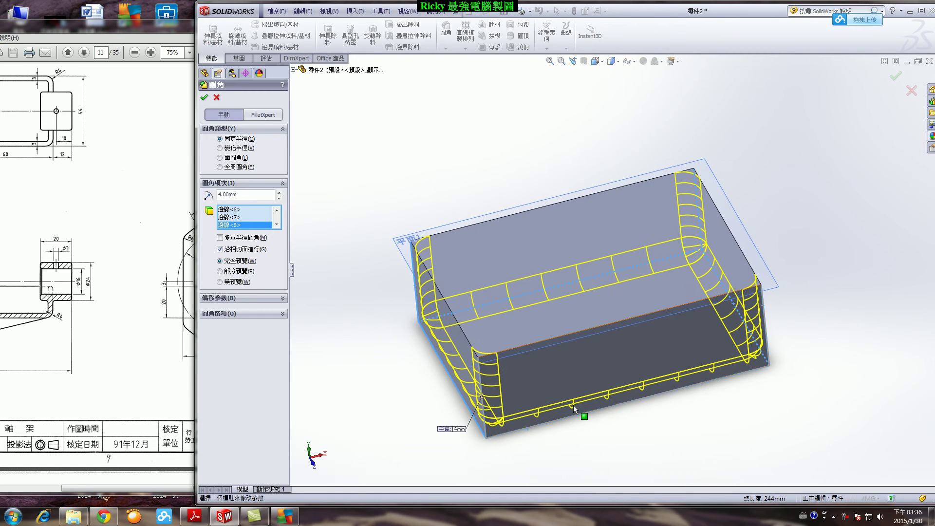
click(205, 98)
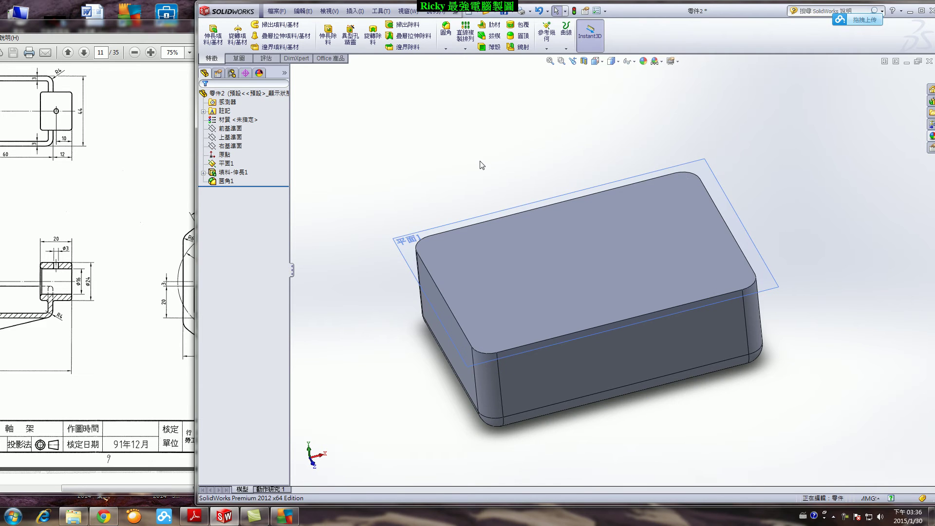
key(ctrl+7)
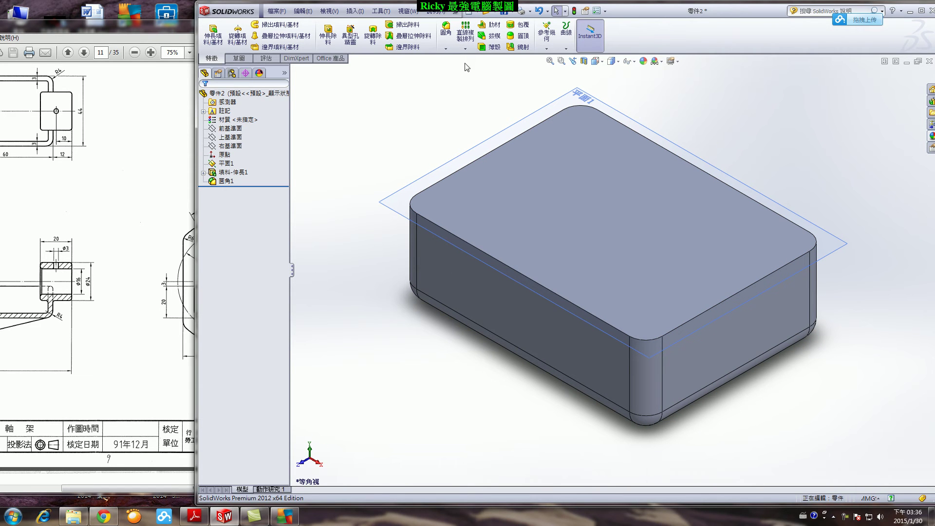
Shell the box with 3 mm walls, removing the top face
click(491, 47)
click(522, 192)
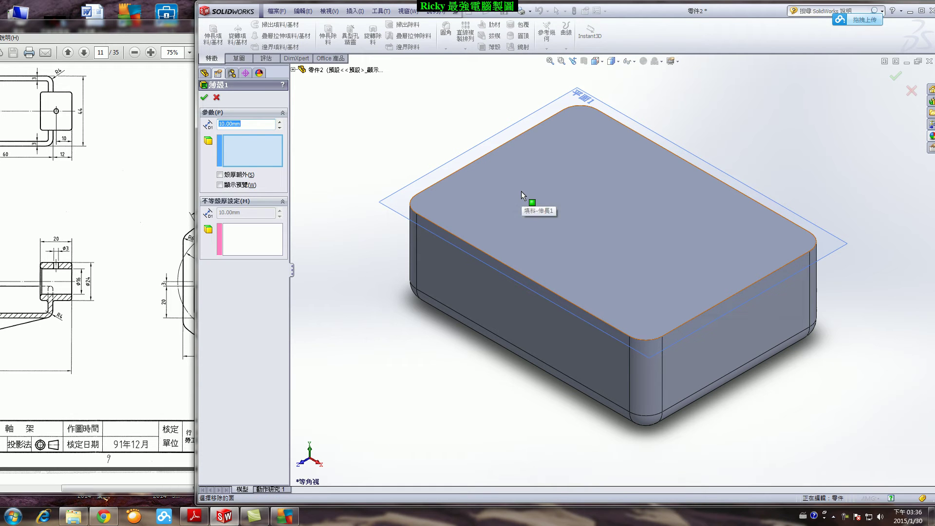
text(3)
key(Return)
click(523, 220)
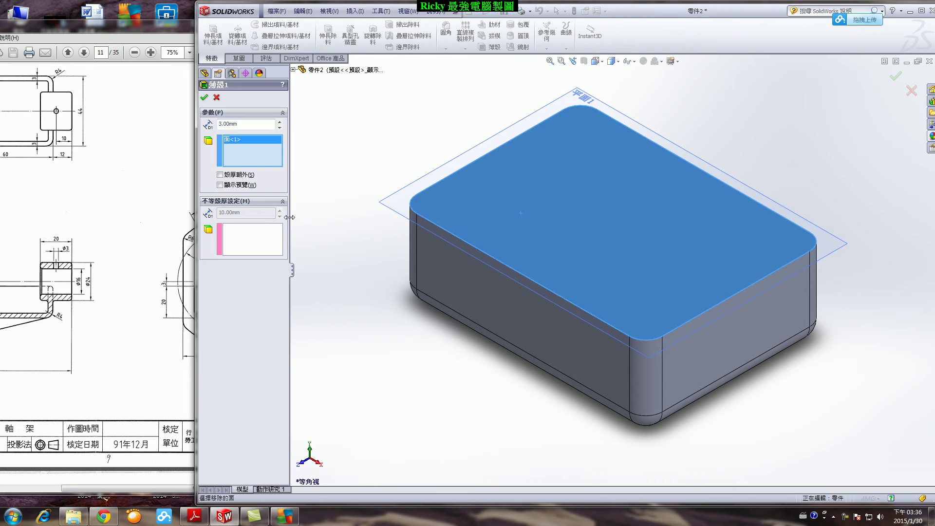
click(220, 185)
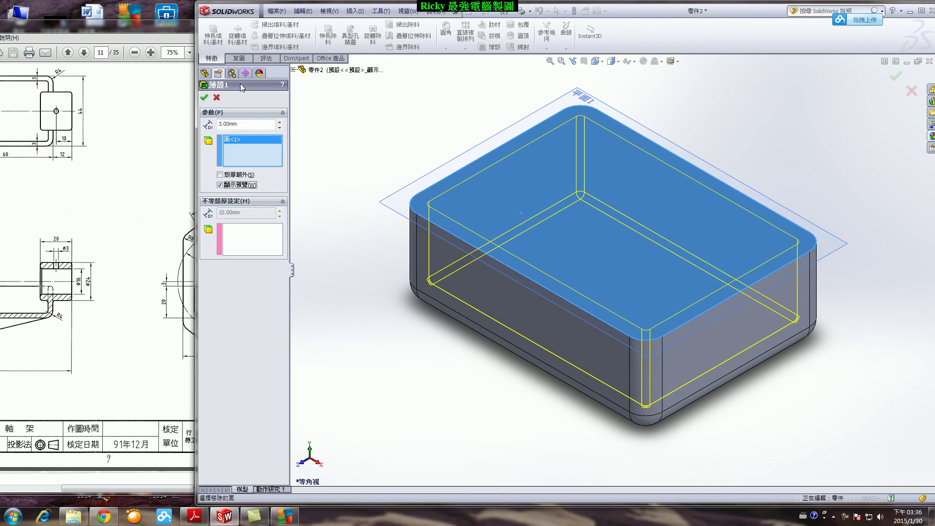
click(204, 97)
Inspect the hollow box from below and hide 平面1
middle_drag(392, 146, 389, 185)
scroll(598, 148, down, 5)
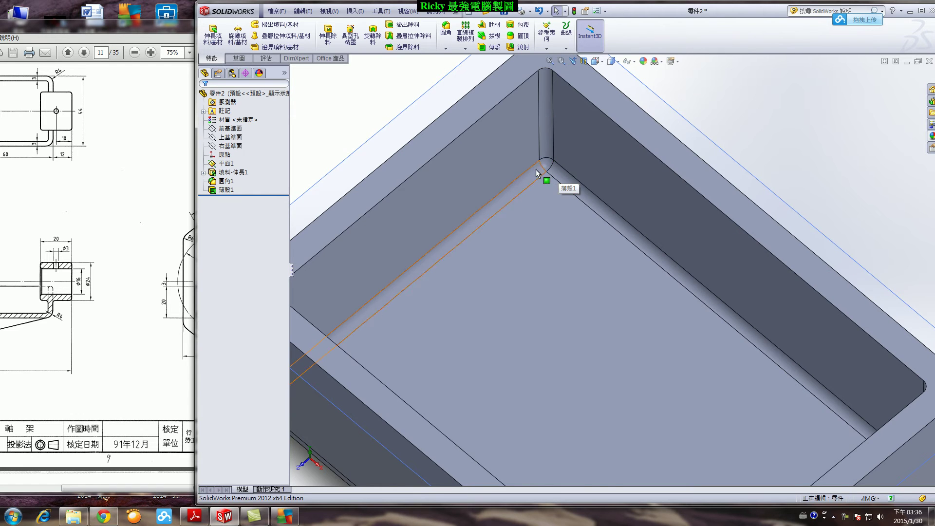
key(f)
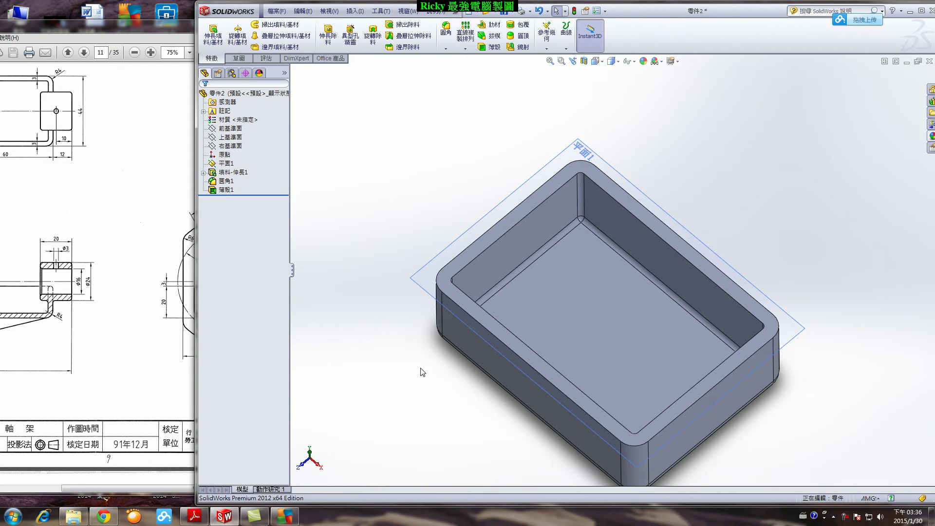
key(ctrl+Up)
middle_drag(528, 388, 465, 282)
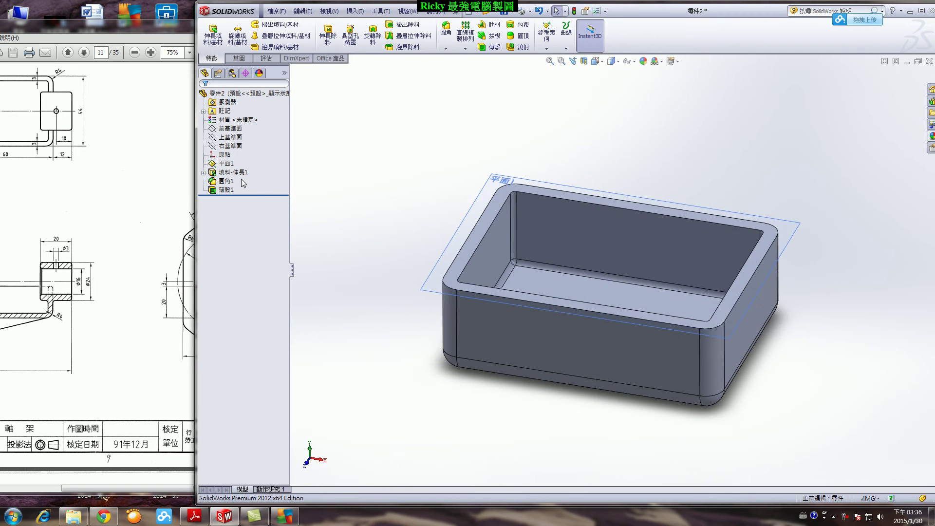
right_click(230, 165)
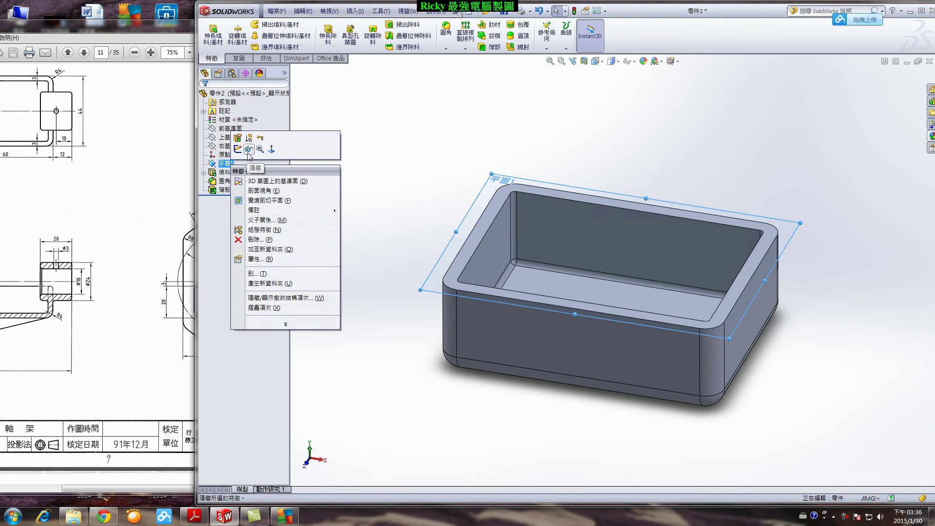
click(248, 150)
scroll(691, 215, down, 2)
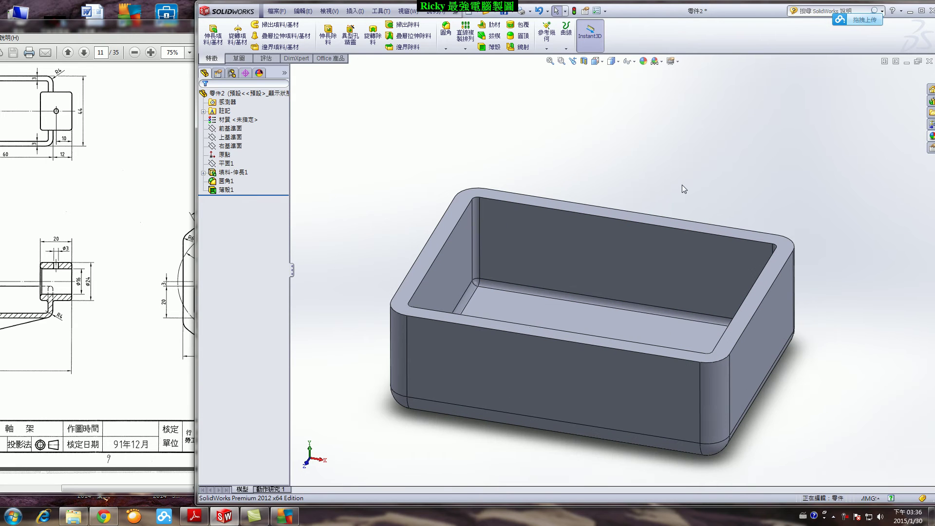
Apply a full round fillet across the rim using the outer wall, top rim and inner wall faces
click(446, 30)
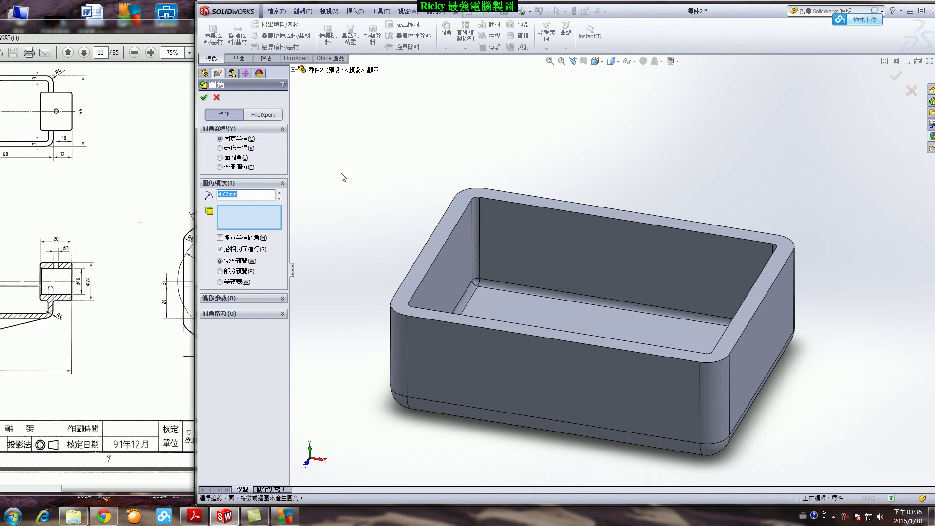
click(220, 167)
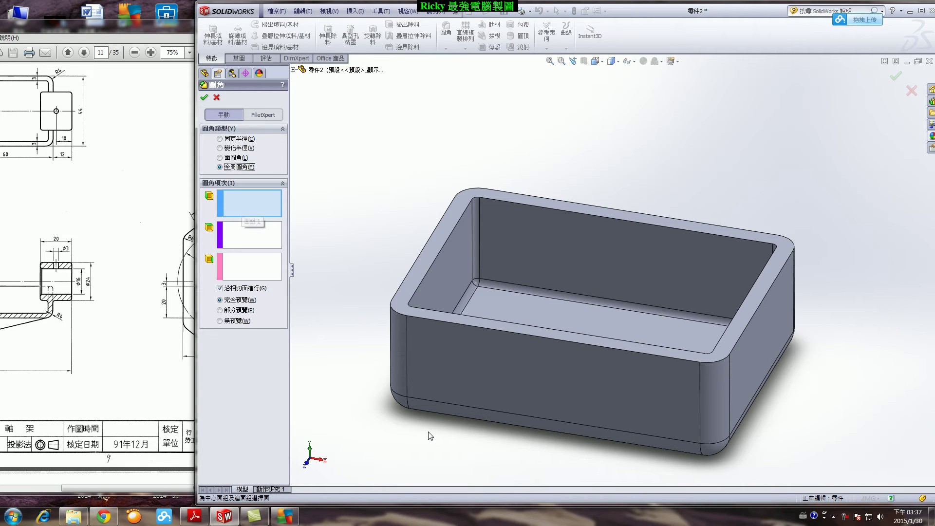
click(457, 364)
click(243, 237)
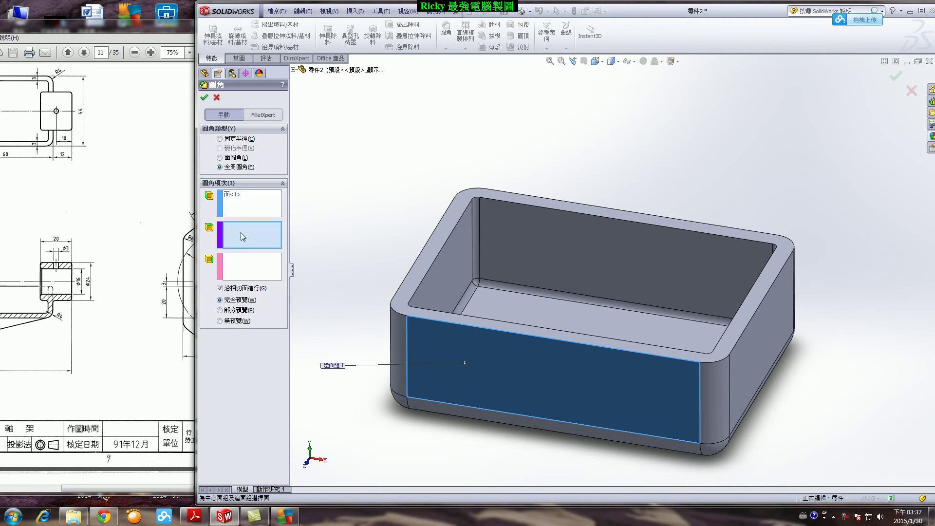
click(433, 316)
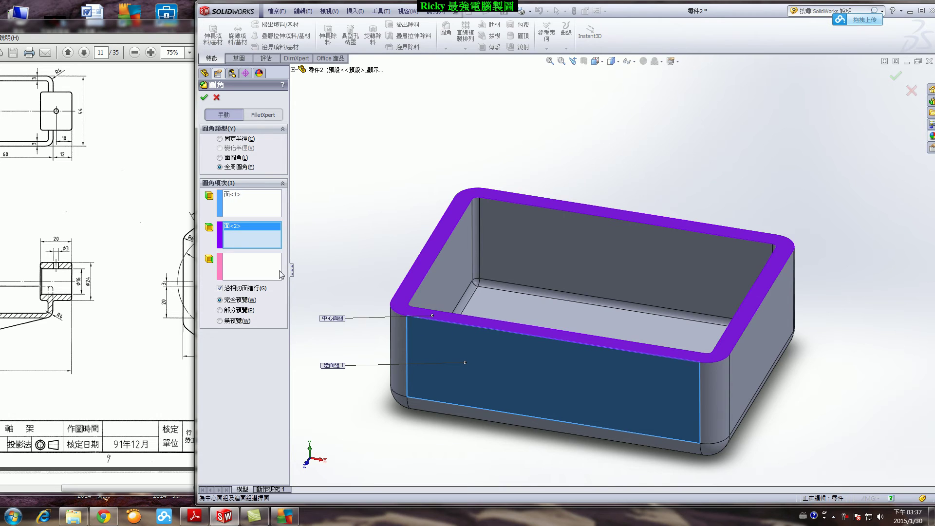
click(251, 263)
middle_drag(522, 287, 525, 356)
click(495, 294)
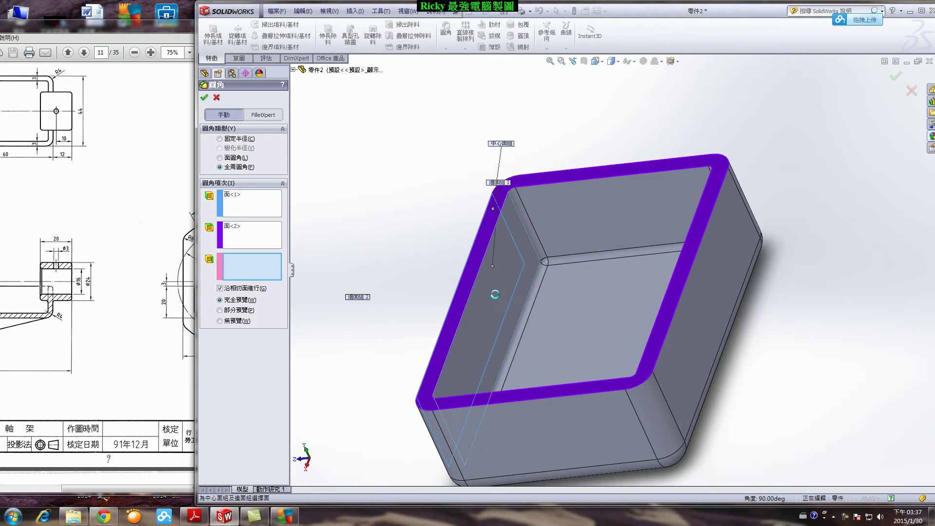
click(203, 97)
middle_drag(393, 310, 493, 285)
shift+middle_drag(393, 236, 396, 207)
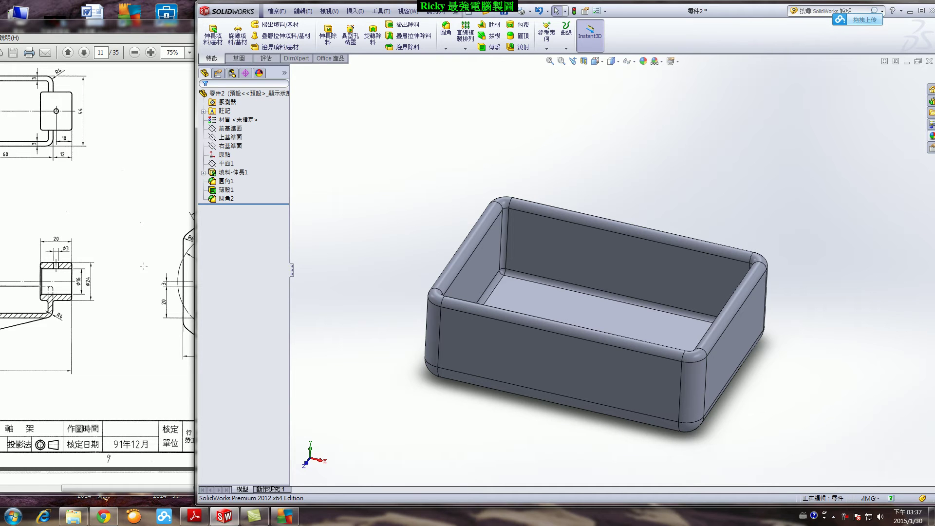
drag(159, 30, 276, 27)
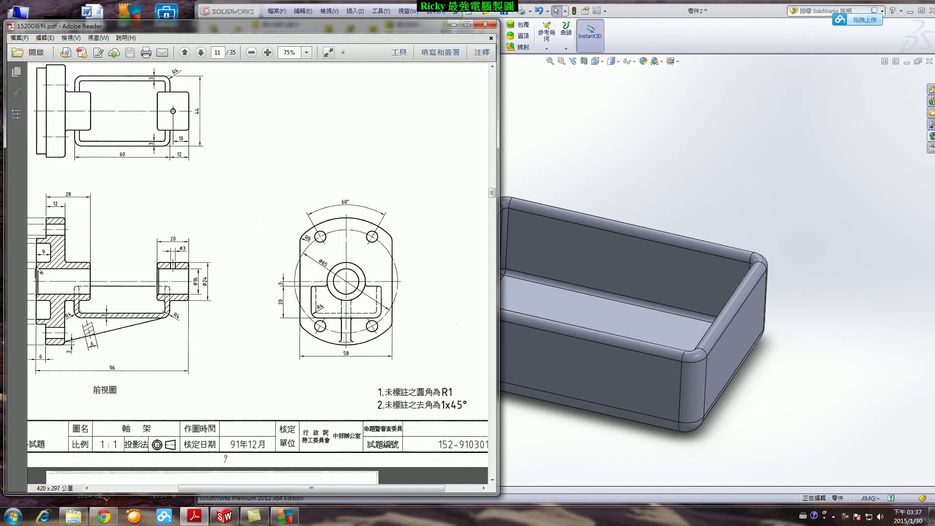
drag(38, 237, 46, 236)
drag(87, 281, 40, 283)
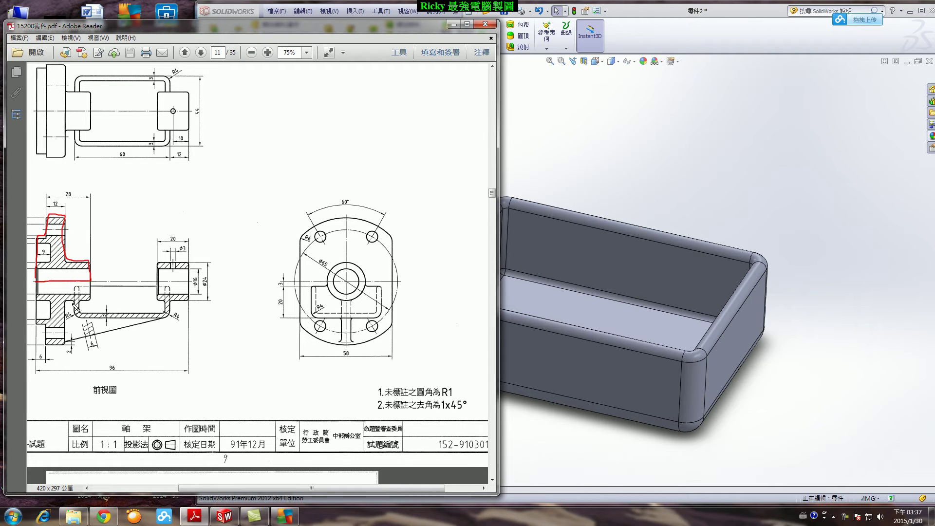
Start a Front Plane sketch with an infinite horizontal centerline through the origin
click(434, 155)
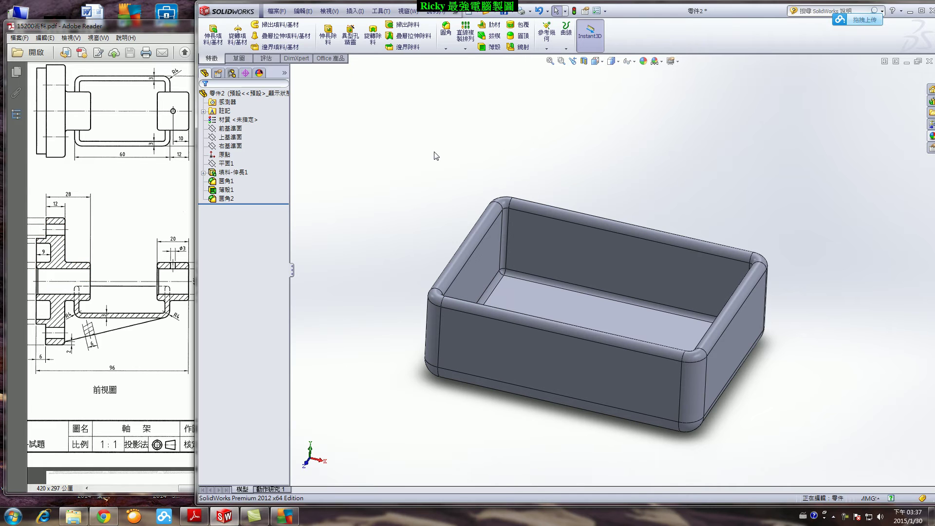
click(238, 59)
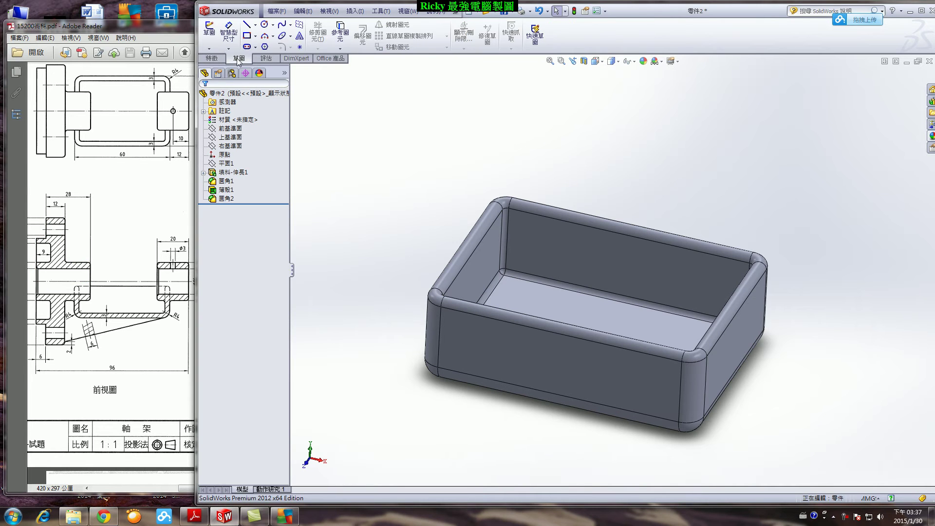
click(209, 29)
click(293, 69)
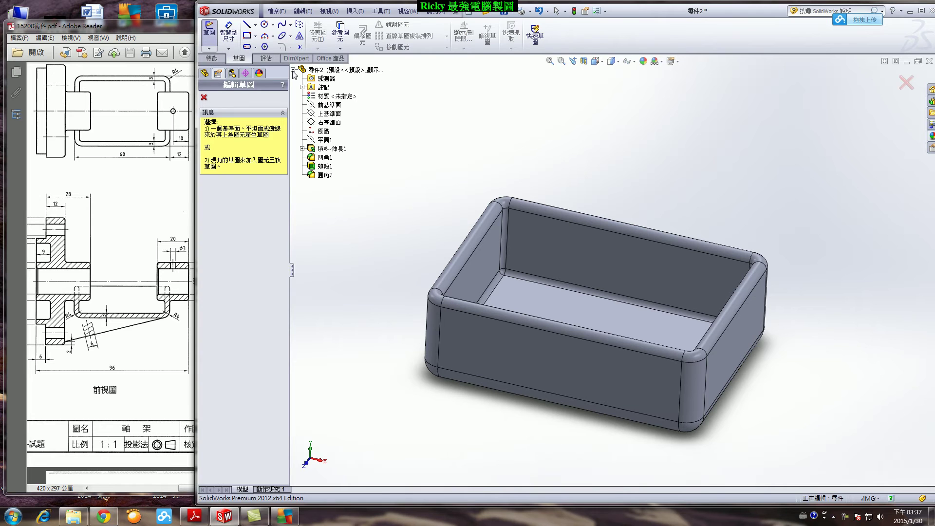
click(329, 105)
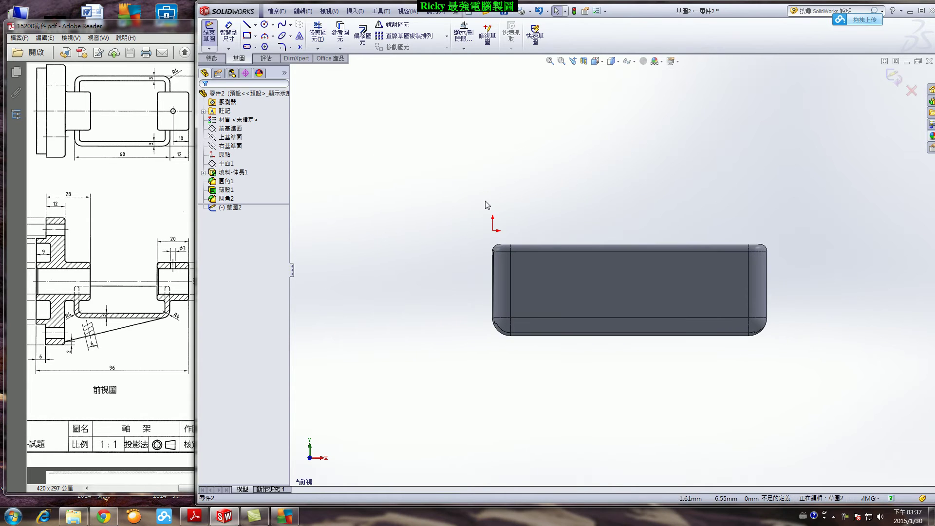
click(255, 25)
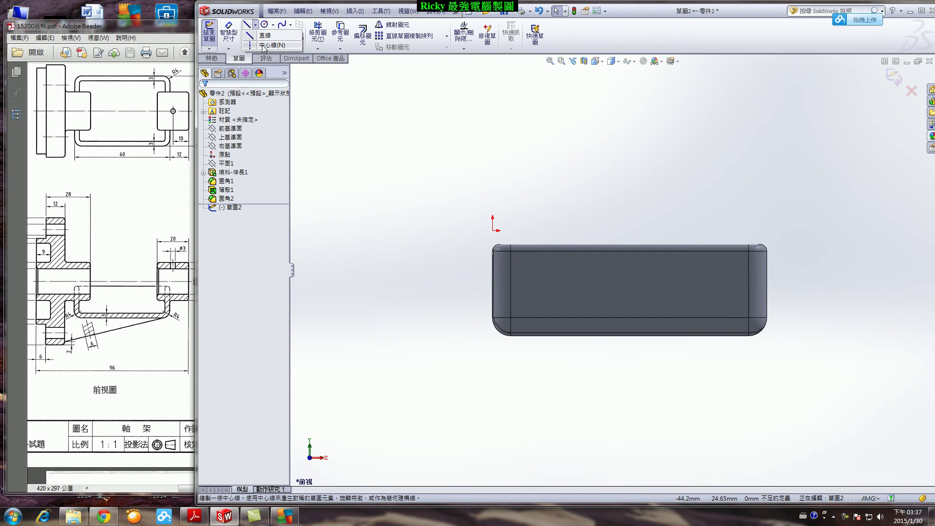
click(265, 45)
click(220, 164)
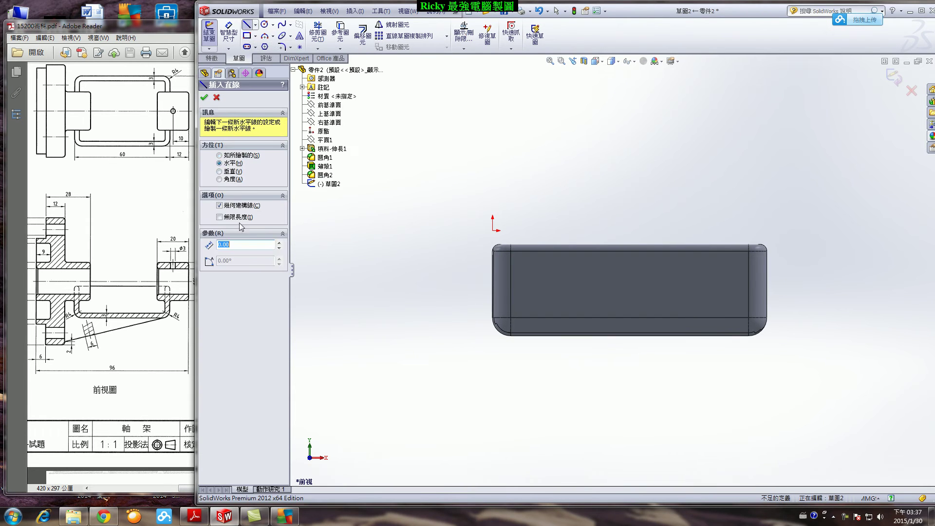
click(219, 217)
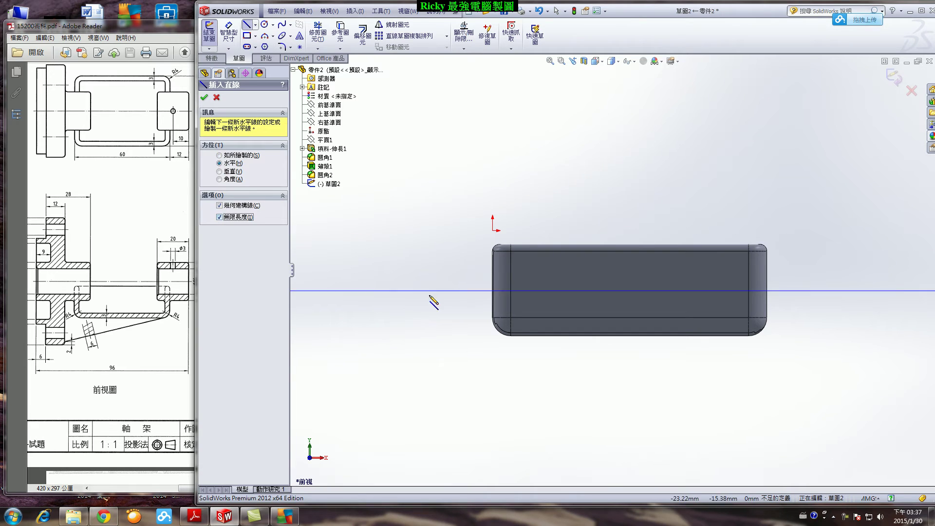
click(493, 230)
key(Escape)
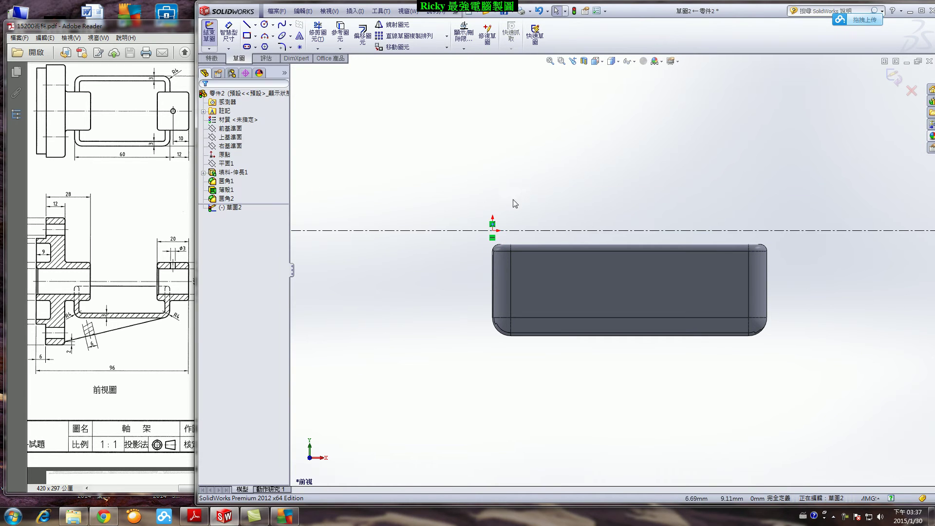
Draw the closed stepped flange-and-hub profile of connected lines above the centerline
click(254, 26)
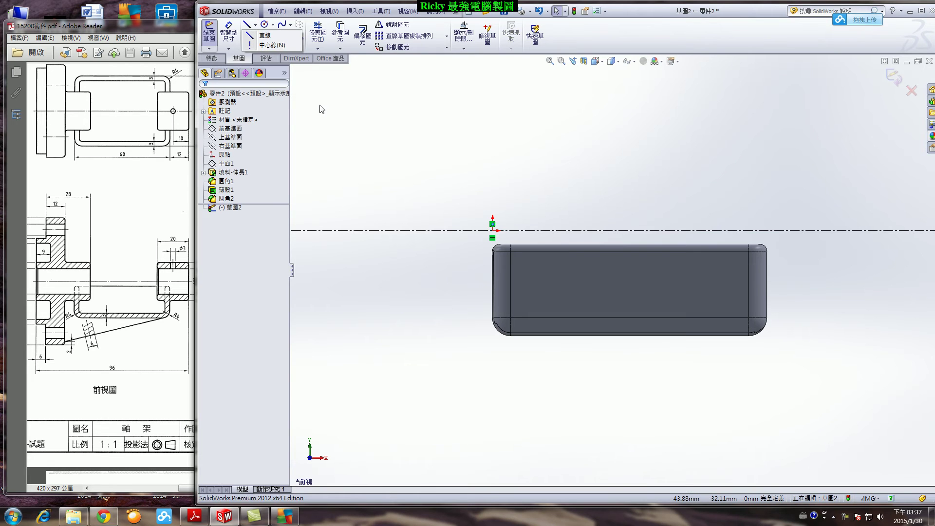
click(265, 35)
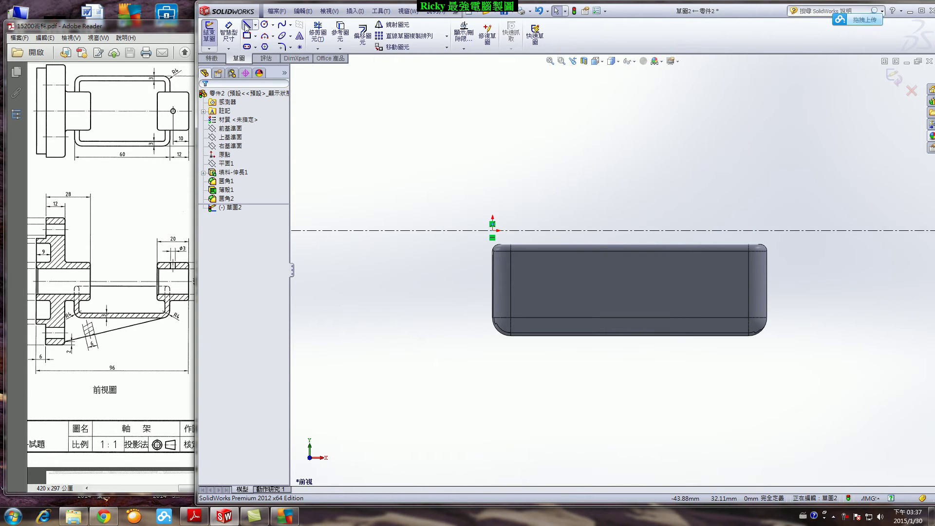
click(415, 230)
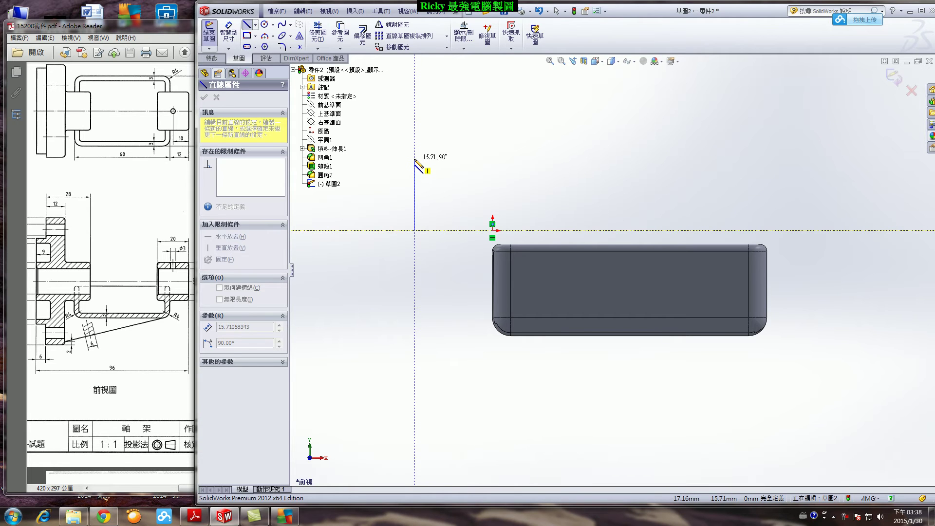
click(414, 147)
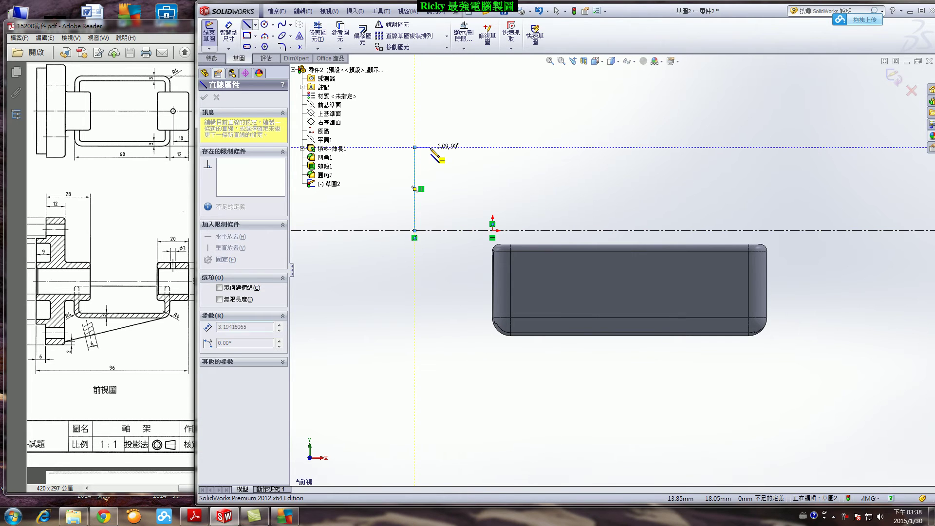
click(431, 147)
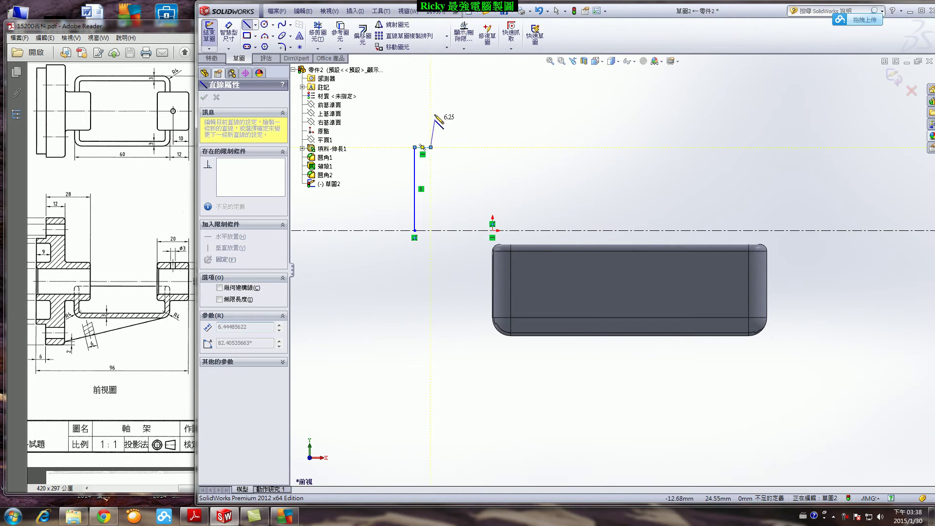
click(431, 106)
click(469, 106)
click(469, 178)
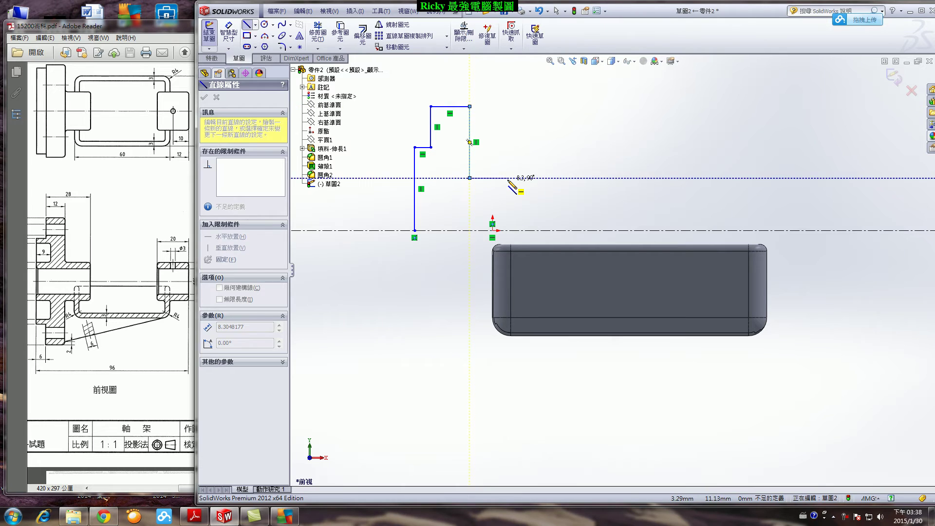
click(508, 177)
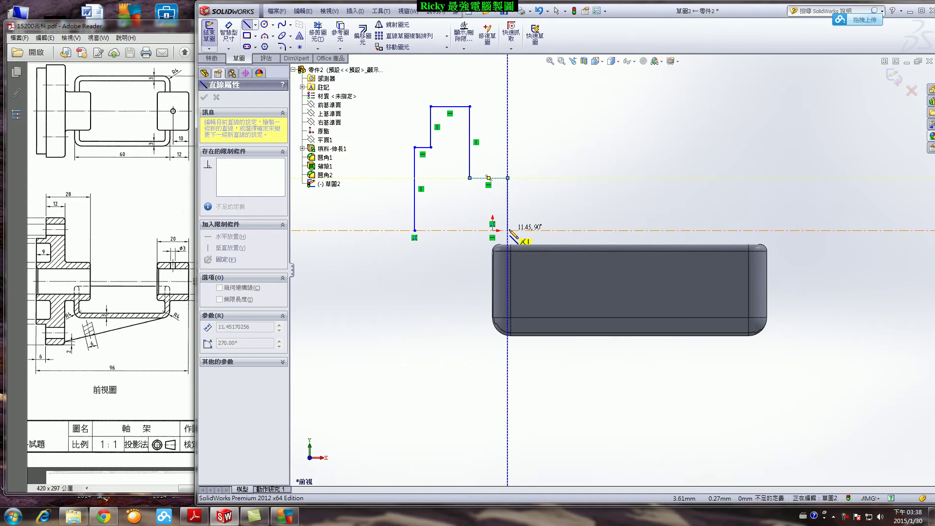
click(508, 230)
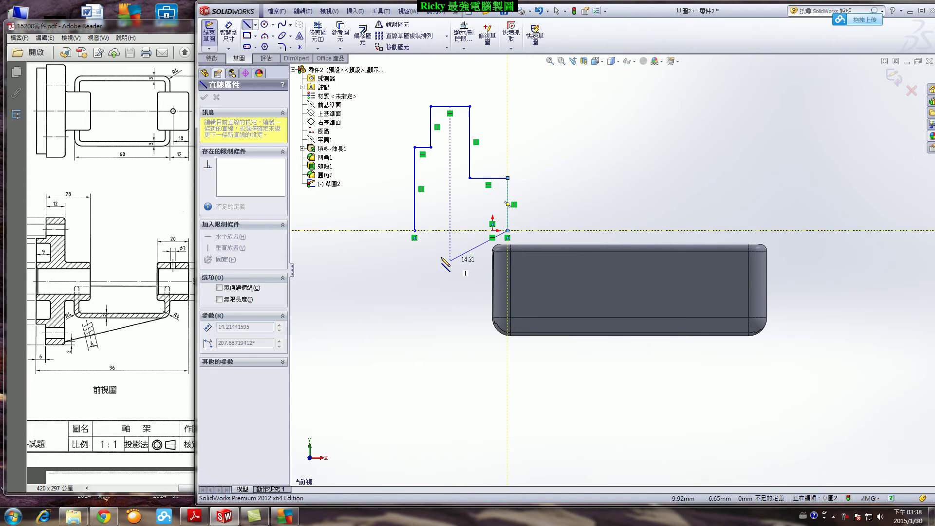
click(414, 230)
Dimension the profile's top edge to 12 and add the overall width dimension
key(Escape)
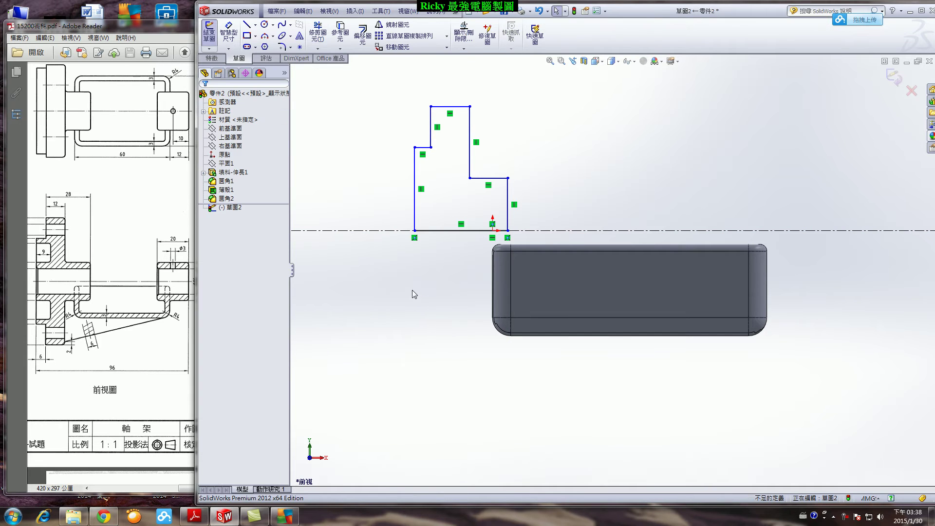
click(228, 31)
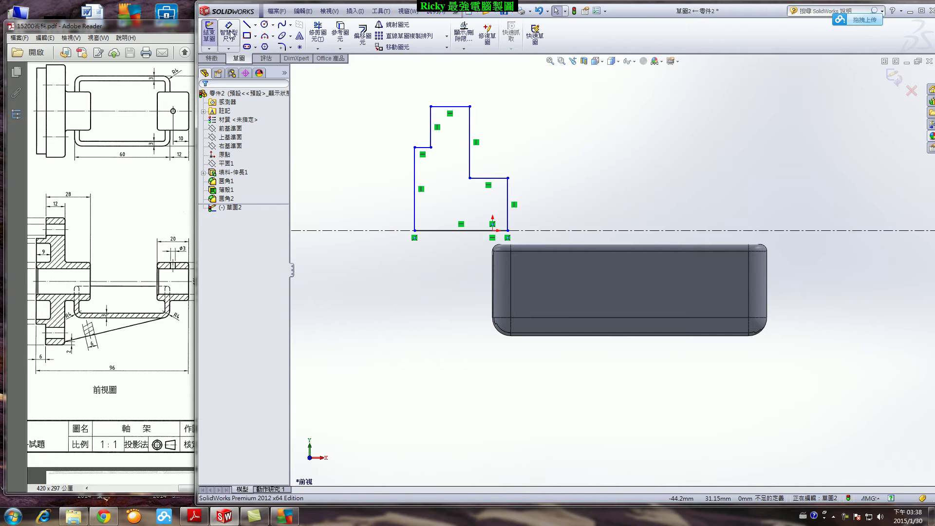
click(425, 154)
click(453, 95)
text(12)
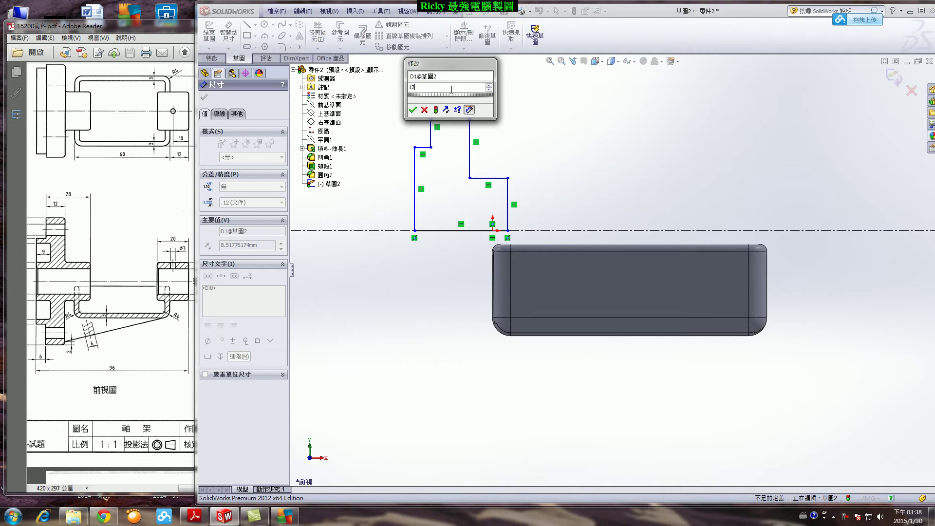
key(Return)
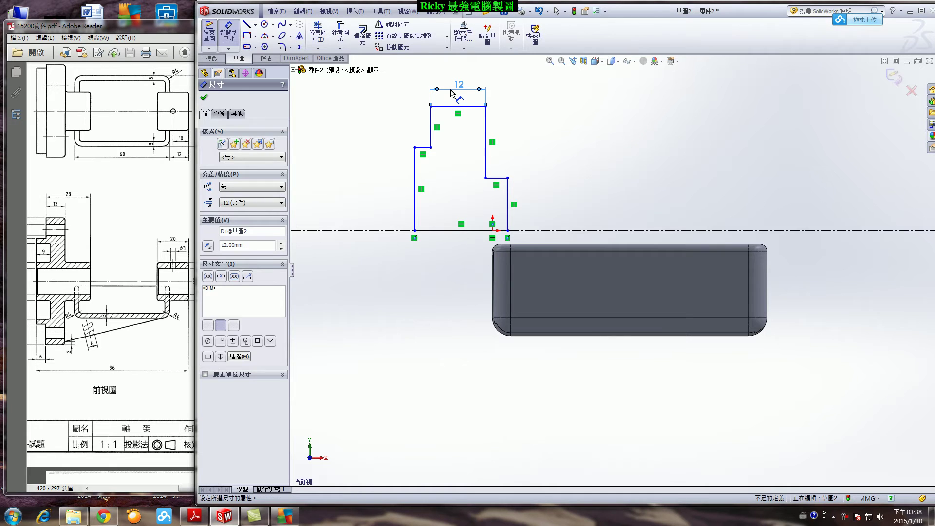
click(431, 128)
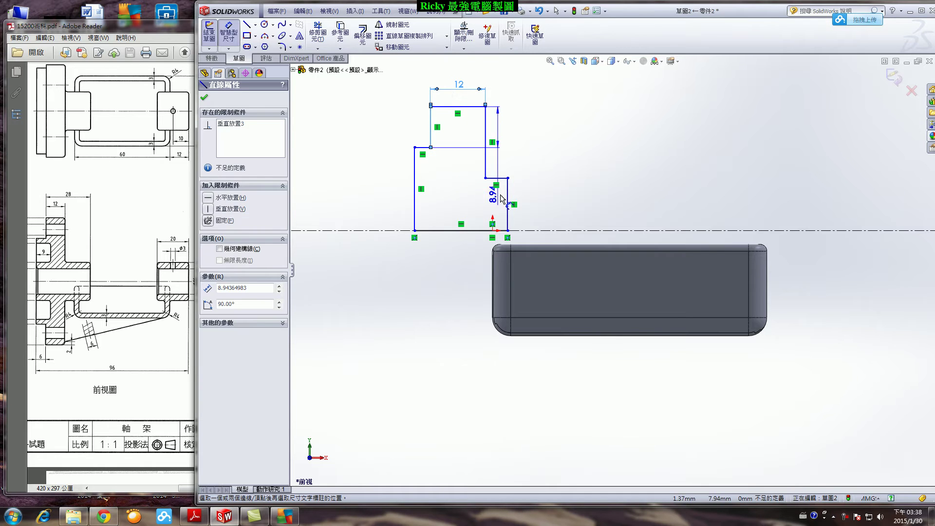
click(509, 197)
click(477, 73)
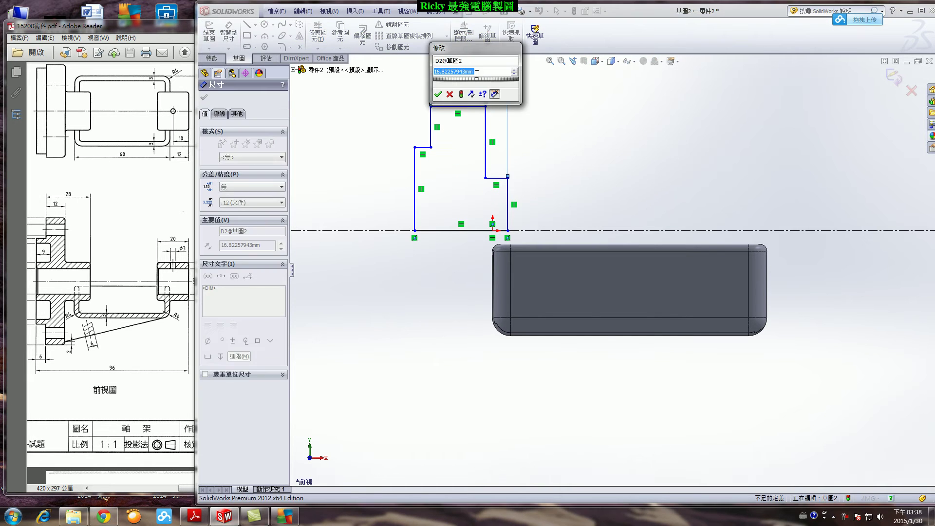
key(Return)
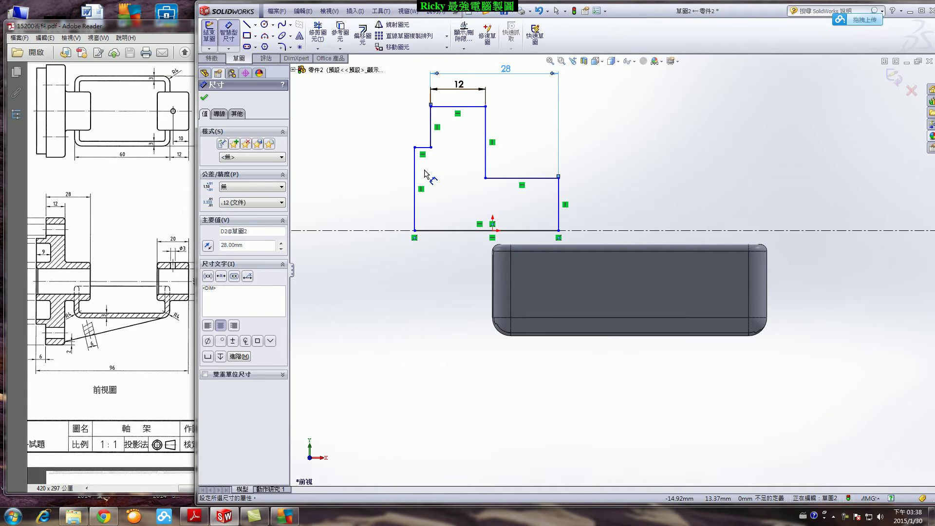
Add diameter dimensions about the centreline: the step diameter and an 80 mm outer diameter
click(423, 147)
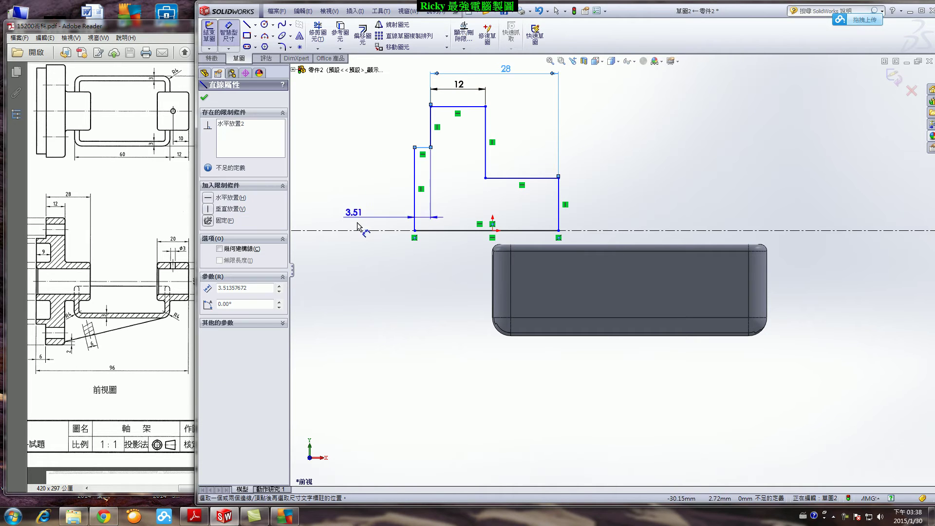
click(370, 231)
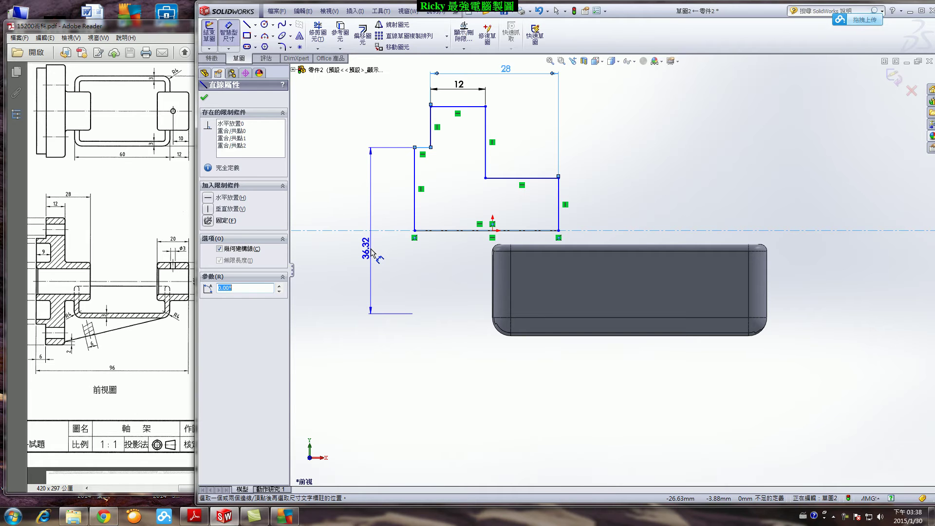
click(371, 252)
key(Return)
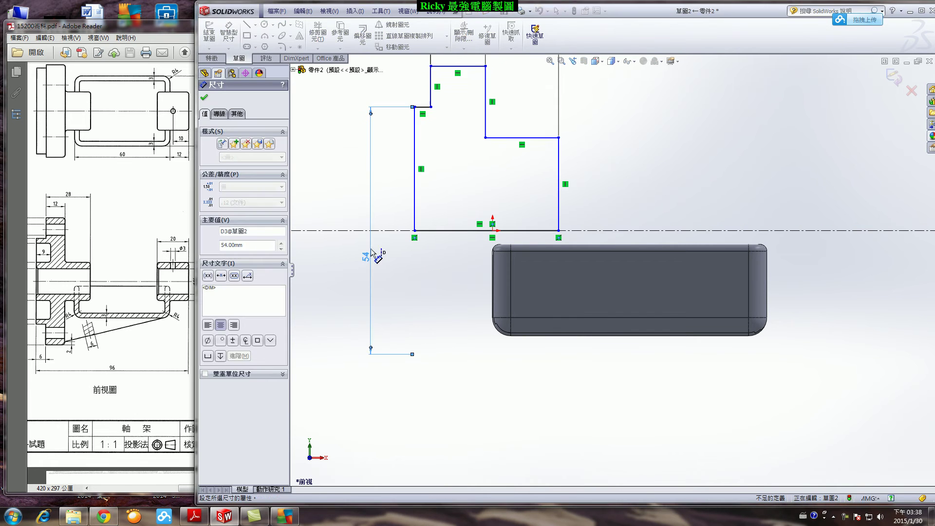
click(450, 70)
click(370, 231)
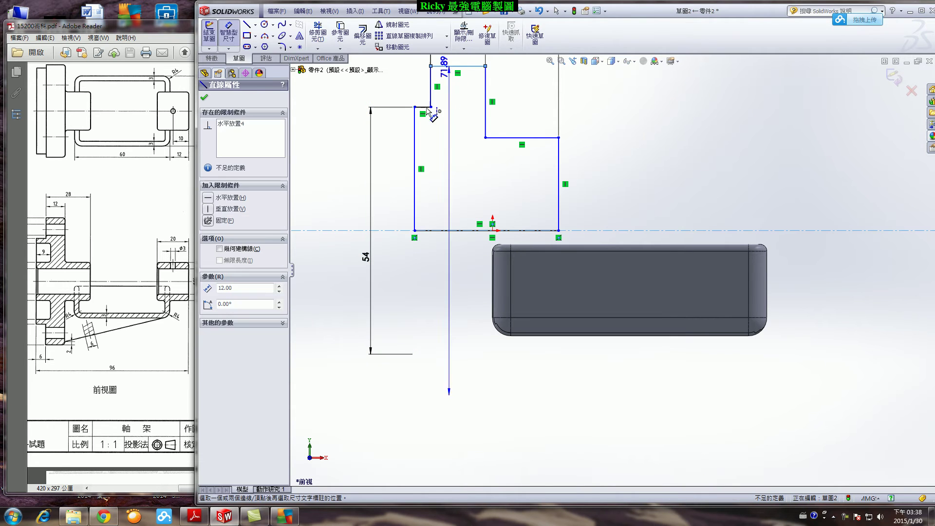
click(329, 248)
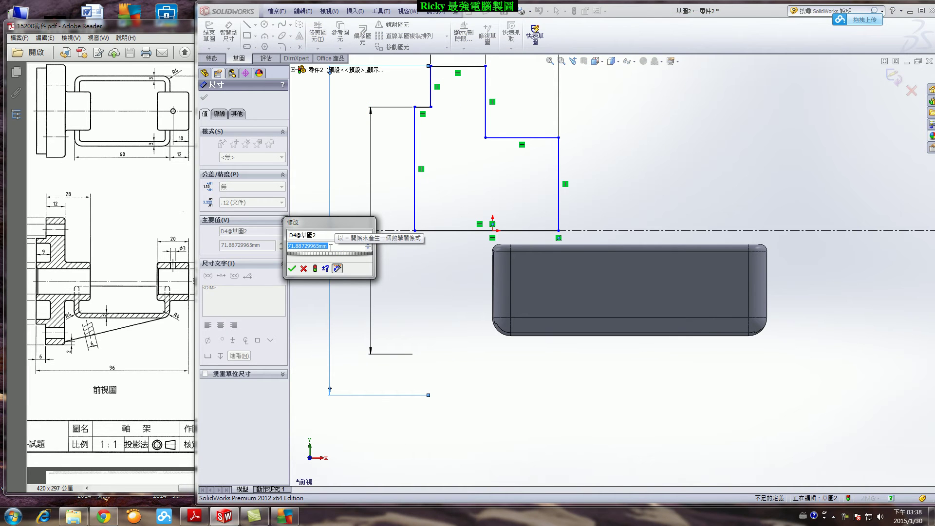
text(80)
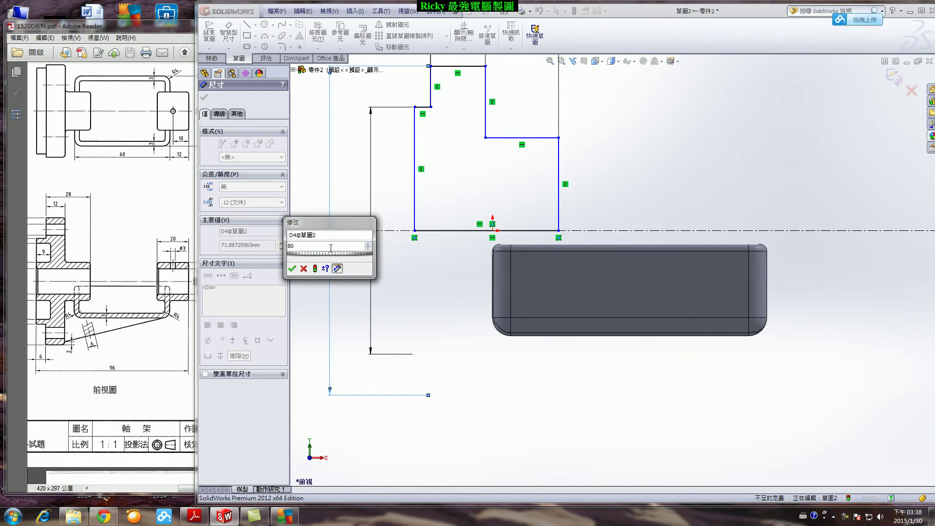
key(Return)
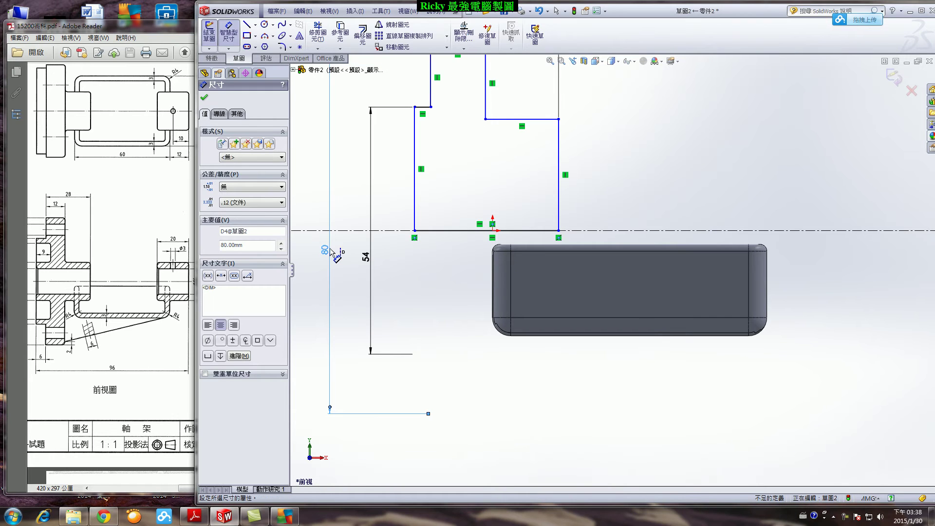
Set the profile's right edge height to 24, checking it against the reference drawing
scroll(608, 188, down, 2)
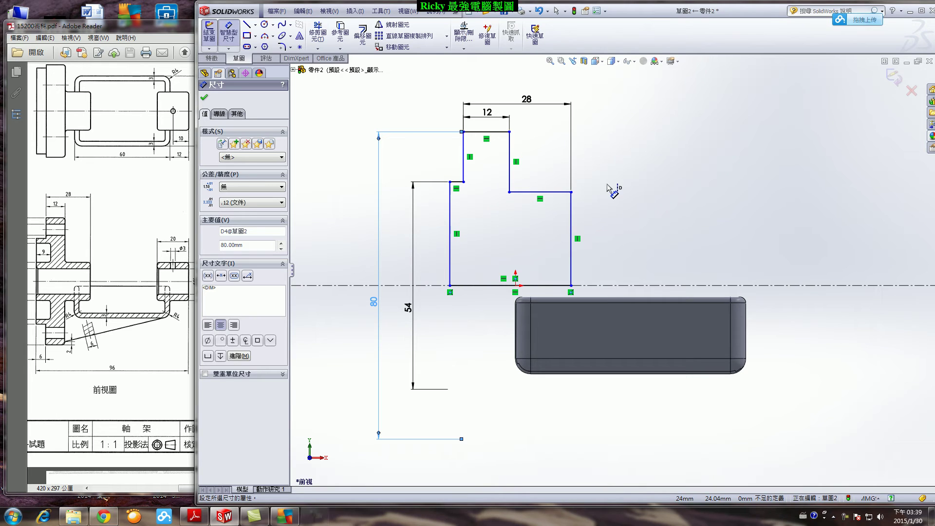
click(550, 195)
click(572, 379)
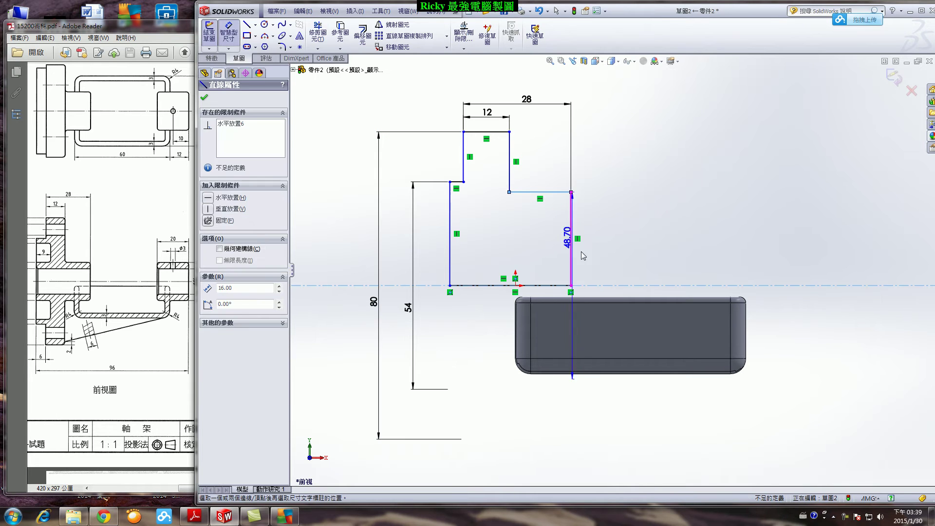
click(603, 273)
text(24)
key(Return)
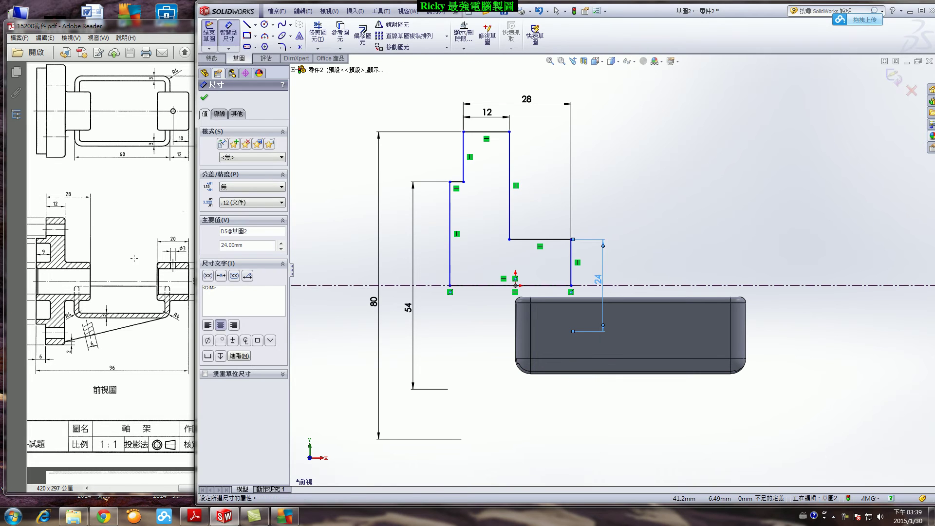
click(94, 278)
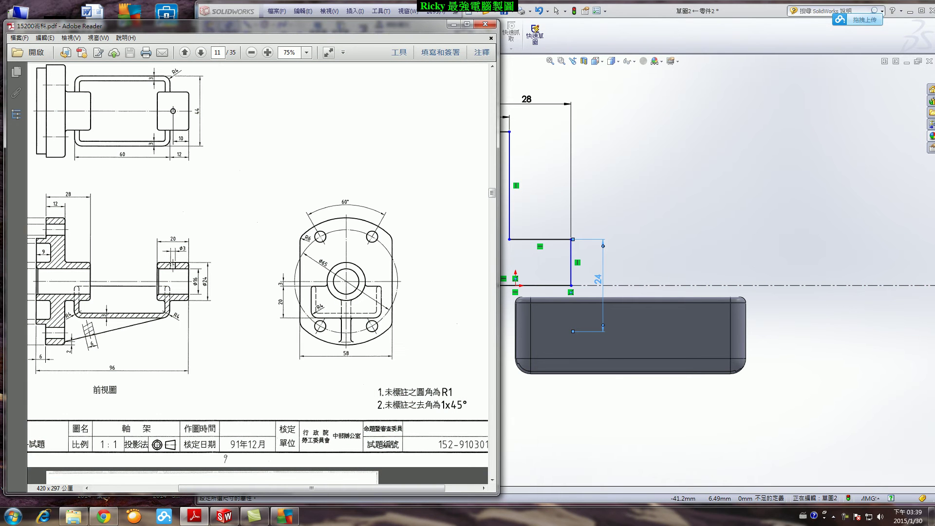
click(638, 228)
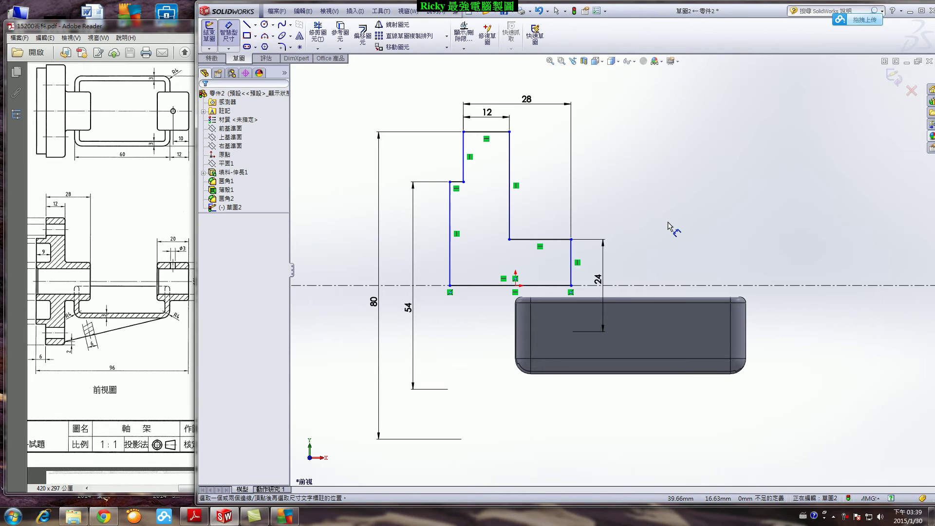
Set the top step width to 6 and the offset from the box's left side to 24
click(457, 182)
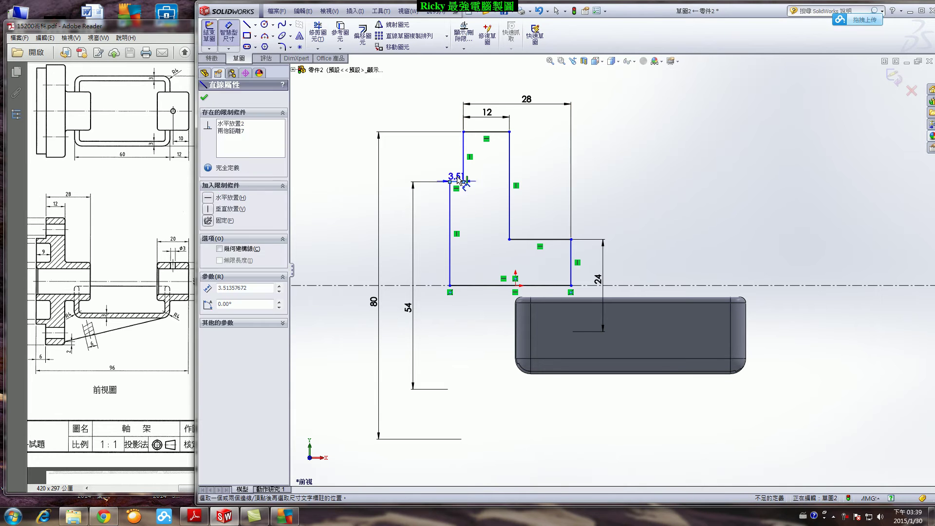
click(456, 148)
text(6)
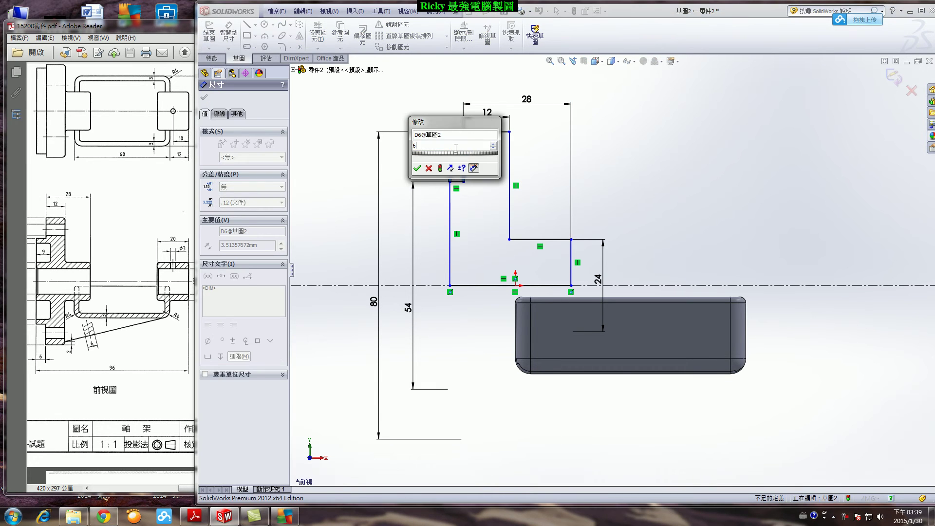
key(Return)
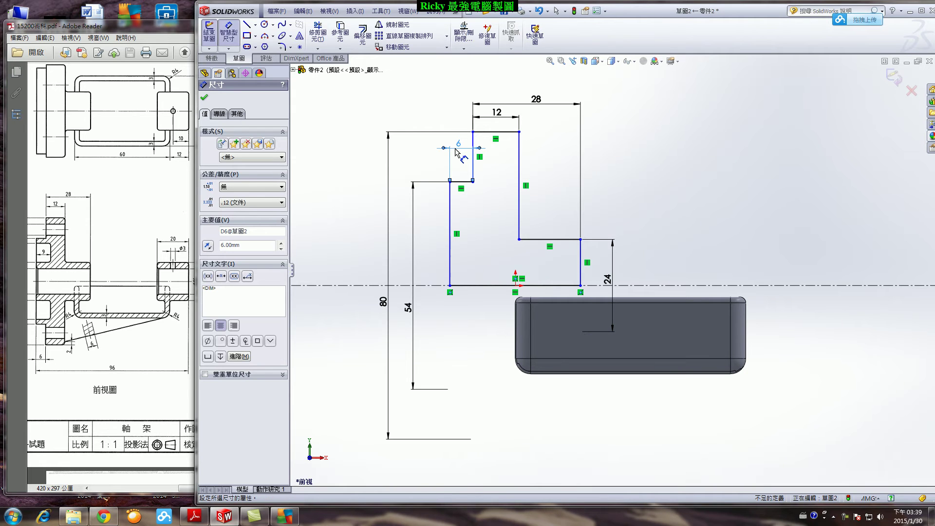
click(449, 252)
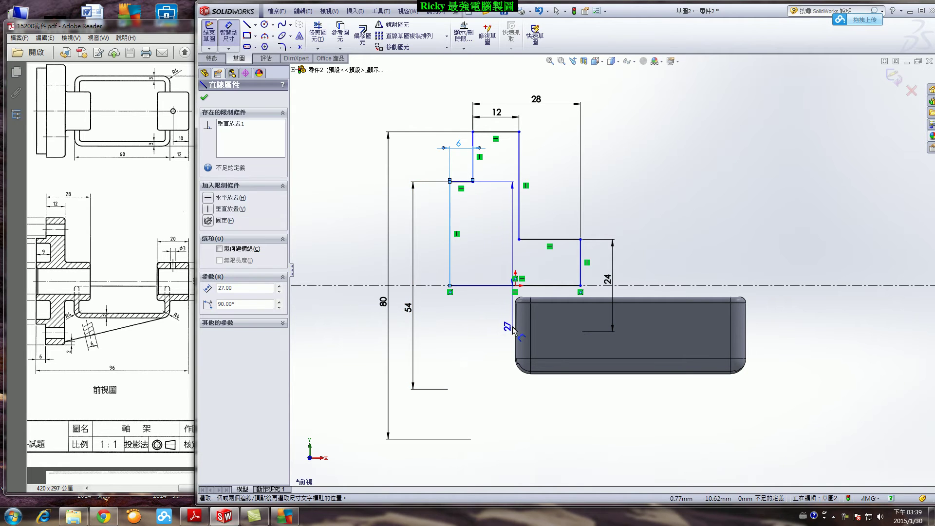
click(515, 324)
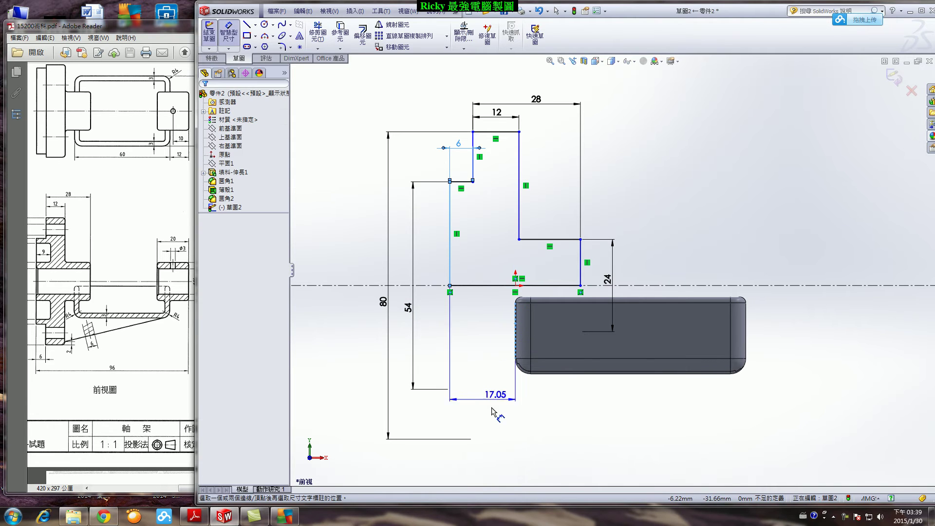
click(491, 407)
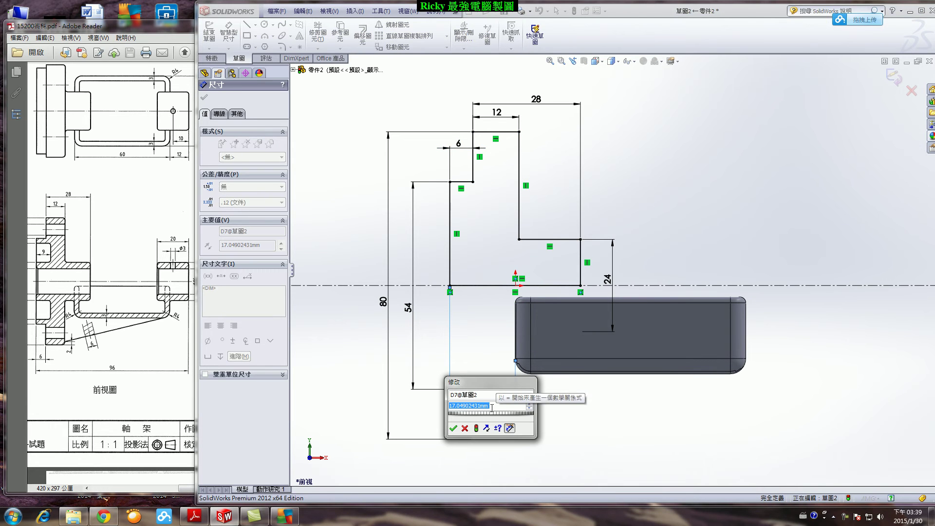
text(24)
key(Return)
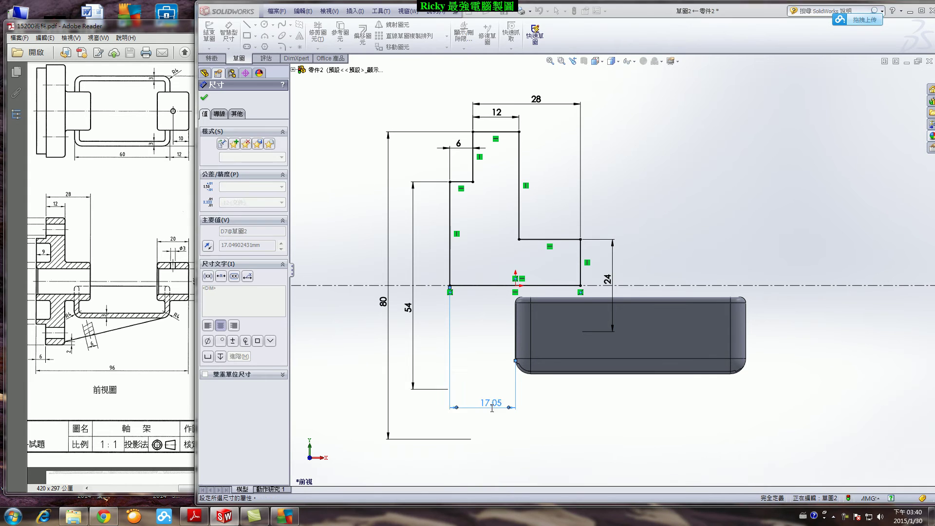
Circle the 96, 60 and 12 dimensions on the reference drawing, then return to SolidWorks
click(123, 366)
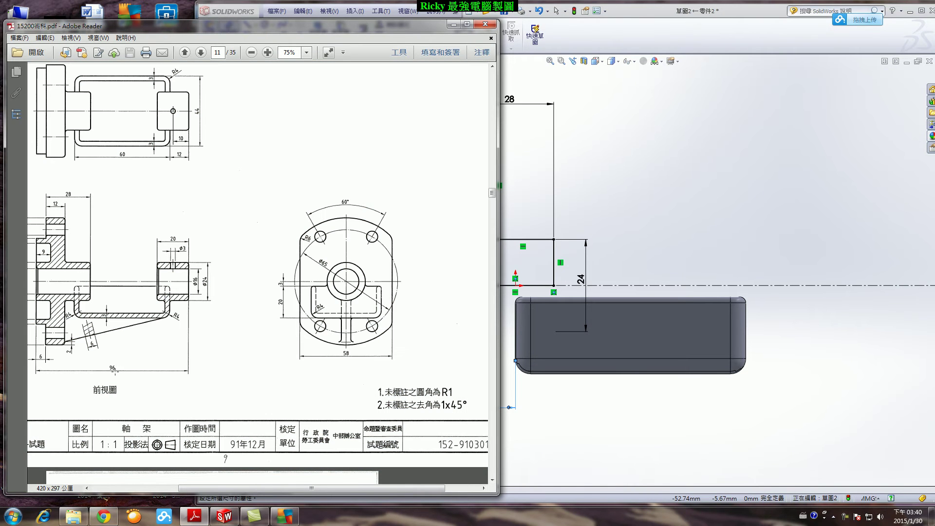
mouse_move(109, 380)
mouse_down()
mouse_move(97, 358)
mouse_move(119, 369)
mouse_up()
drag(114, 158, 127, 161)
drag(186, 159, 183, 151)
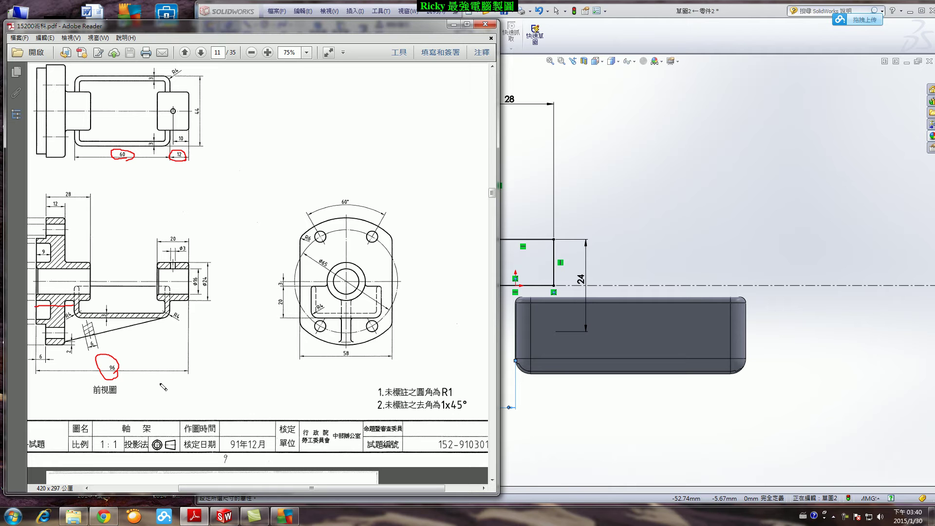
click(658, 423)
Exit sketch 草圖2 and revolve it 360° about its centreline into the flange and hub
key(Escape)
click(894, 82)
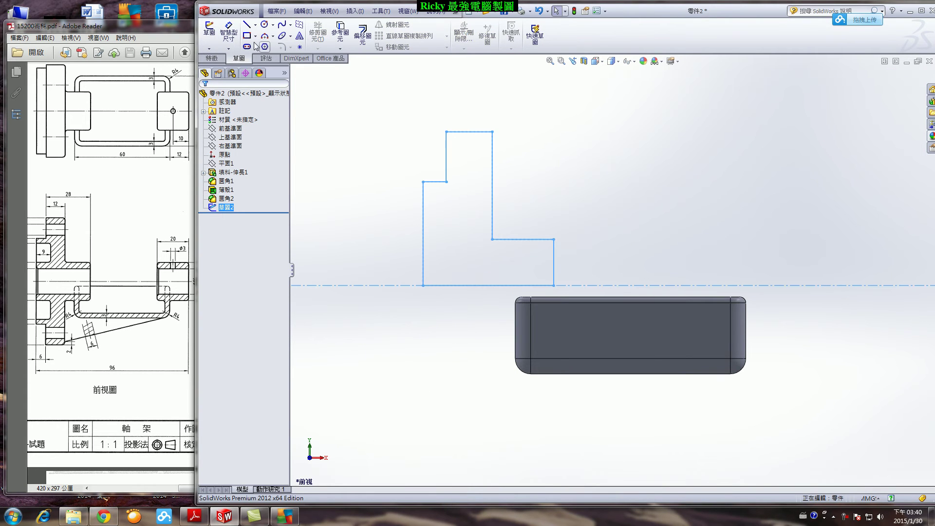
click(213, 59)
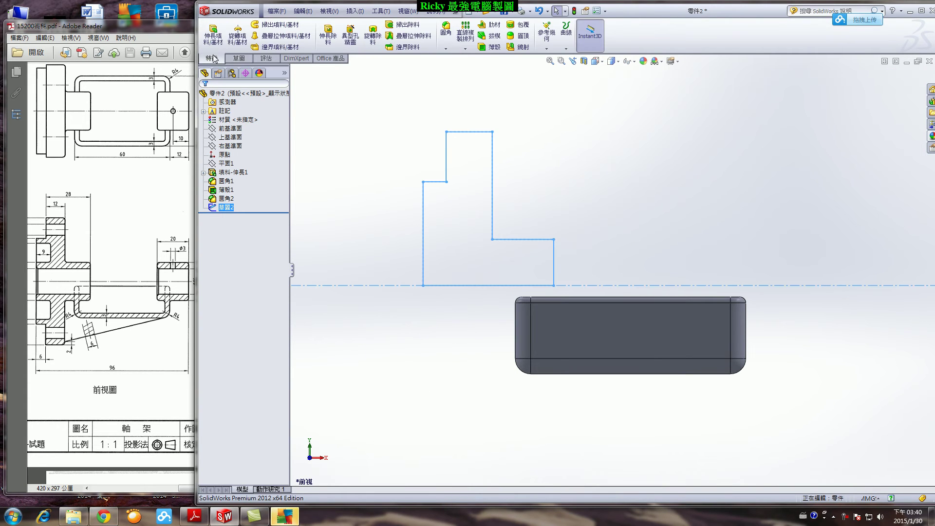
click(237, 37)
click(205, 97)
middle_drag(610, 216, 603, 255)
scroll(579, 205, up, 2)
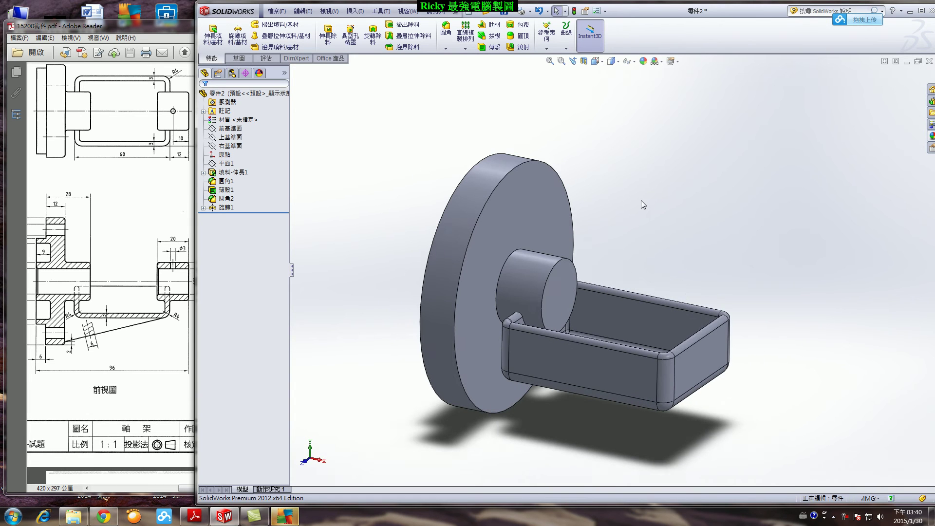
click(239, 58)
click(209, 30)
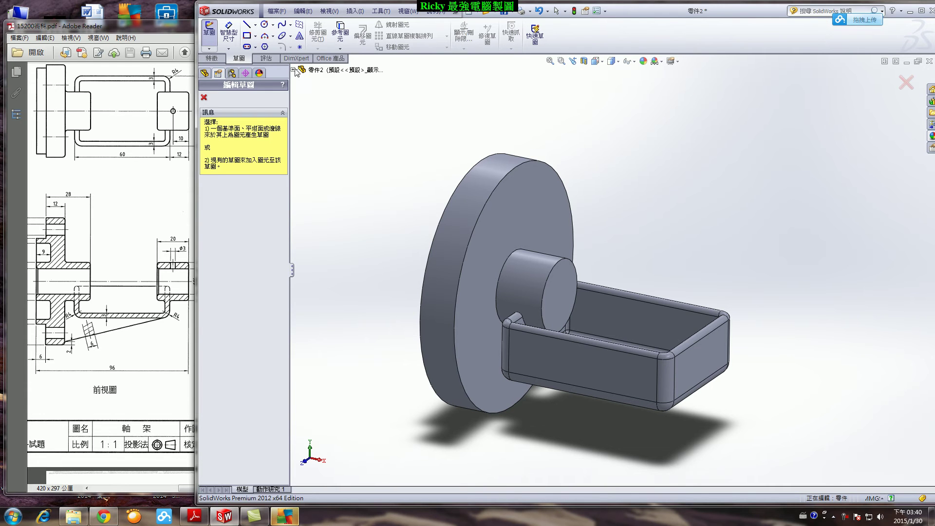
Sketch on the Front Plane with a horizontal, infinite centerline through the origin
click(294, 70)
click(338, 105)
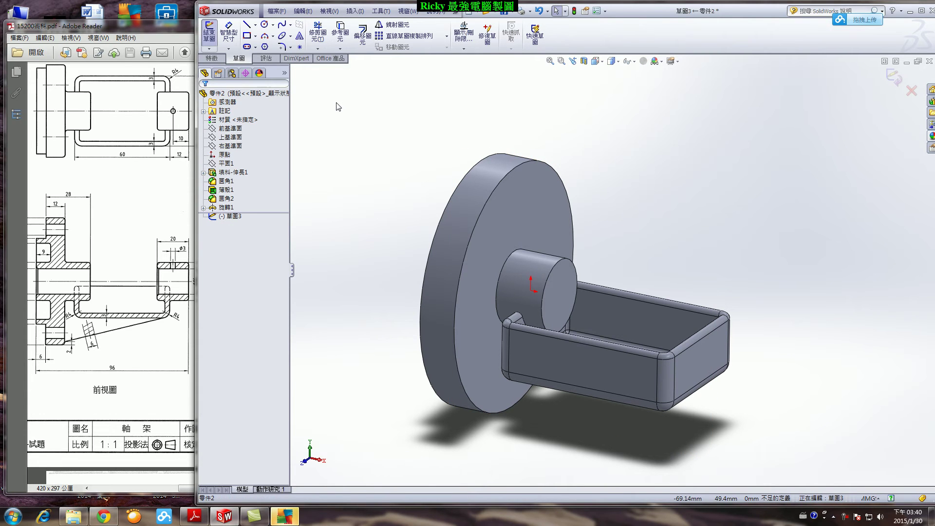
key(ctrl+8)
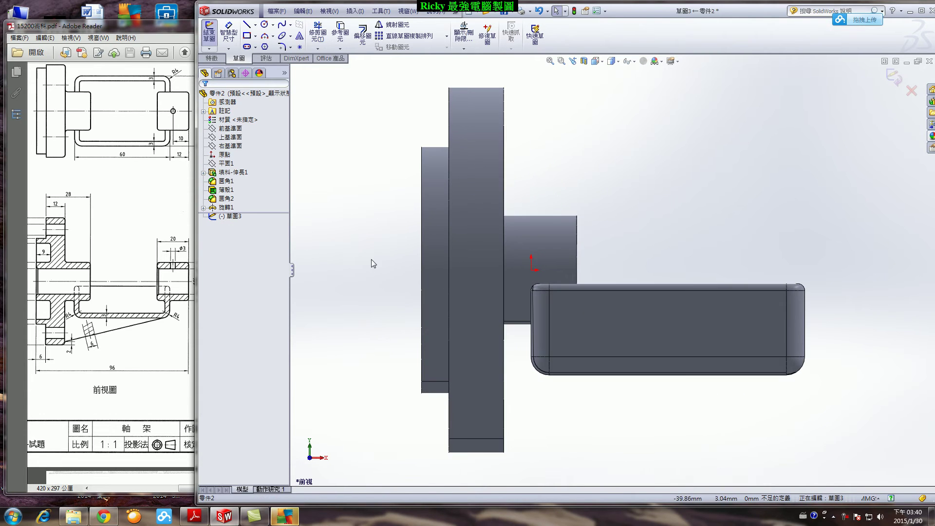
scroll(764, 282, down, 3)
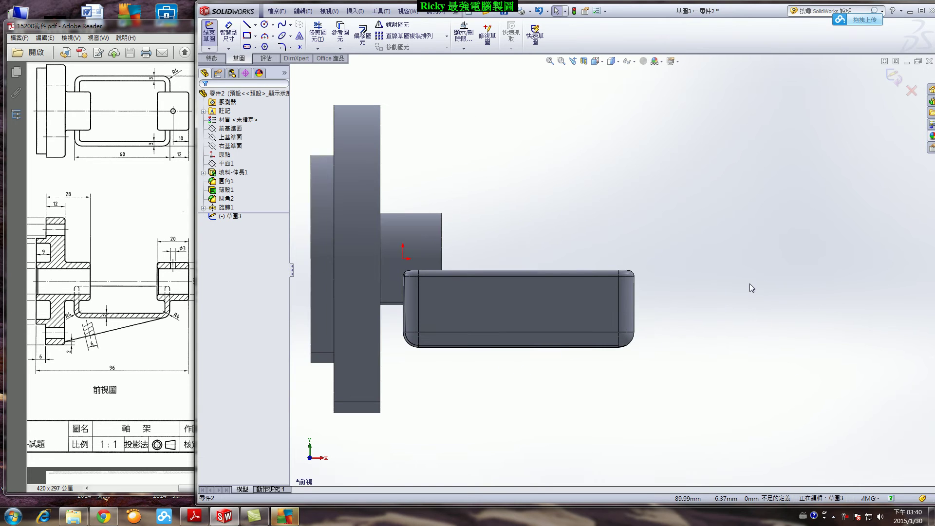
click(255, 24)
click(258, 45)
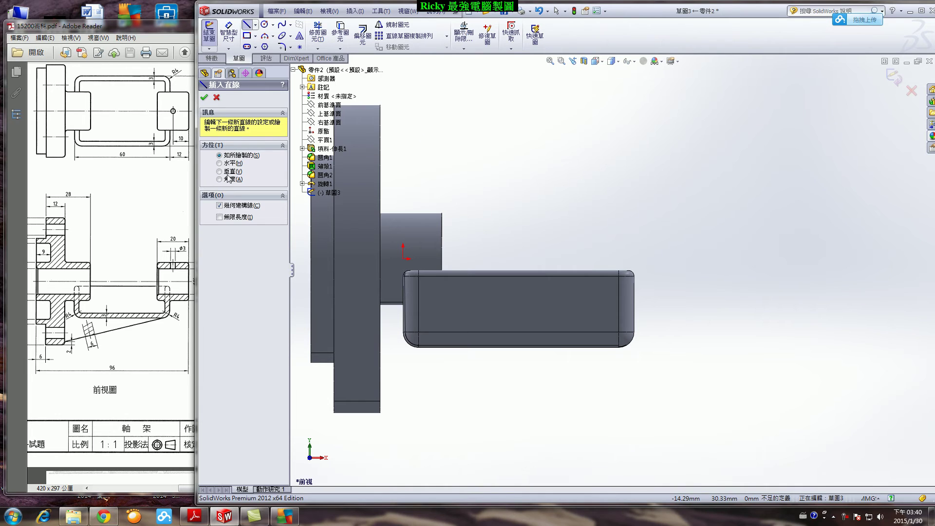
click(220, 163)
click(219, 216)
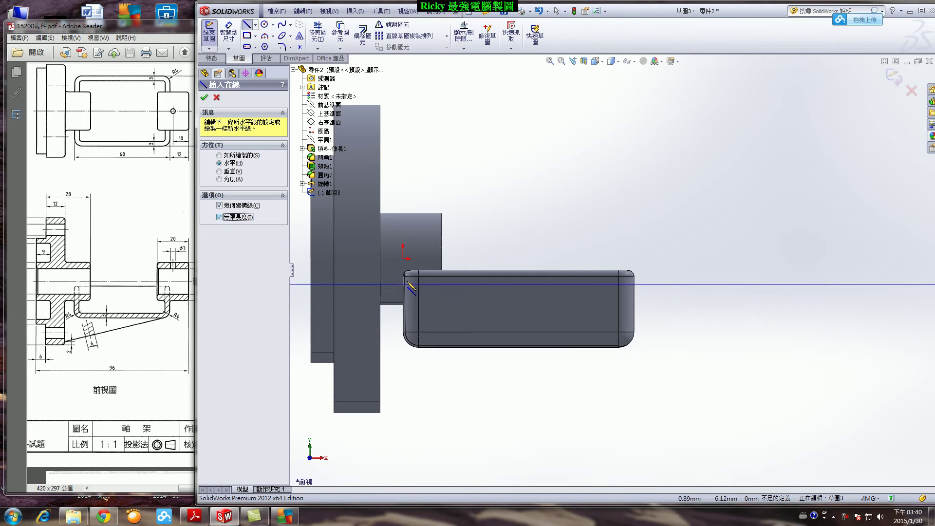
click(404, 259)
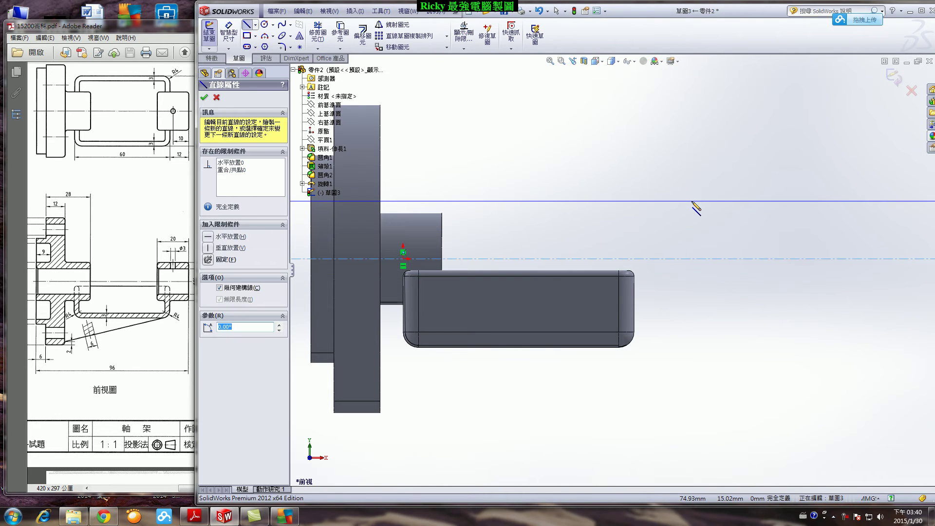
key(Escape)
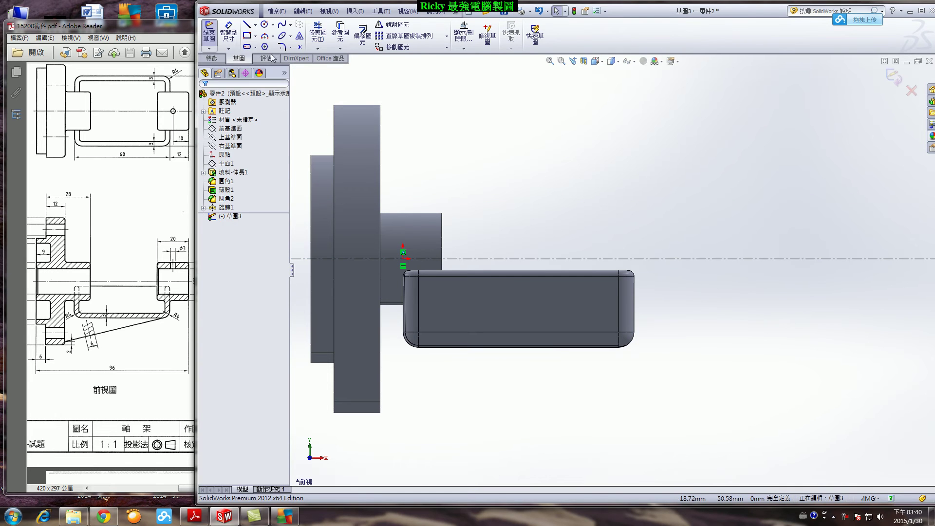
Draw a rectangle on the centerline above the box's right end and set its height to 24
key(r)
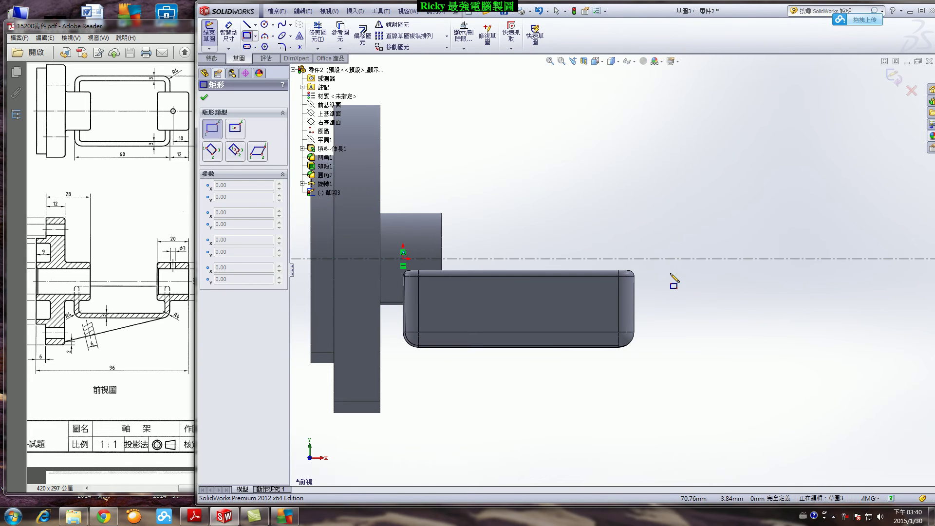
click(609, 258)
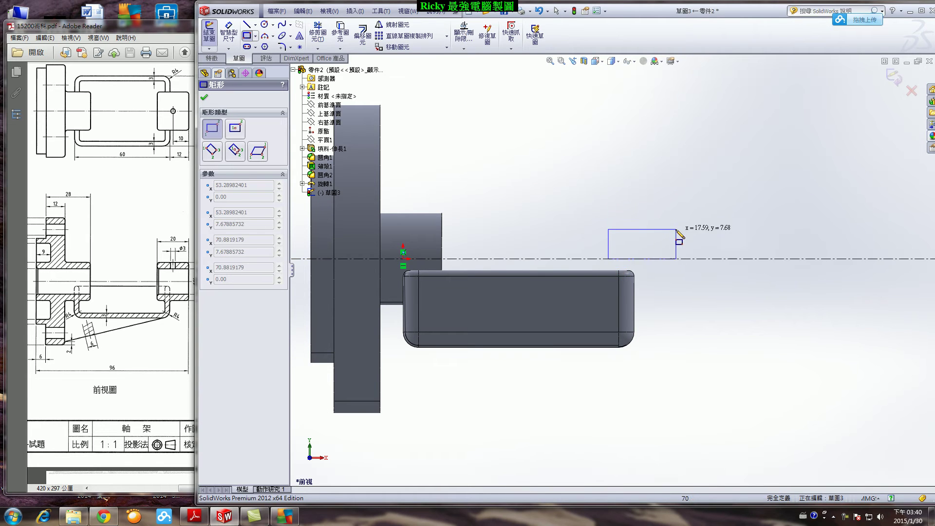
click(678, 222)
key(Escape)
key(d)
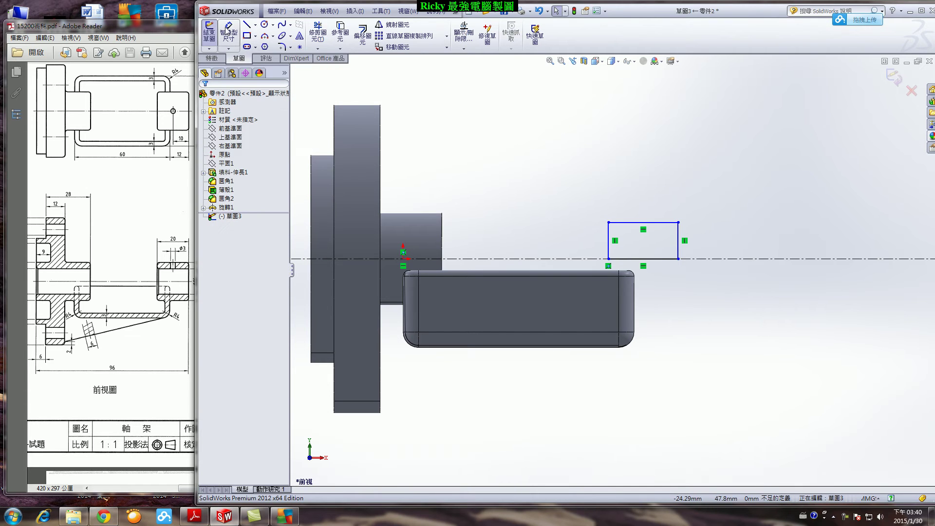
click(658, 222)
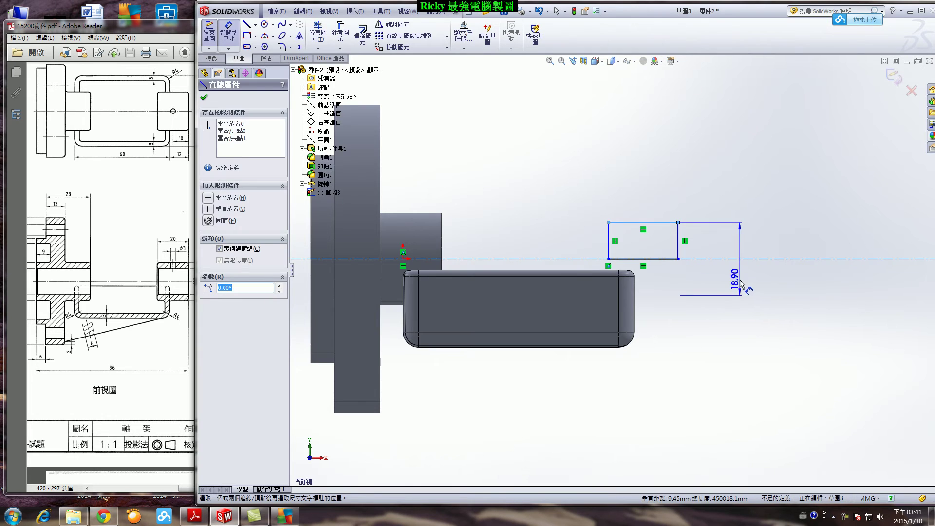
click(740, 279)
text(24)
key(Return)
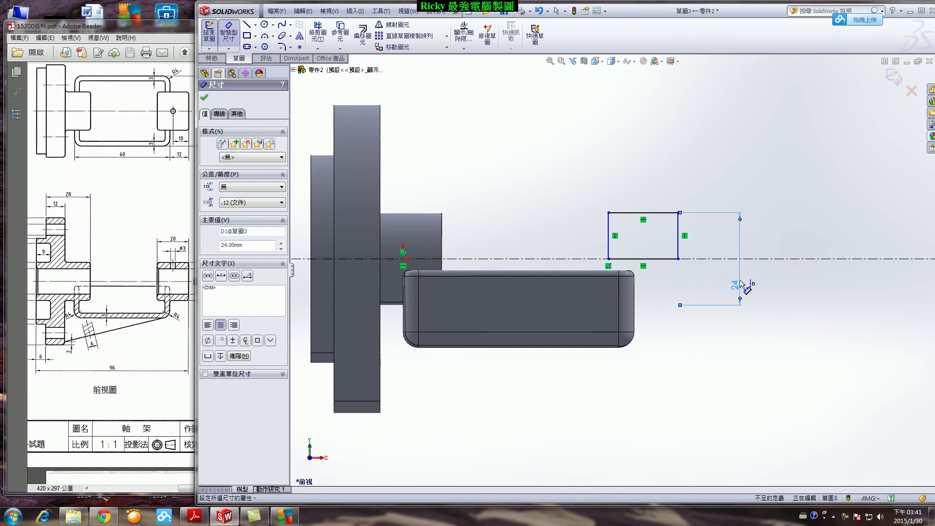
Set the rectangle's width to 20, discarding an over-defining 24 dimension
click(639, 212)
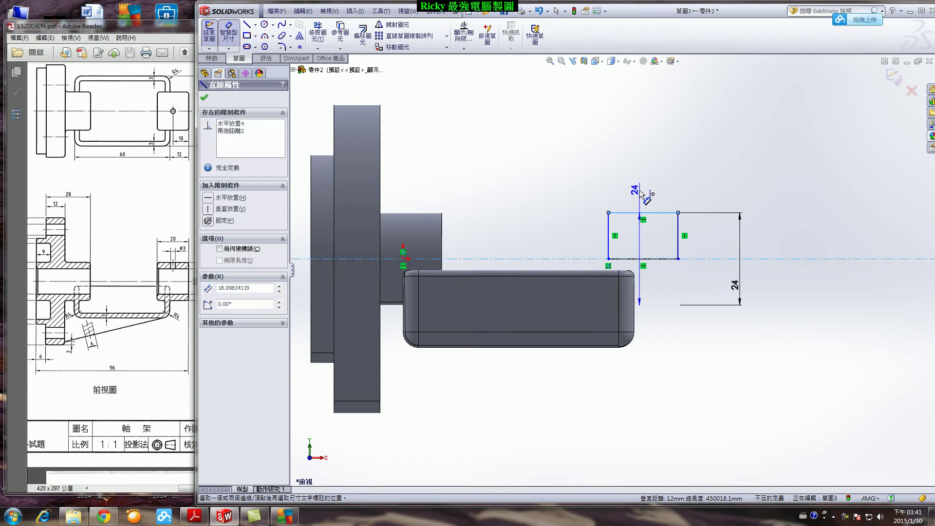
click(639, 190)
key(Escape)
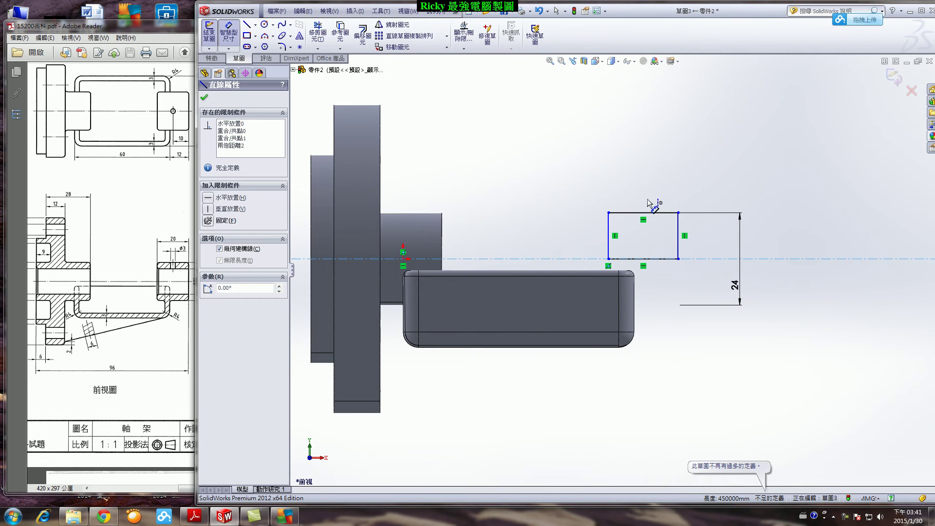
click(634, 213)
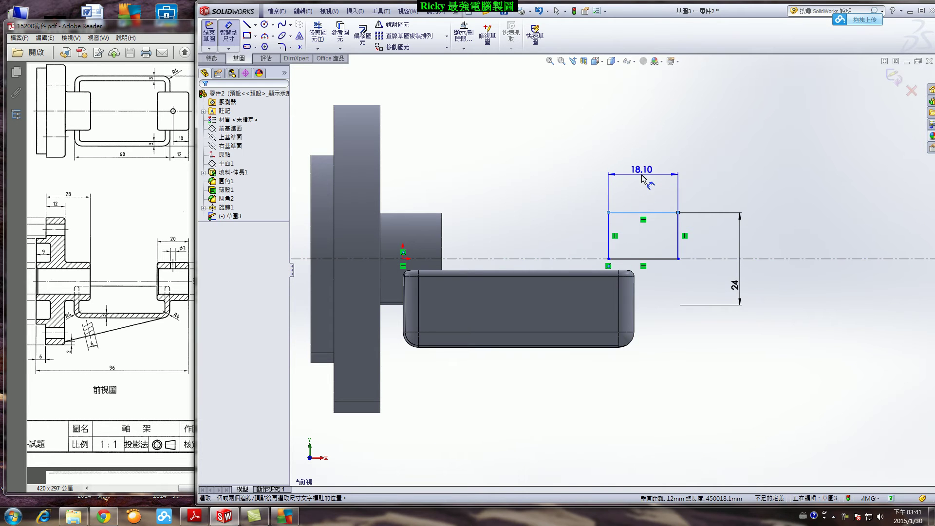
click(638, 181)
text(20)
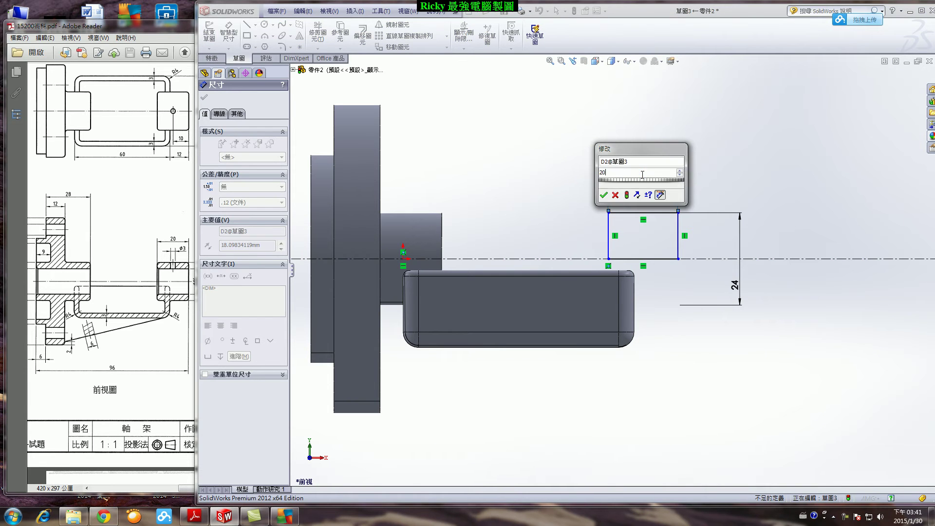
key(Return)
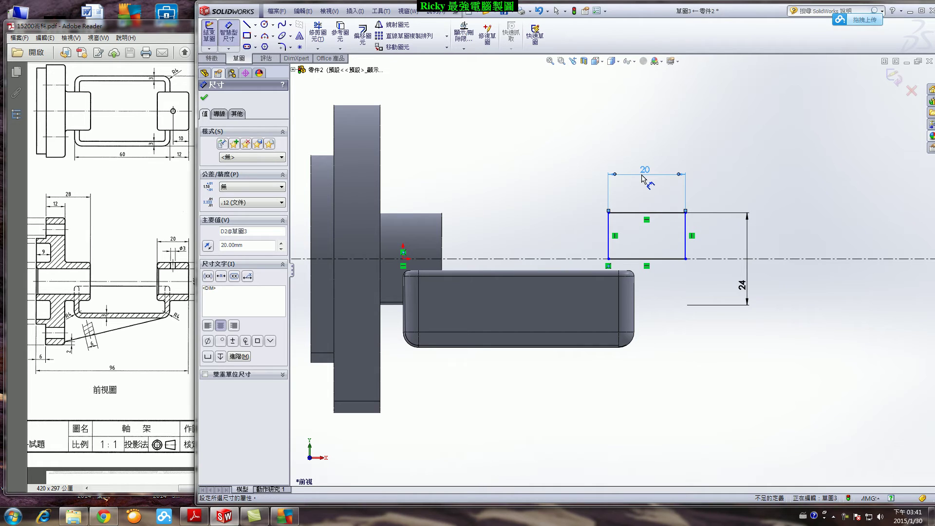
Position the rectangle 96 mm from the part's left end and finish the sketch
click(685, 247)
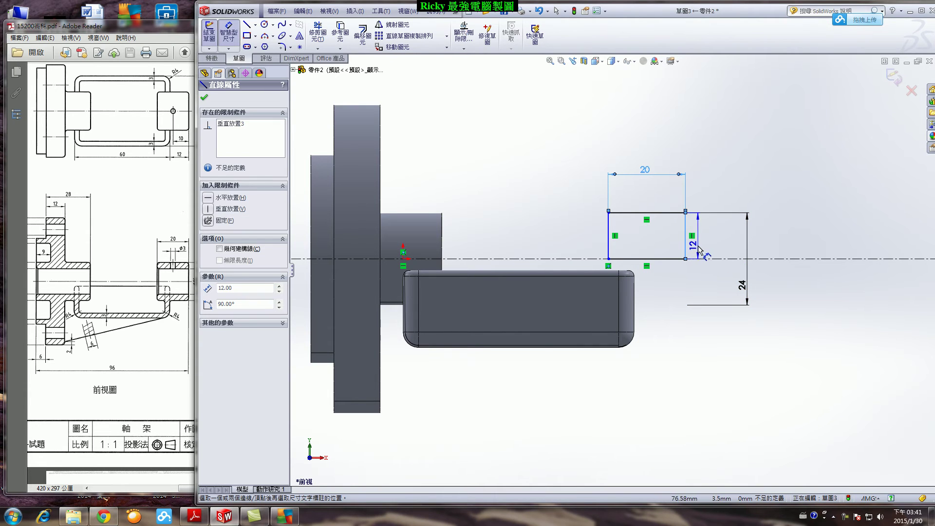
click(311, 311)
click(489, 456)
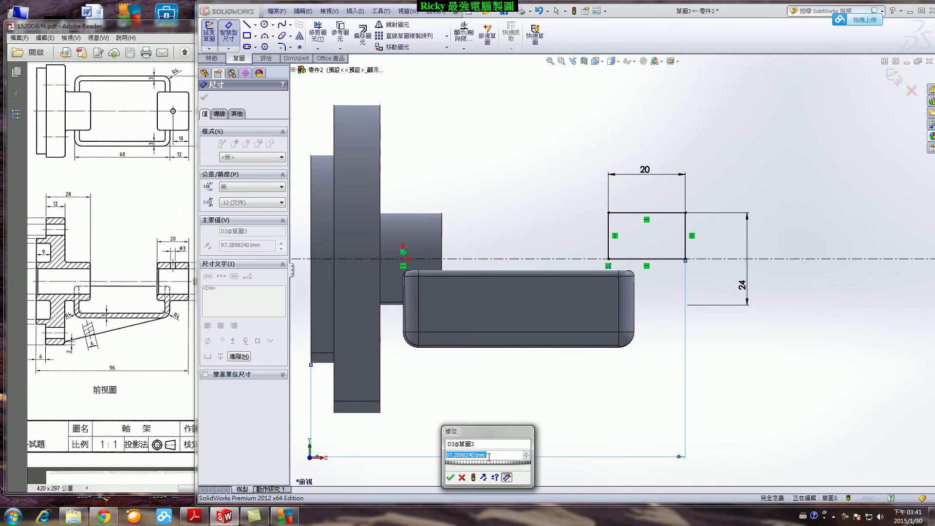
text(96)
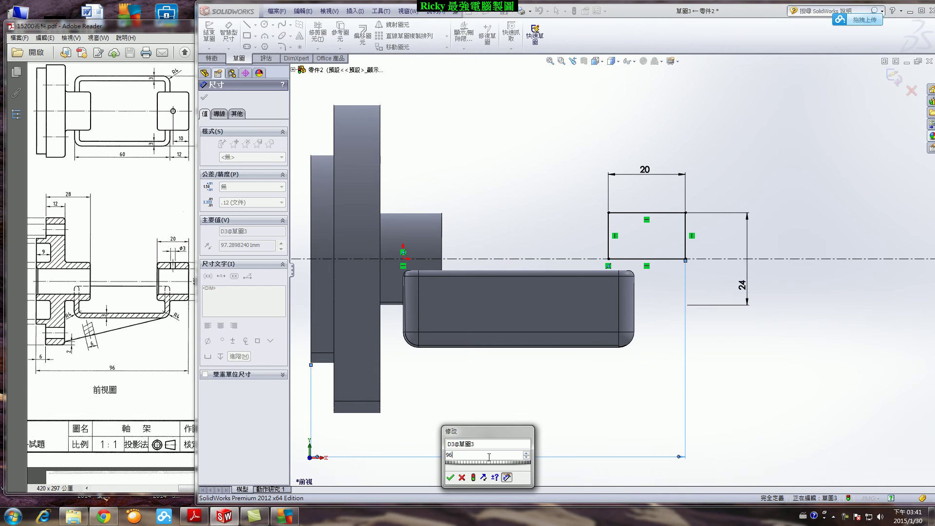
key(Return)
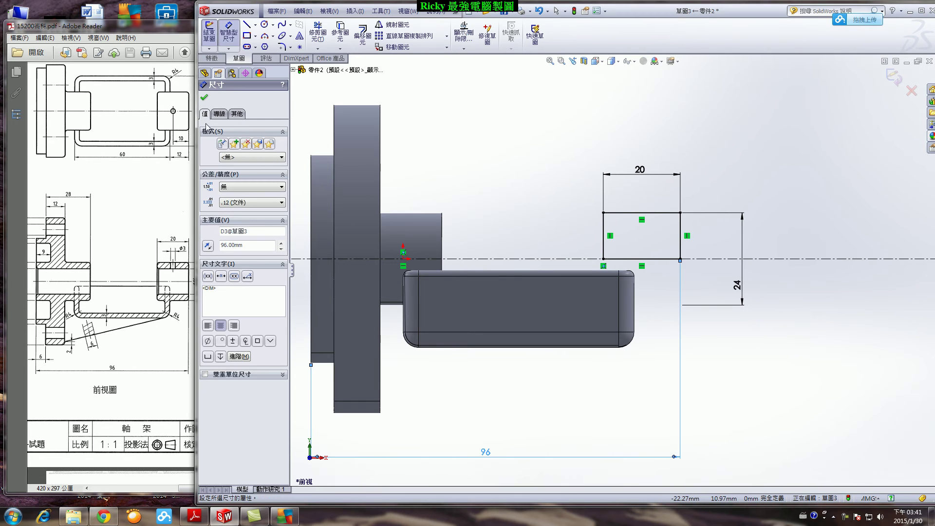
click(205, 98)
click(894, 77)
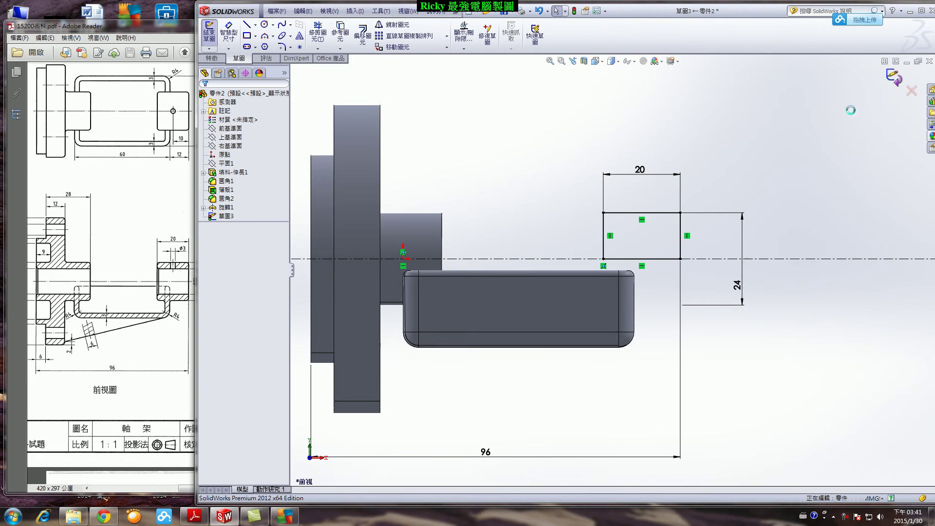
Revolve sketch 草圖3 360° into a round boss at the box's right end
click(214, 58)
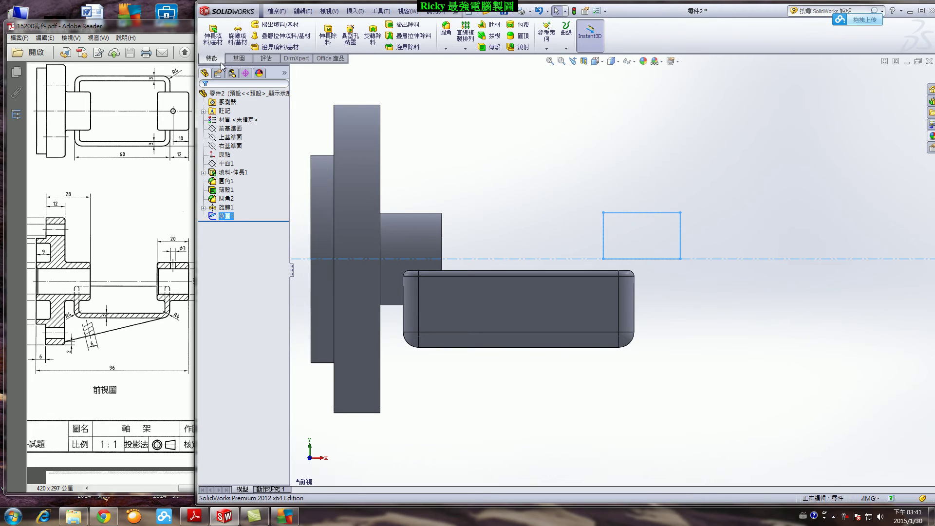
click(238, 37)
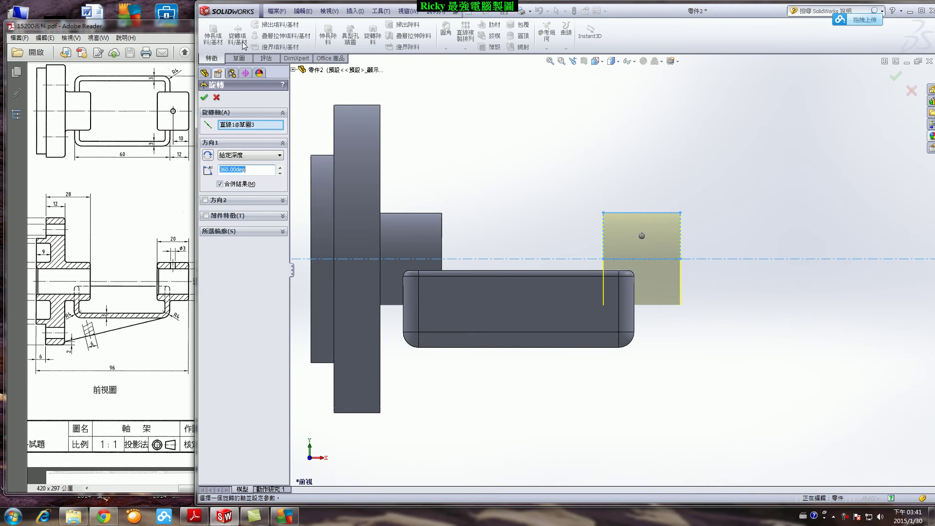
click(895, 78)
middle_drag(711, 188, 669, 237)
scroll(683, 258, down, 5)
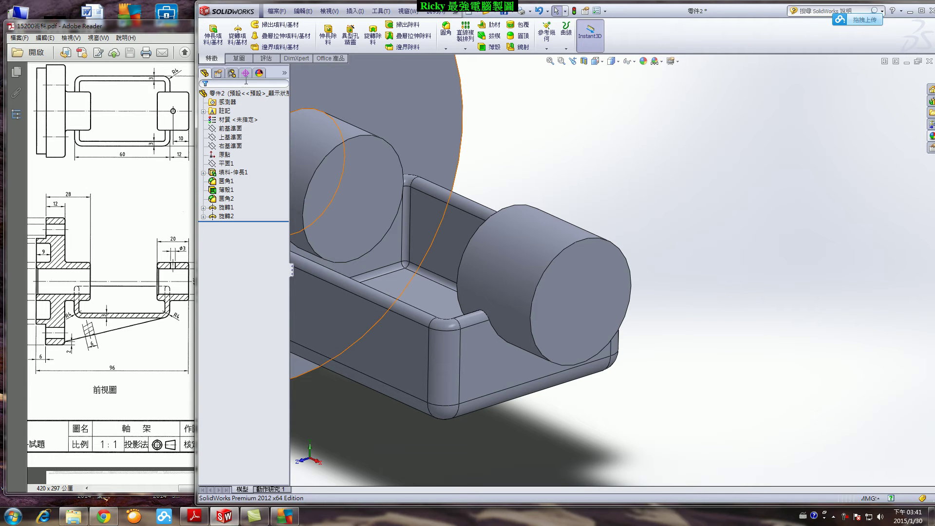
click(328, 36)
Draw a Ø16 circle centred on the boss's end face and carry it into an extruded cut
click(583, 294)
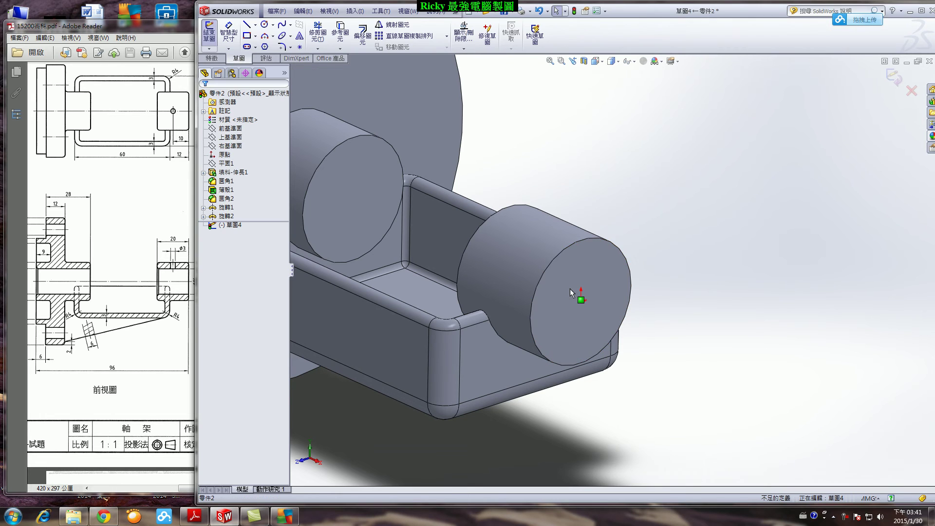
click(263, 24)
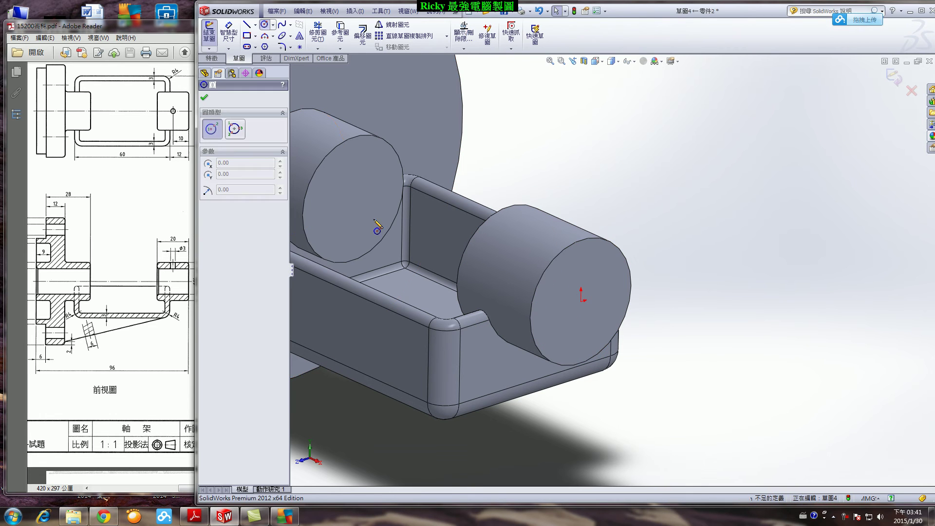
click(581, 302)
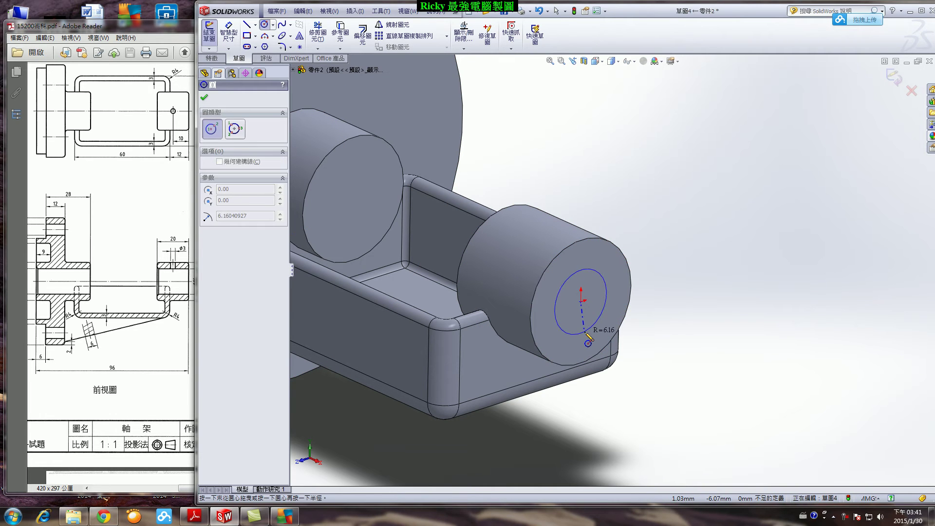
click(555, 310)
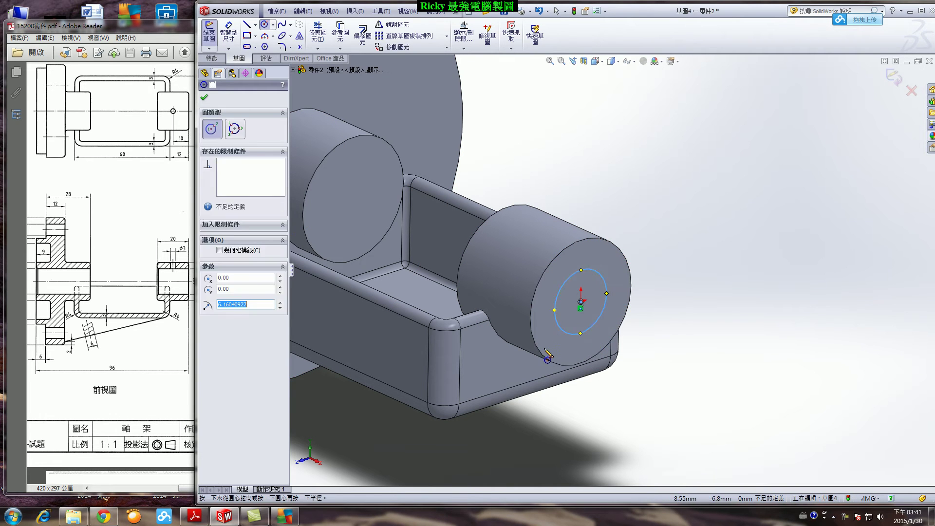
click(228, 34)
click(604, 279)
click(655, 247)
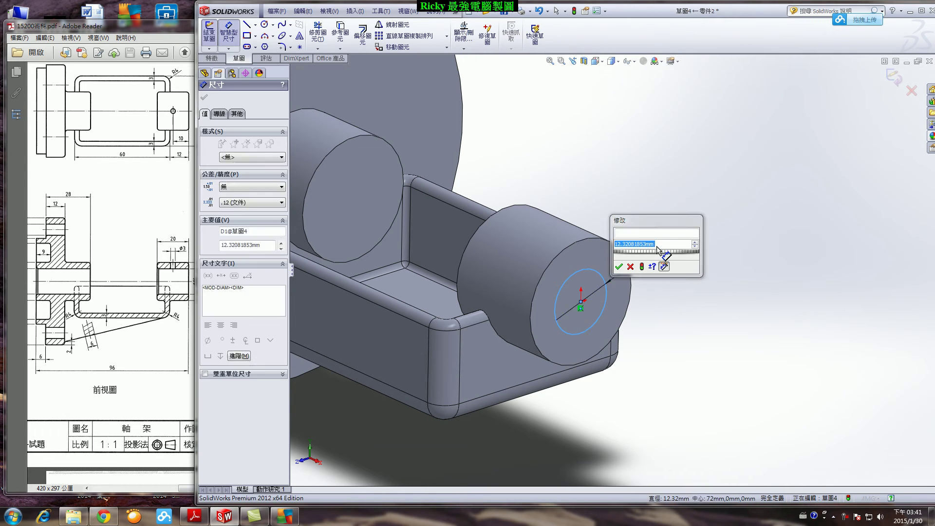
text(16)
key(Return)
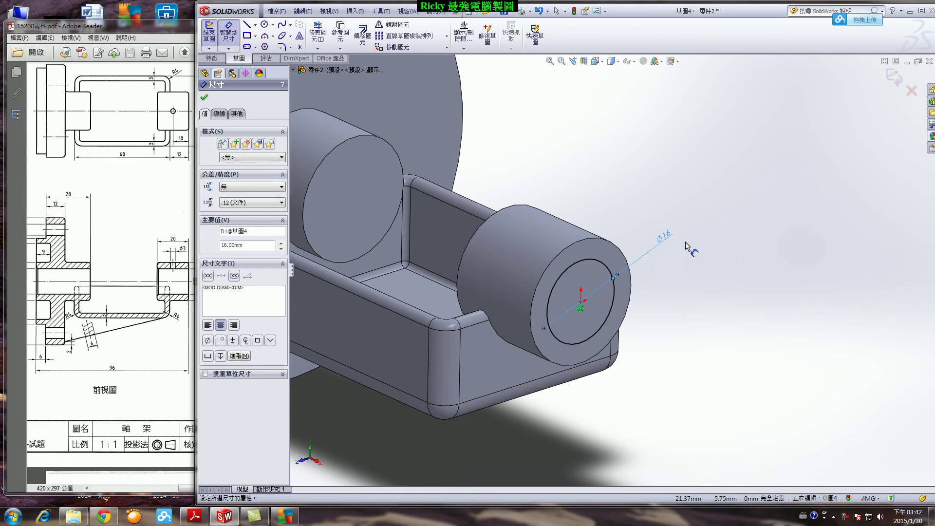
key(x)
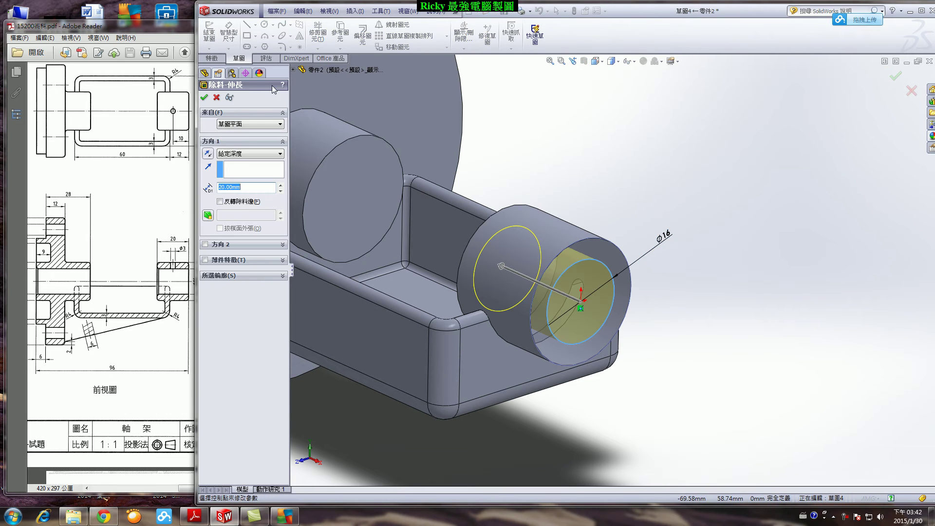
Set the Ø16 extruded cut to Up To Next, boring into the boss, and accept it
click(208, 153)
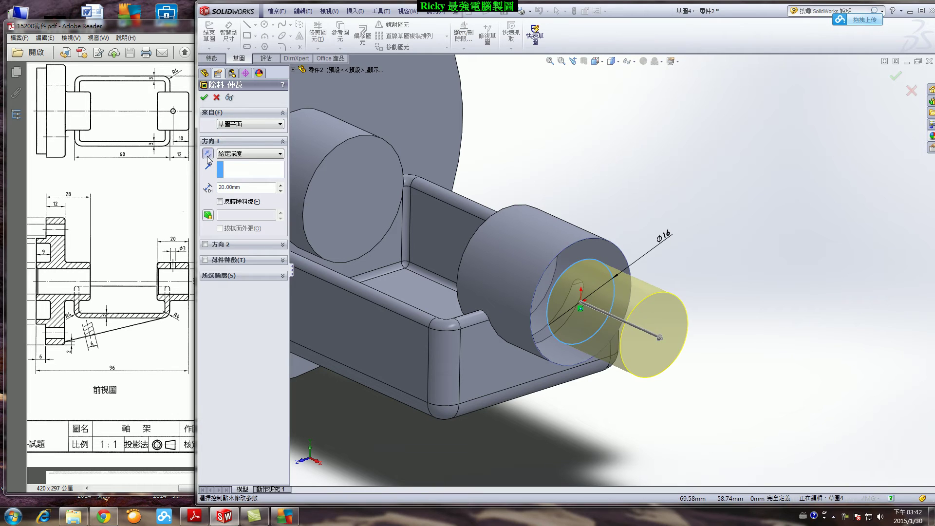
click(207, 155)
click(280, 154)
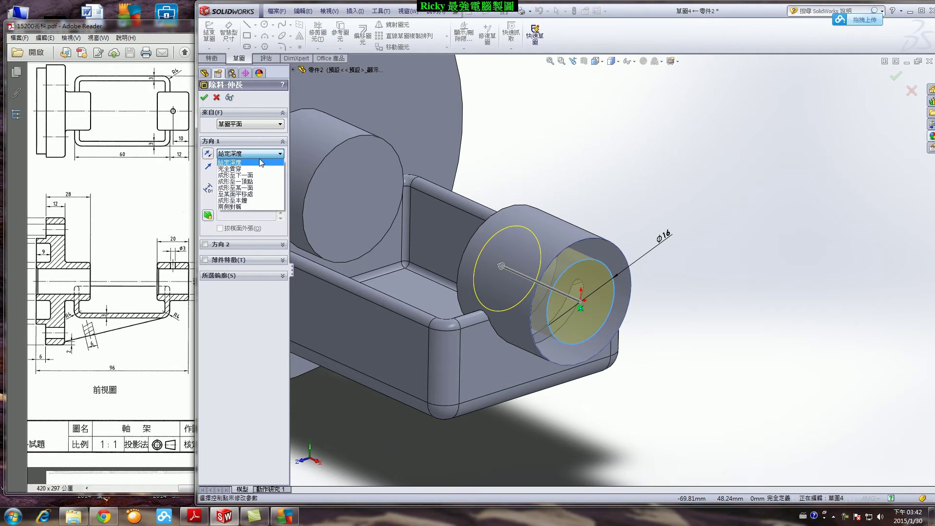
click(250, 176)
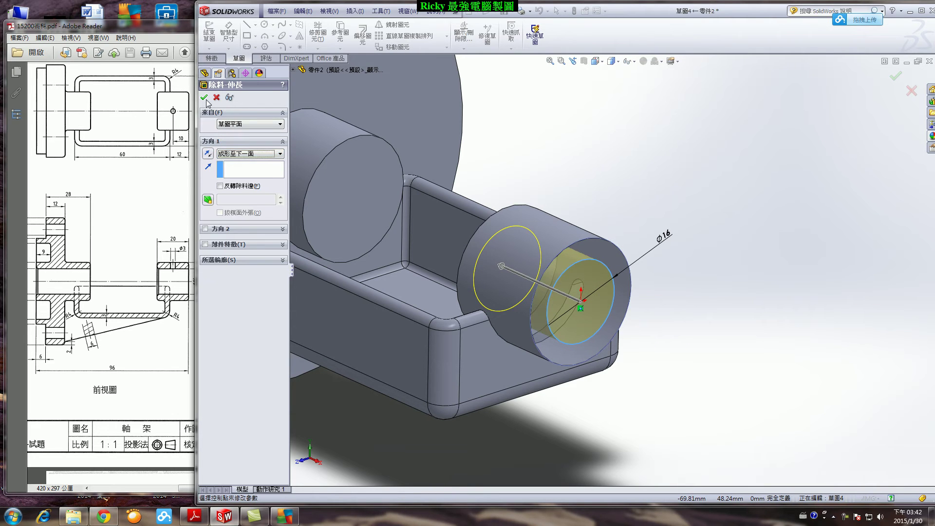
click(205, 97)
mouse_move(696, 297)
middle_down()
mouse_move(688, 297)
mouse_move(697, 289)
mouse_move(699, 343)
mouse_move(707, 299)
mouse_move(696, 297)
middle_up()
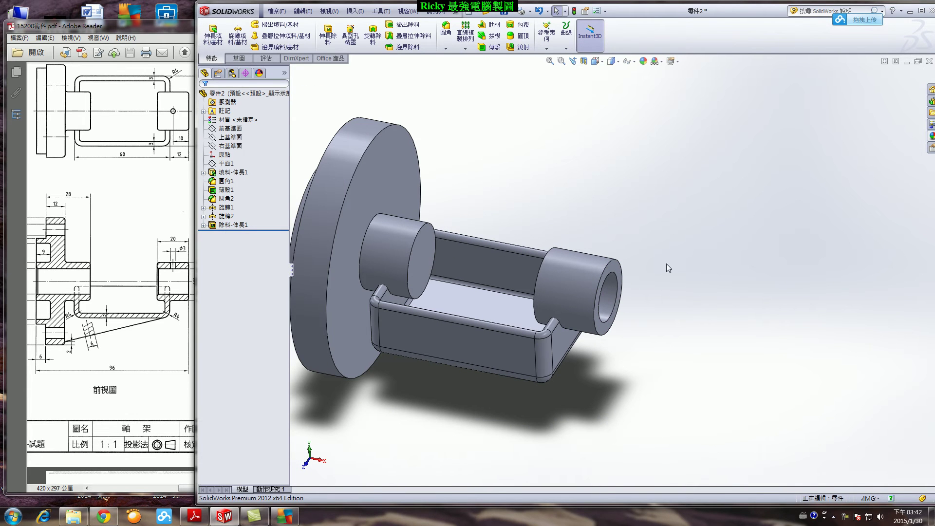
click(239, 59)
Start a sketch on the Top Plane and draw a small circle on the right boss
click(209, 32)
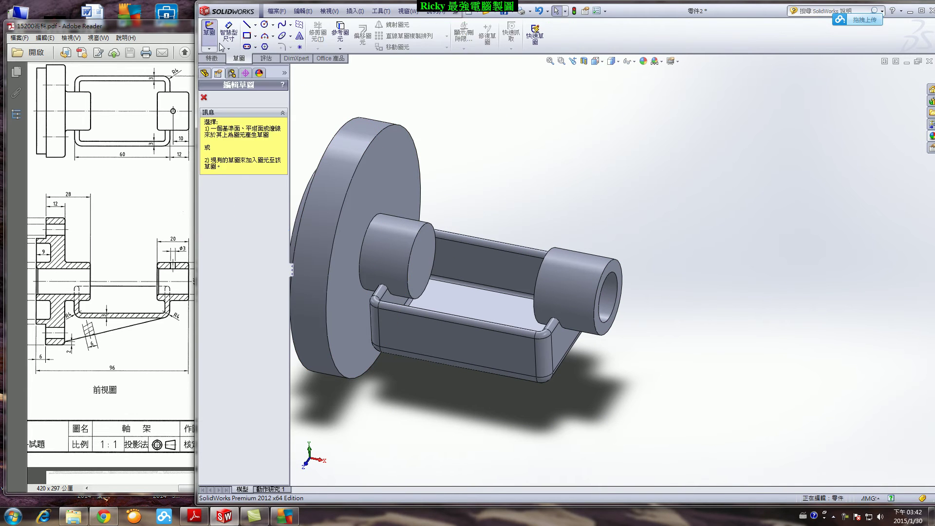
click(293, 70)
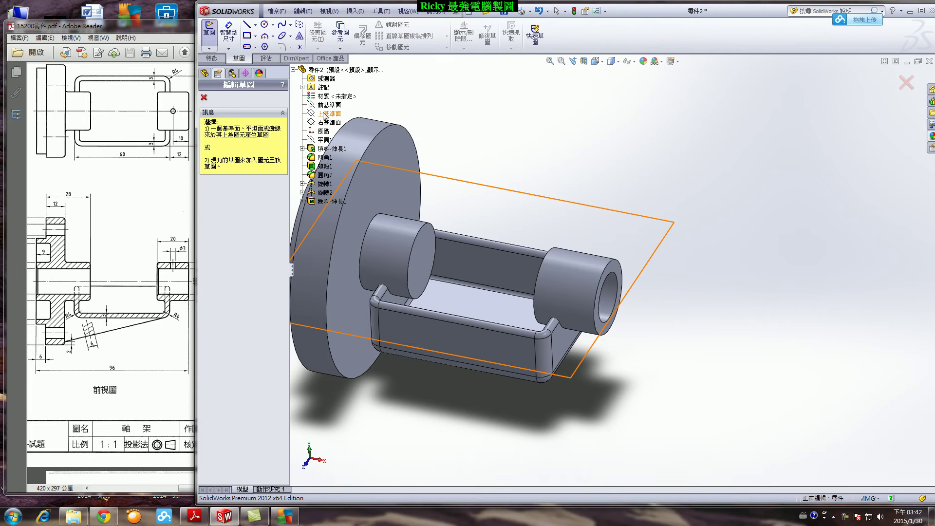
click(324, 116)
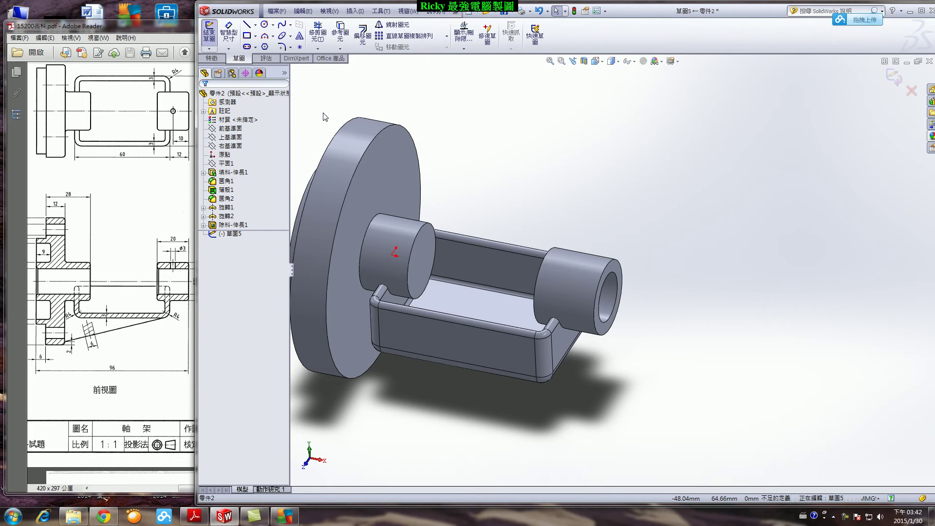
key(ctrl+8)
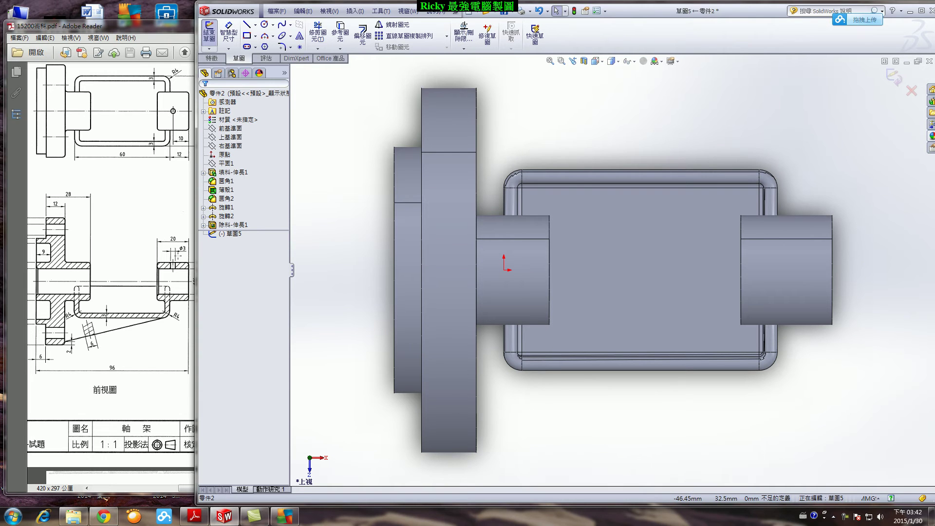
click(264, 25)
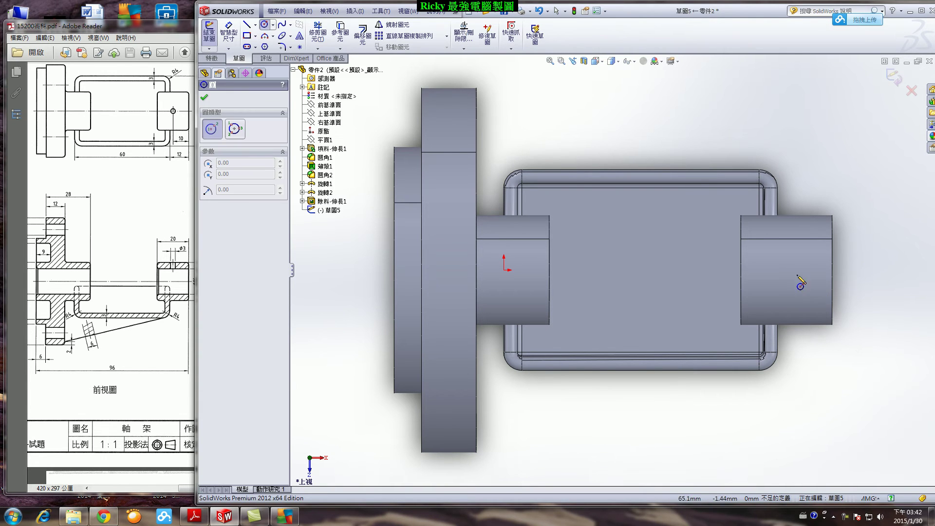
click(784, 270)
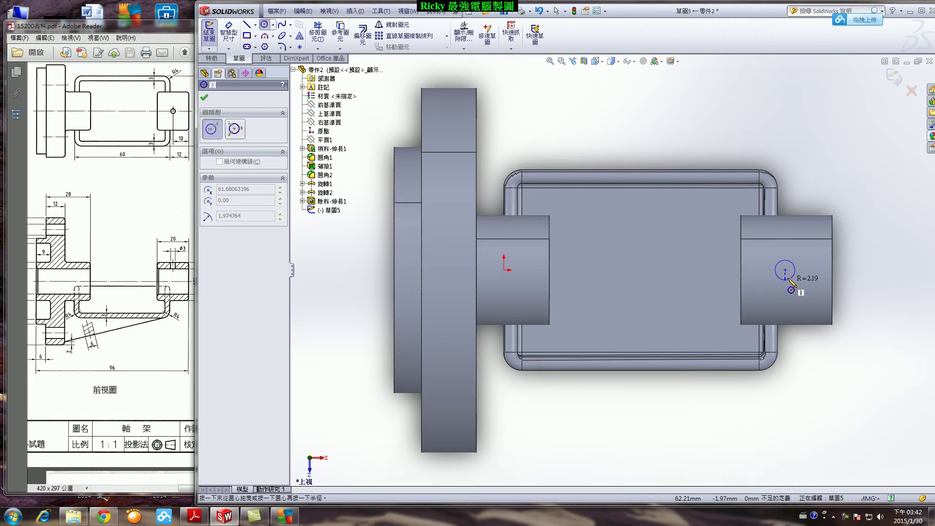
click(791, 272)
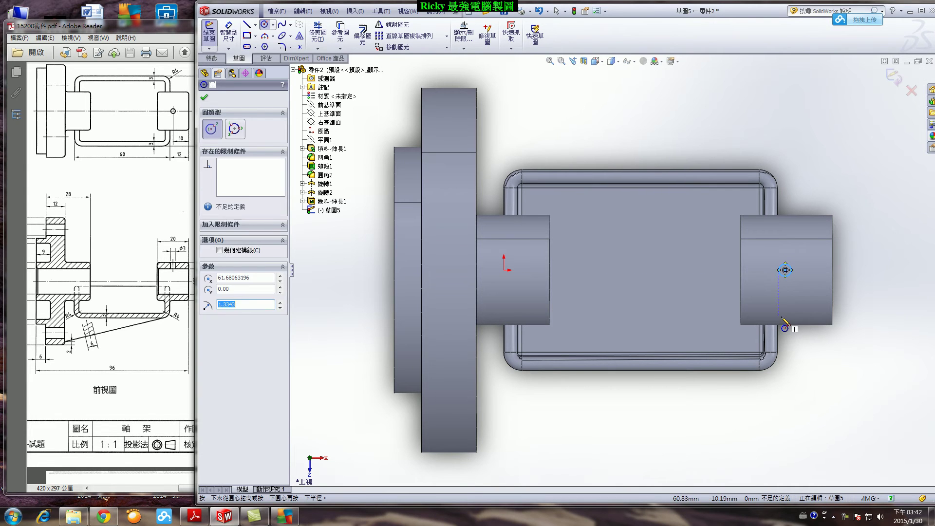
key(Escape)
Dimension the circle to Ø3 and place it 10 mm from the boss's end edge
click(228, 35)
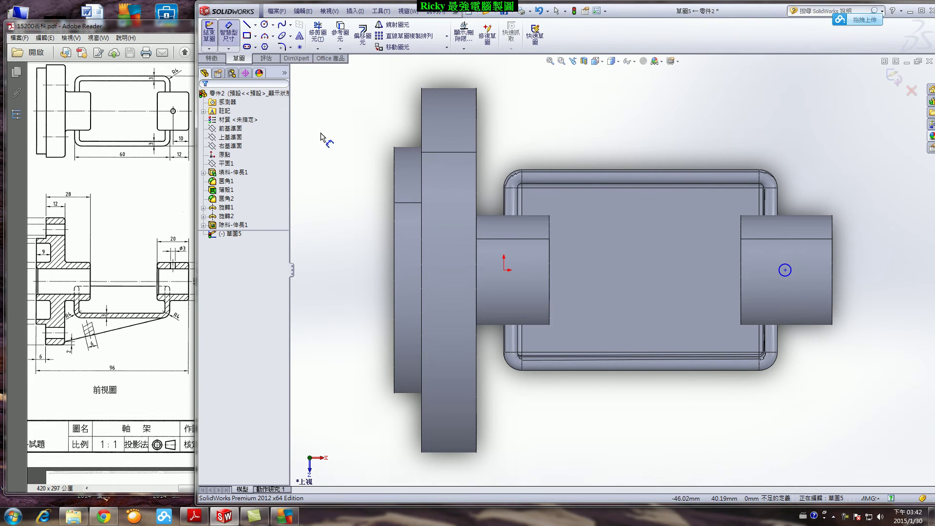
click(790, 276)
click(840, 258)
text(3)
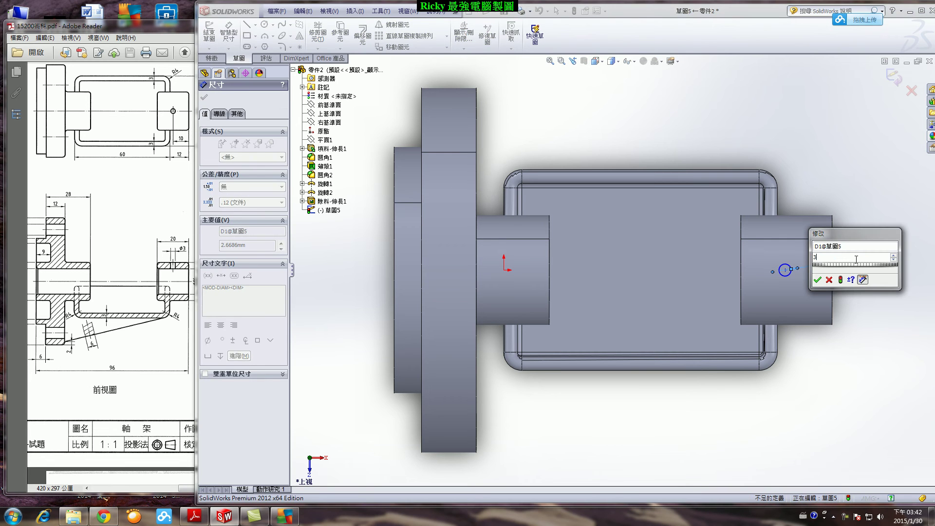
key(Return)
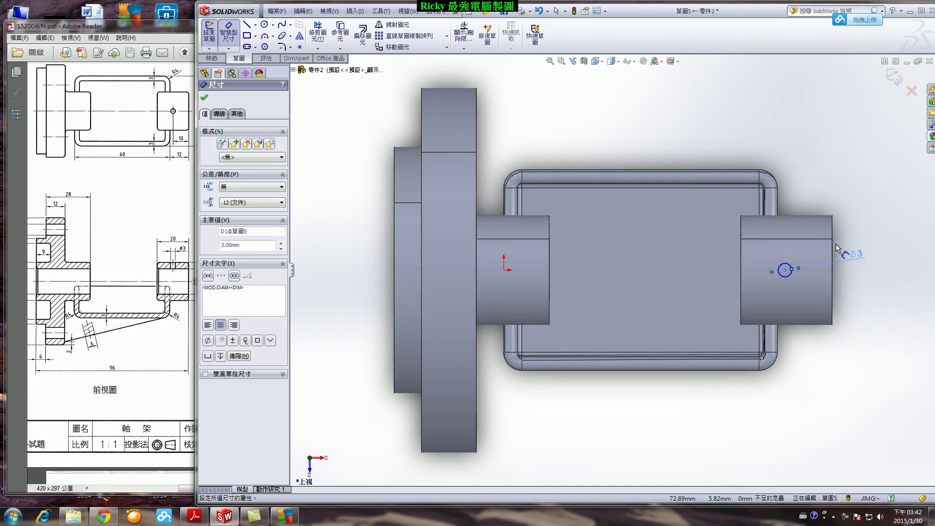
click(833, 251)
click(787, 278)
click(803, 194)
text(10)
key(Return)
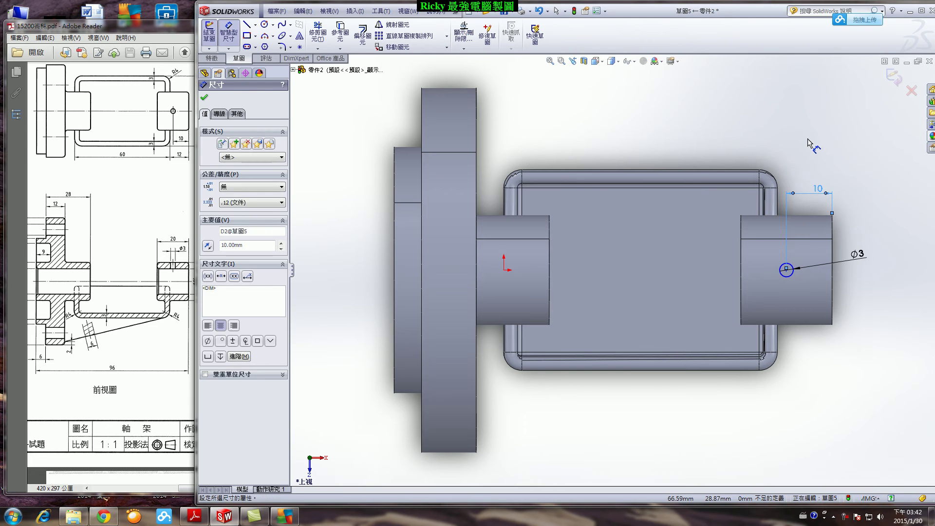
key(Escape)
Make the circle's centre horizontal with the origin and finish the hole sketch
click(786, 268)
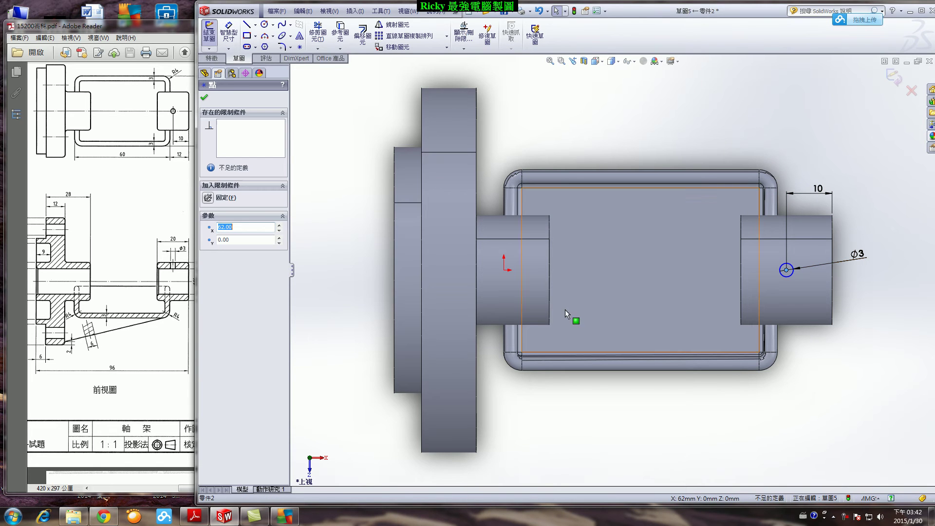
ctrl+click(504, 269)
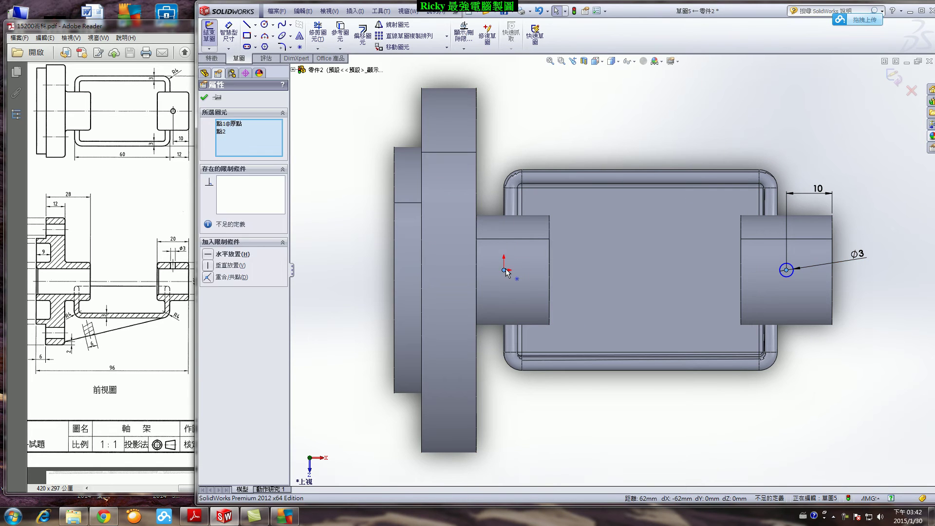
click(207, 254)
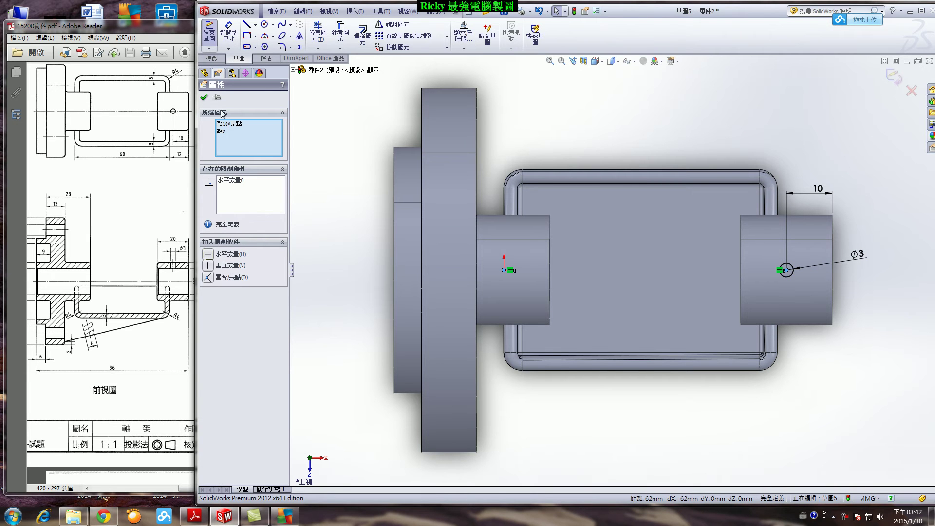
click(204, 98)
key(ctrl+7)
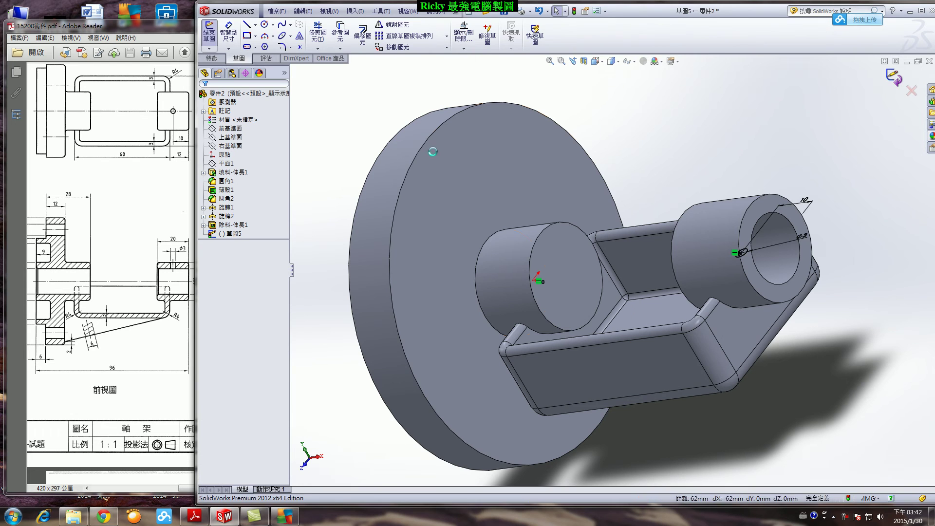
click(209, 33)
Extrude-cut the Ø3 circle, direction reversed, Through All to drill the boss's cross hole
click(212, 58)
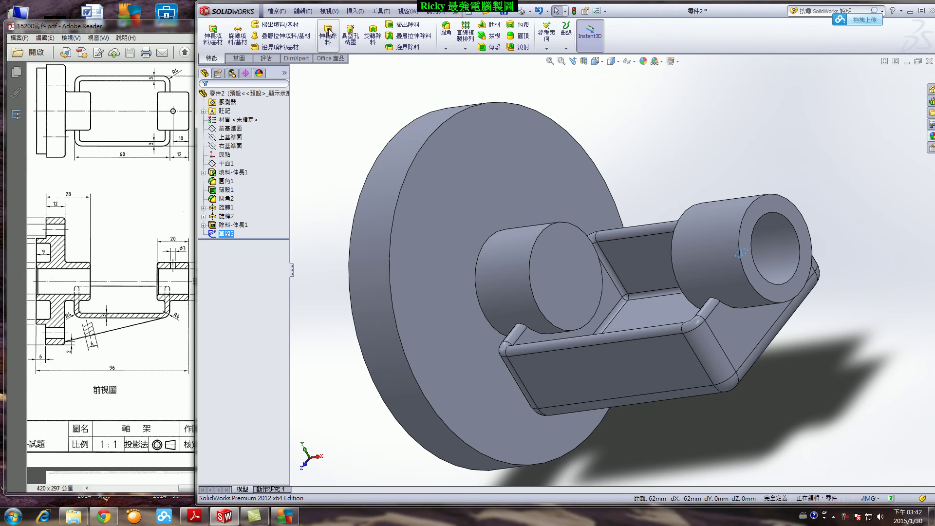
click(328, 35)
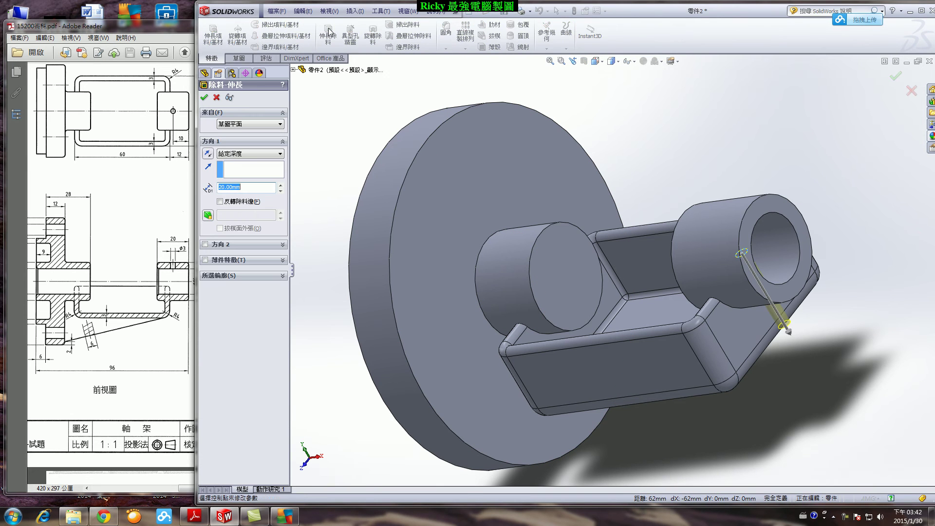
click(207, 155)
click(279, 154)
click(250, 173)
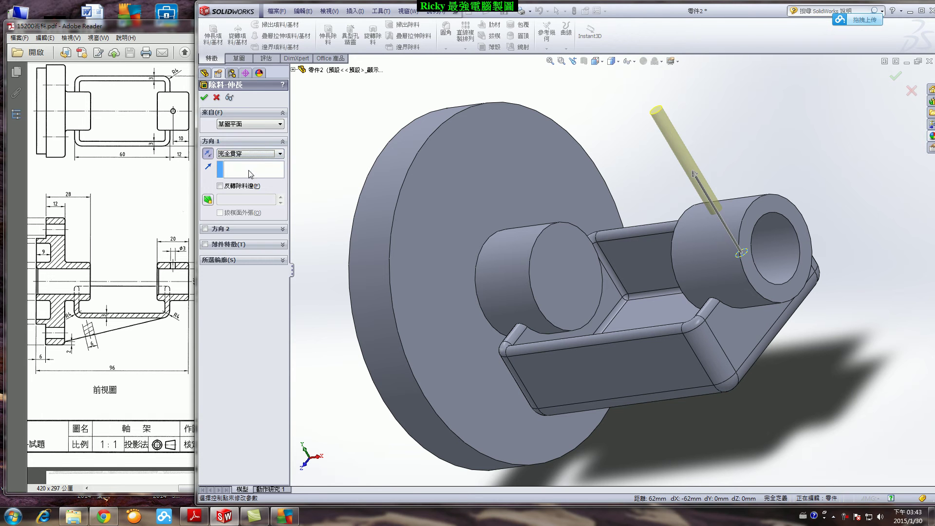
click(204, 98)
middle_drag(670, 160, 627, 154)
scroll(814, 186, down, 3)
middle_drag(814, 186, 708, 305)
scroll(715, 313, up, 2)
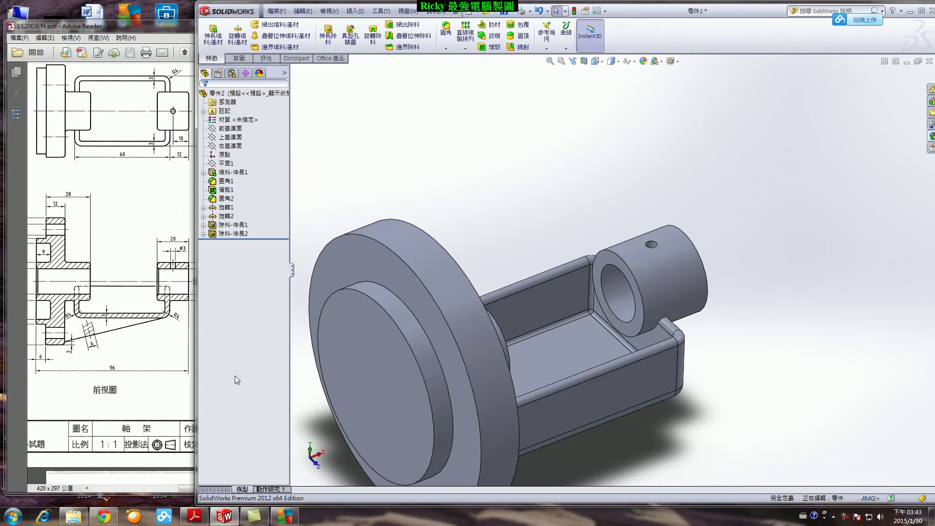
Check the reference drawing, then chamfer the Ø16 bore edge 1 mm × 45°
click(184, 365)
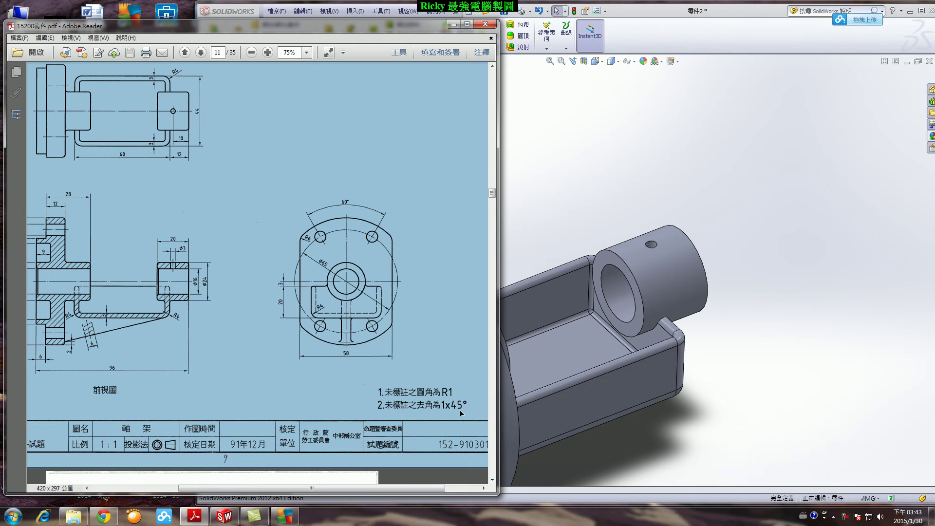
click(769, 377)
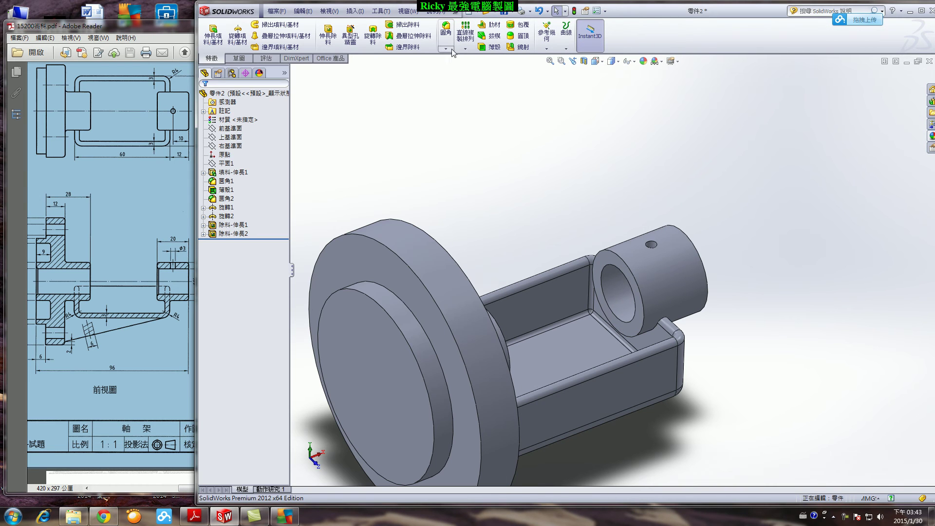
click(460, 67)
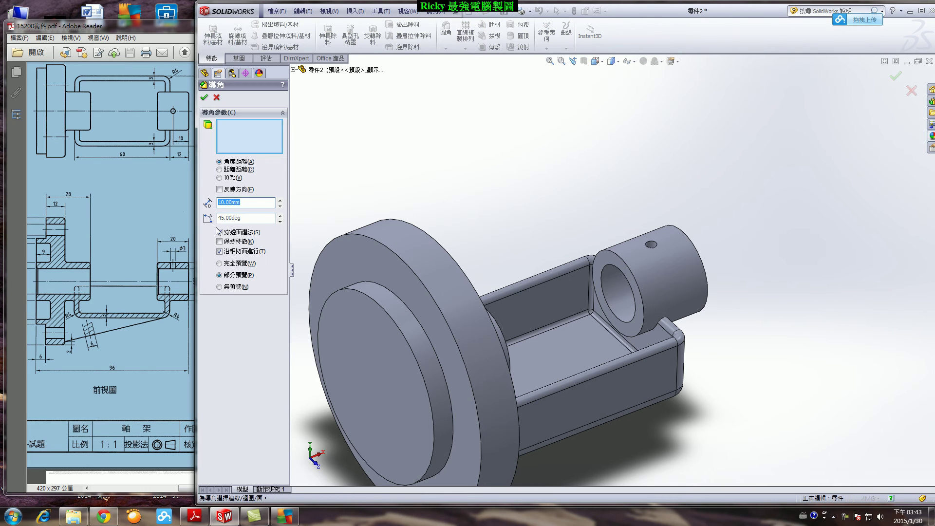
text(1)
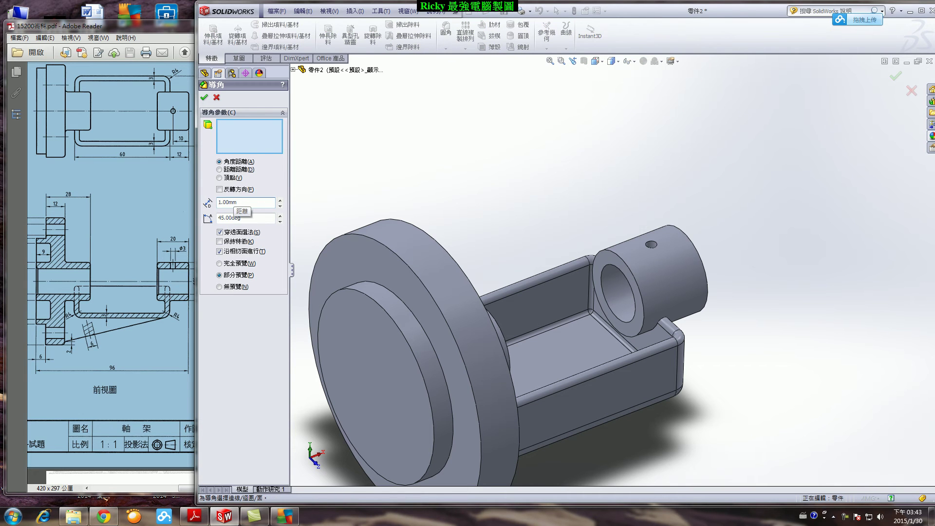
click(604, 297)
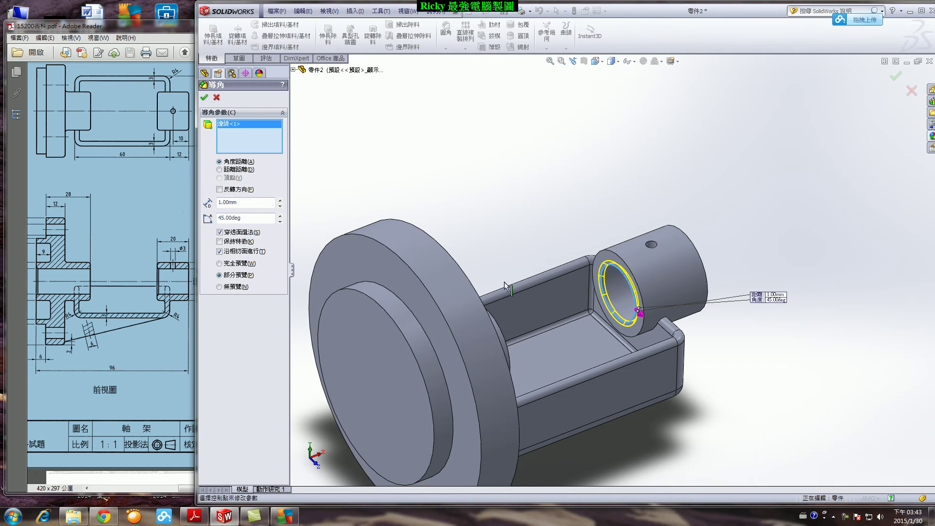
click(204, 99)
middle_drag(514, 207, 480, 228)
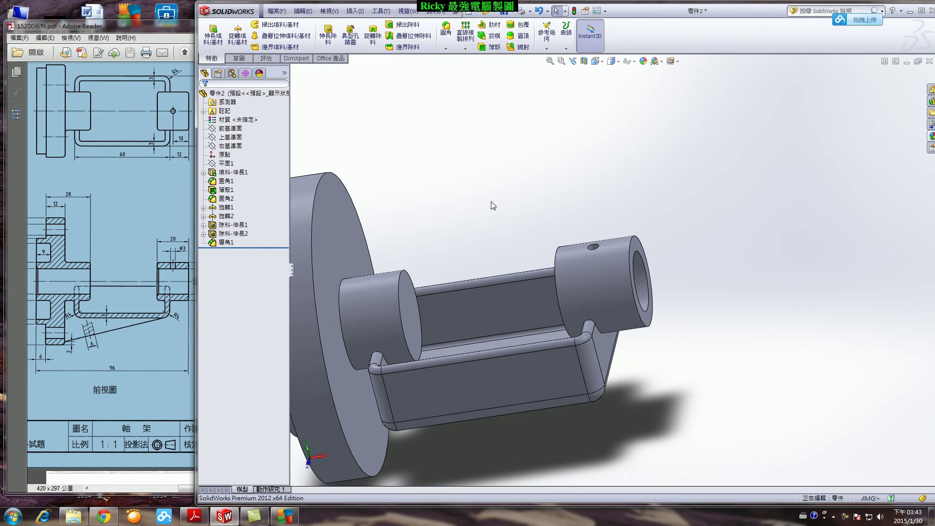
middle_drag(493, 207, 567, 183)
key(f)
scroll(443, 209, down, 2)
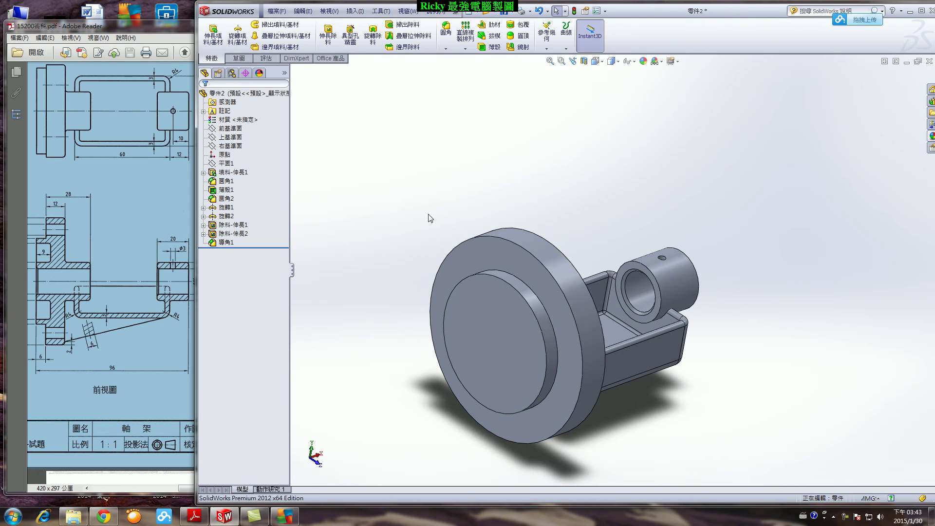
scroll(589, 428, down, 2)
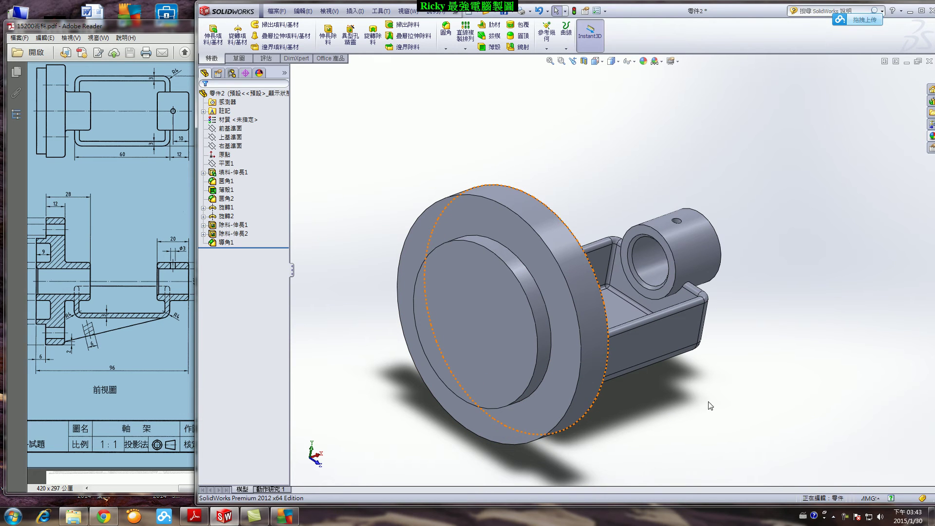
Start a sketch on the flange's front face and draw two circles centred on the origin
click(238, 58)
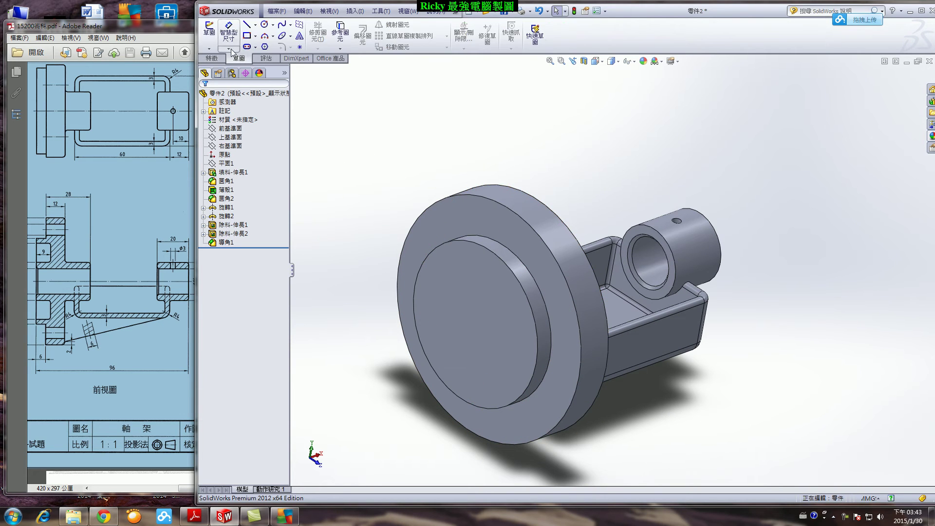
click(210, 30)
click(472, 285)
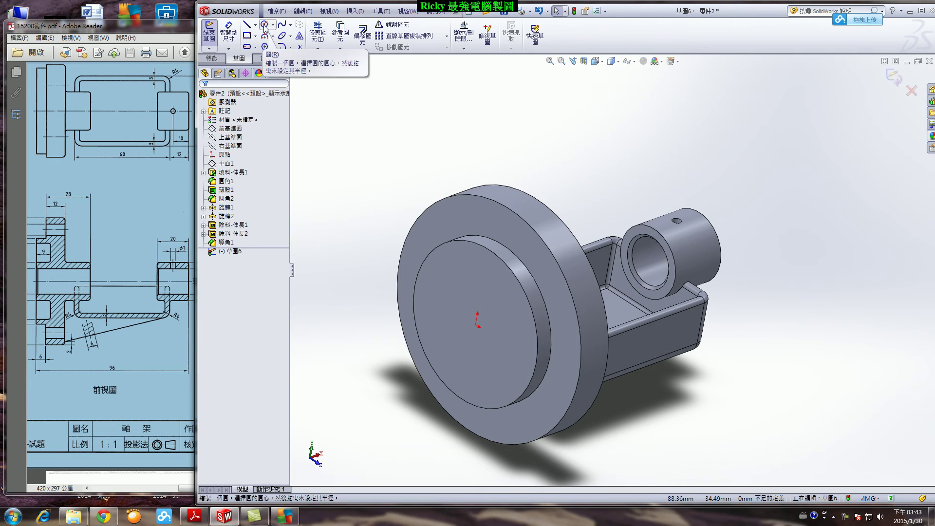
key(ctrl+8)
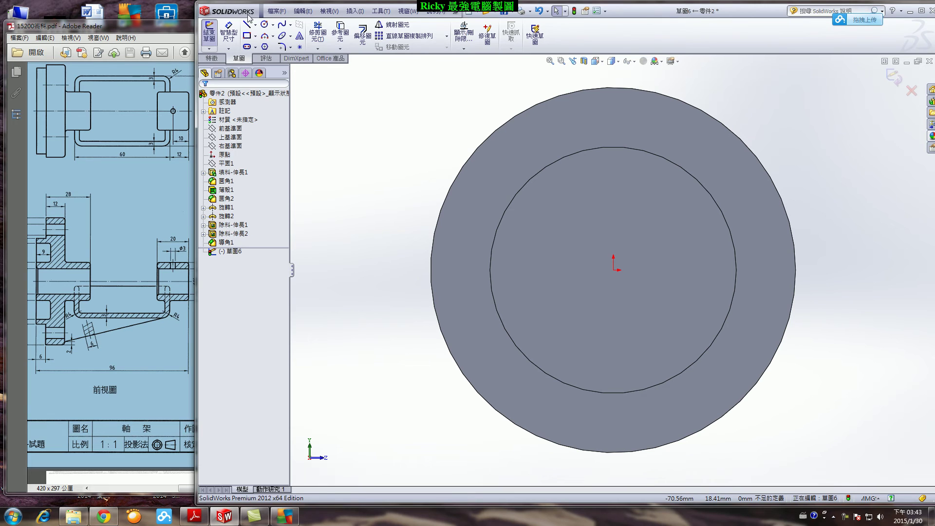
click(266, 30)
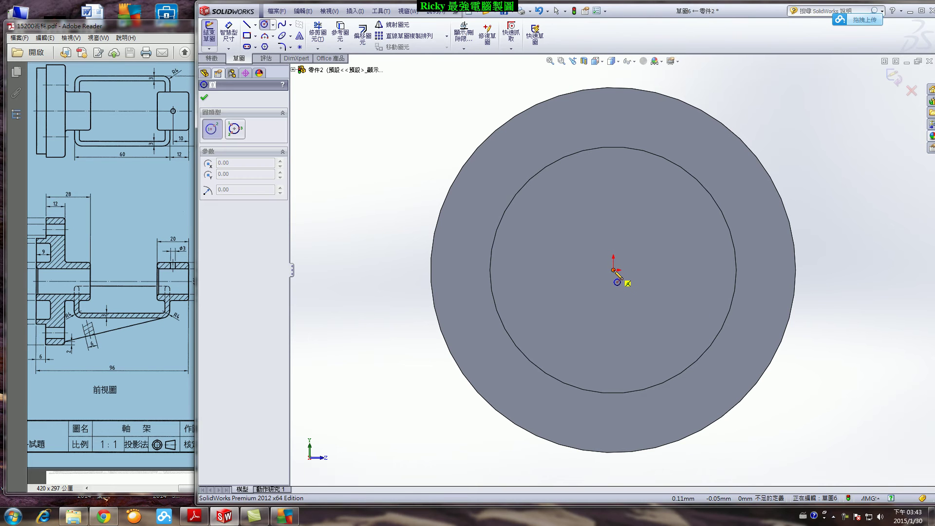
click(613, 270)
click(657, 369)
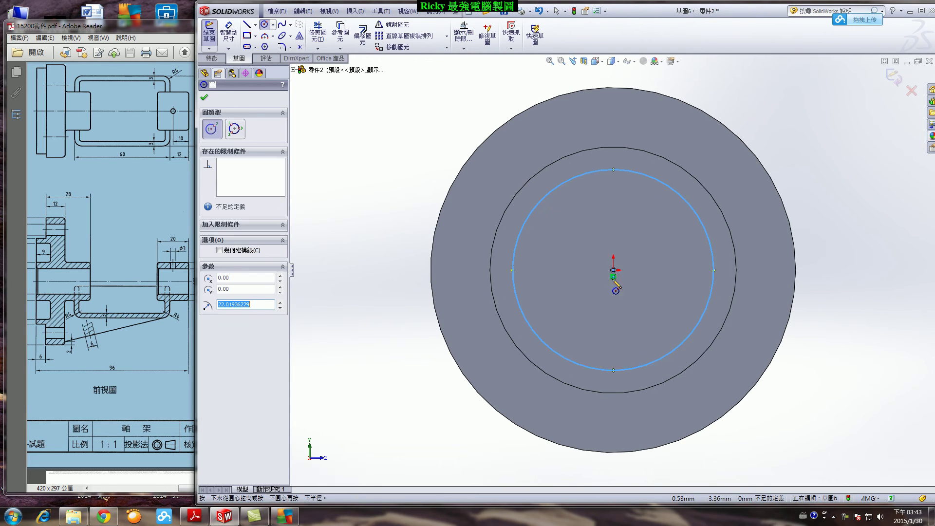
click(613, 270)
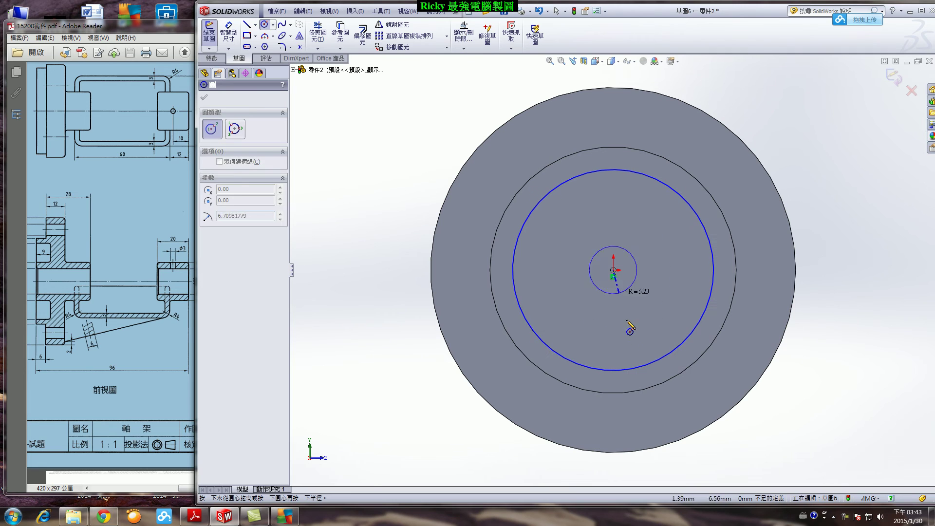
click(642, 347)
key(Escape)
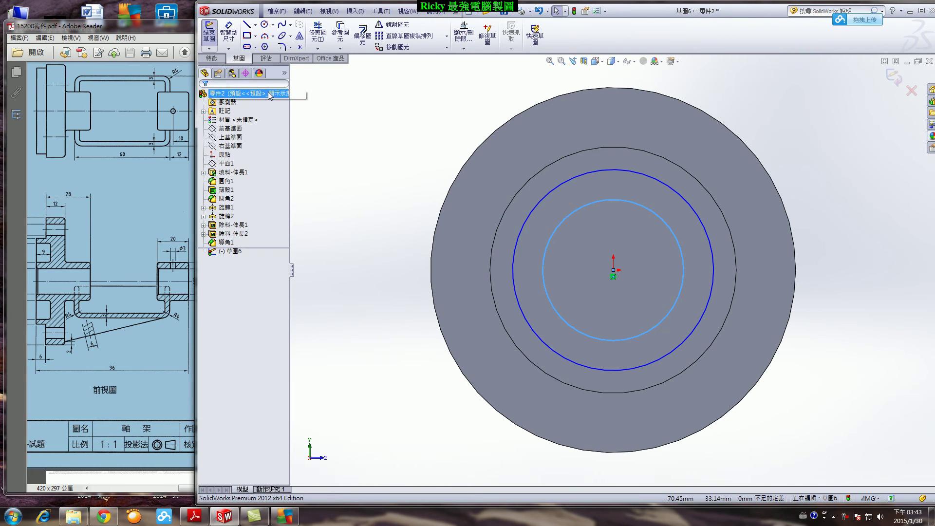
Dimension the outer circle Ø48 and the inner circle Ø24, then exit the sketch
click(236, 43)
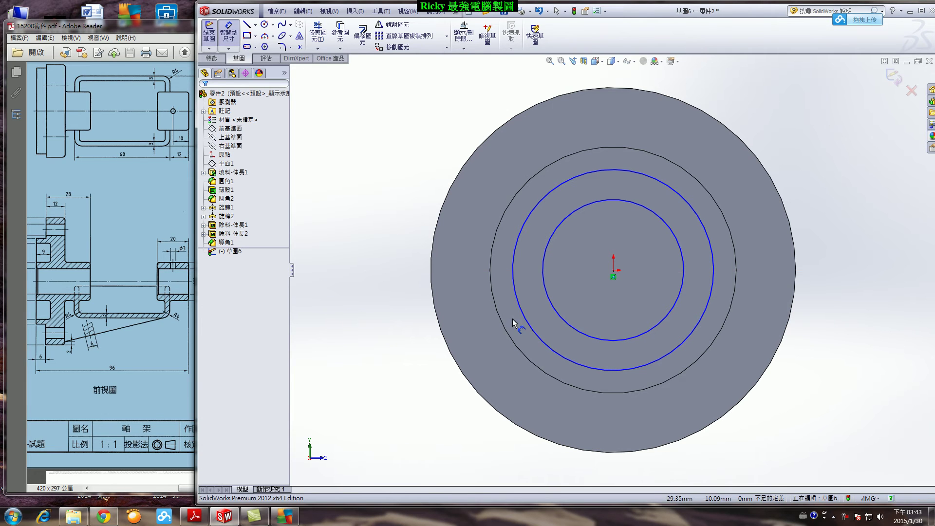
click(557, 186)
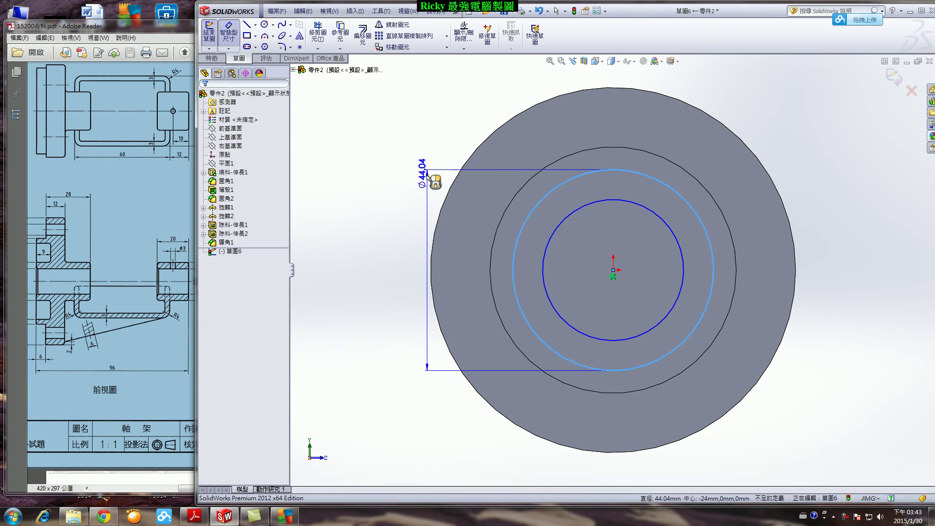
click(428, 175)
text(48)
key(Return)
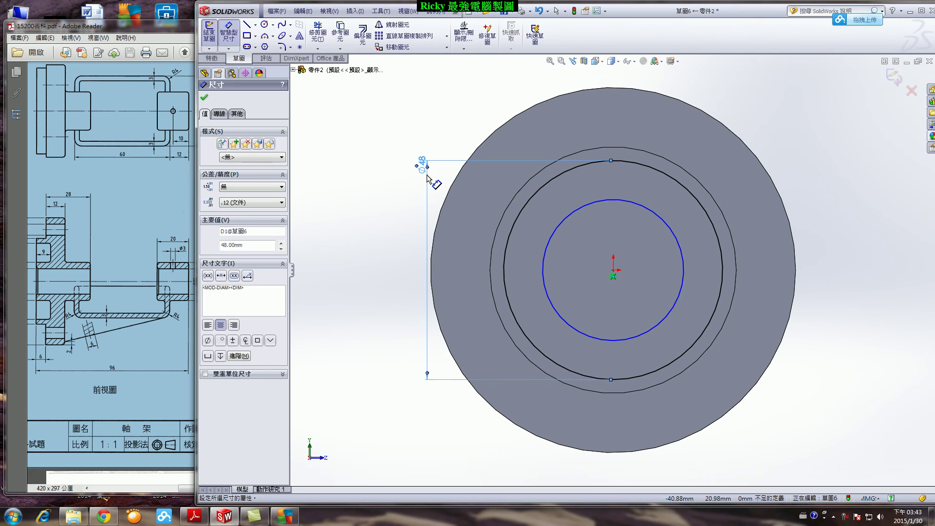
click(564, 229)
click(480, 200)
text(24)
key(Return)
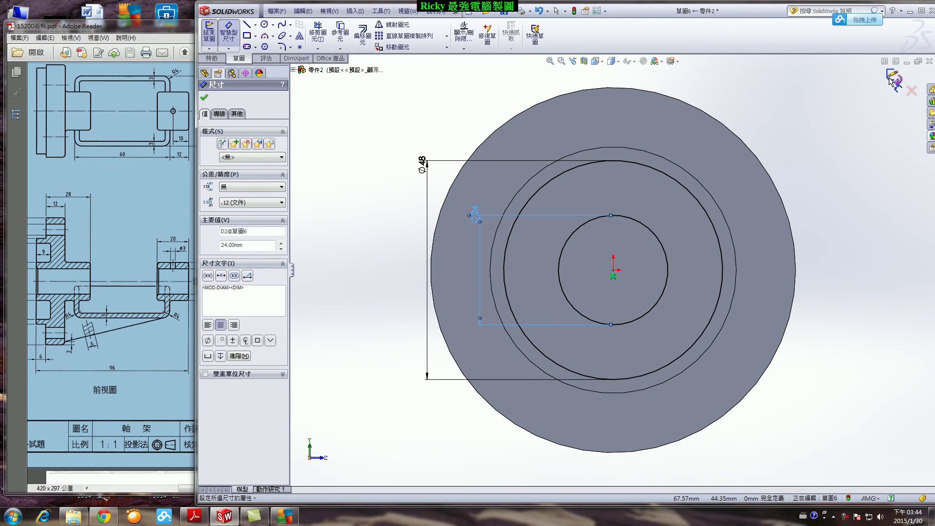
click(891, 80)
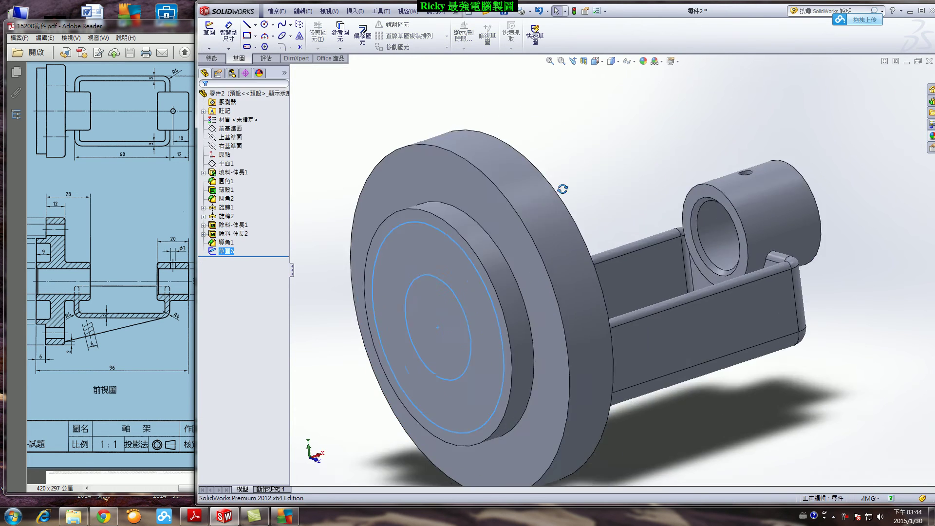
Extrude-cut the ring sketch 9 mm deep into the flange face, then bring the drawing PDF forward
click(209, 58)
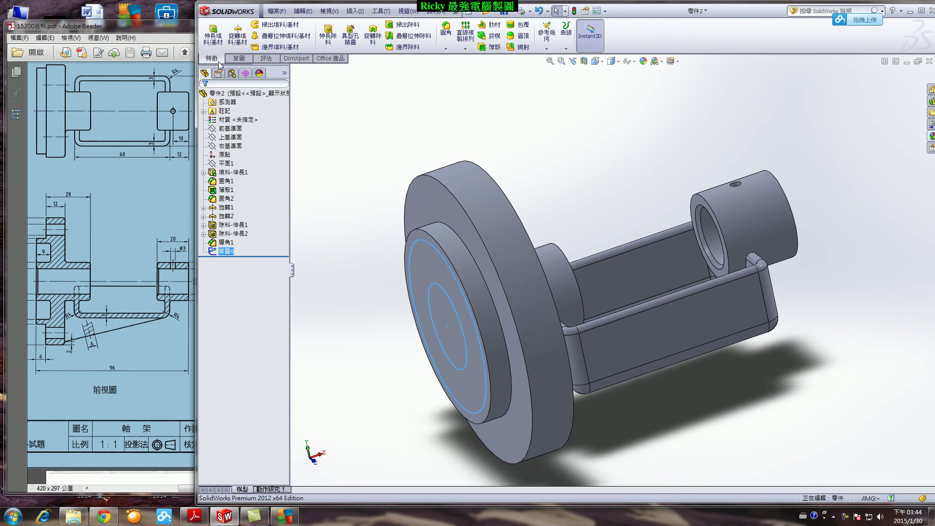
click(328, 34)
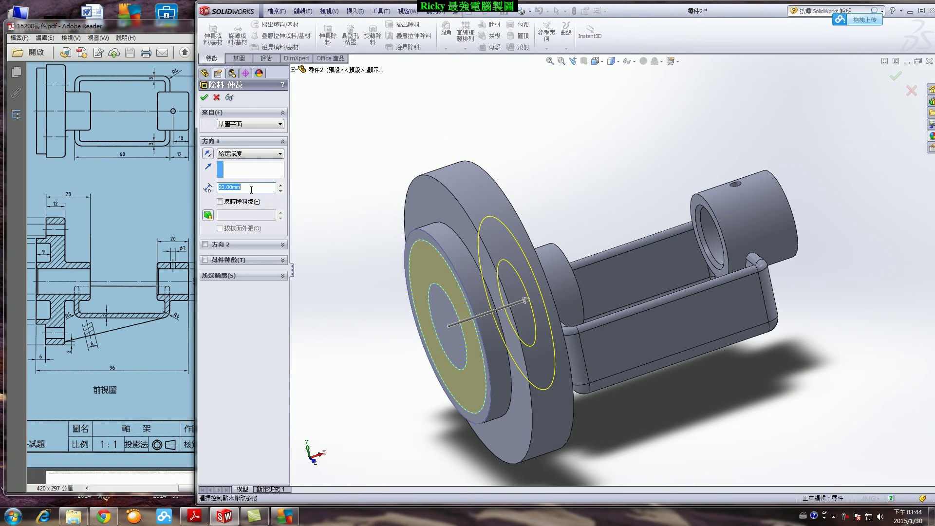
text(9)
key(Return)
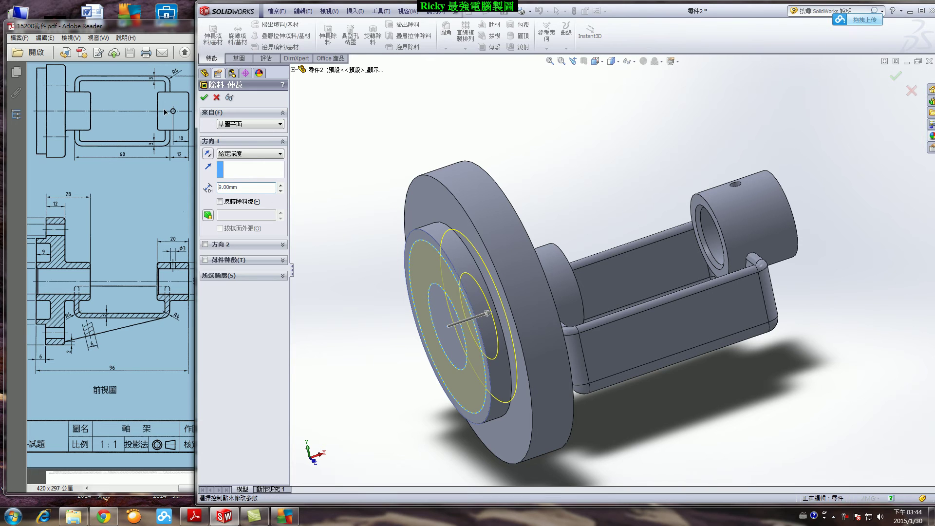
click(202, 98)
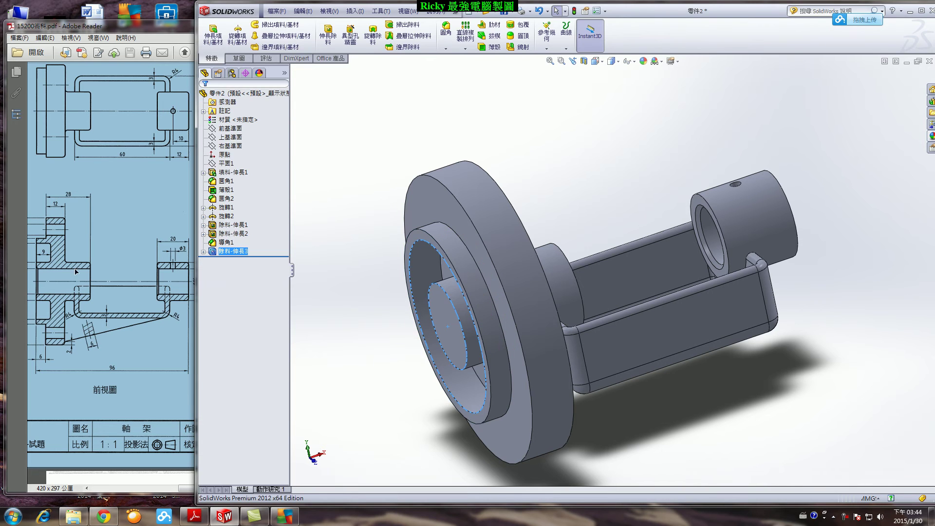
click(76, 272)
drag(132, 324, 281, 323)
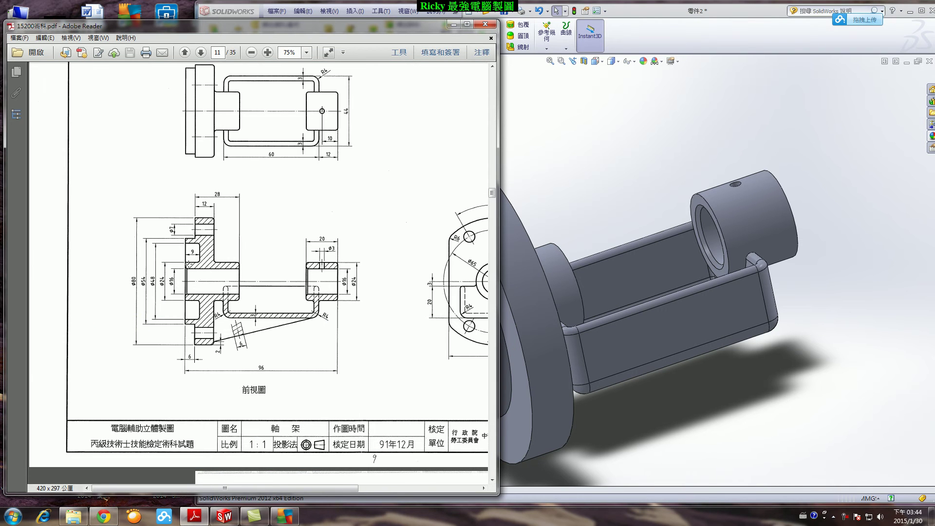
Sketch a circle centred on the origin on the hub's end face
middle_drag(605, 174, 551, 183)
middle_drag(521, 253, 557, 173)
click(327, 39)
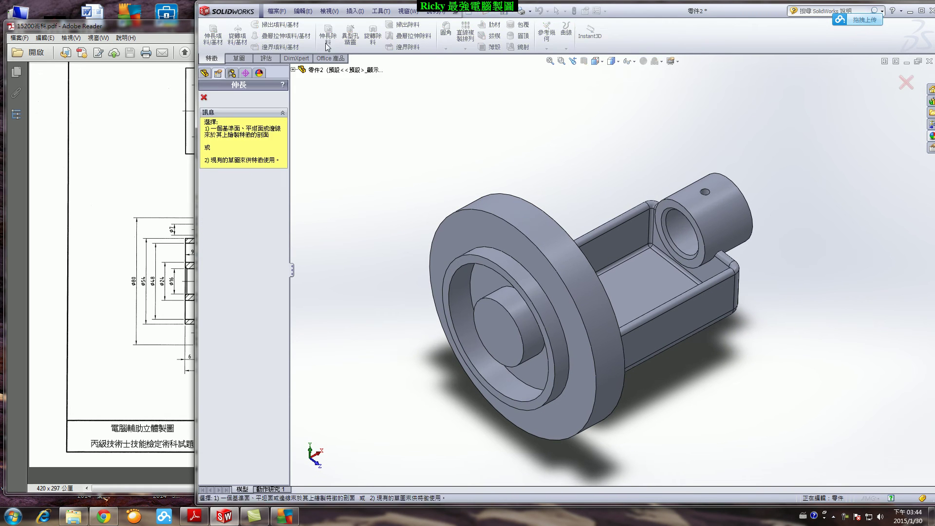
click(487, 321)
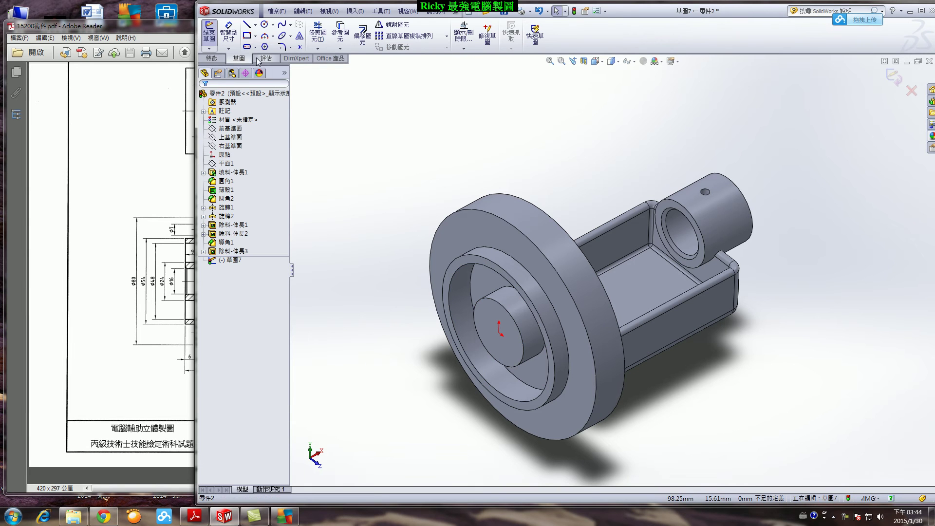
click(264, 24)
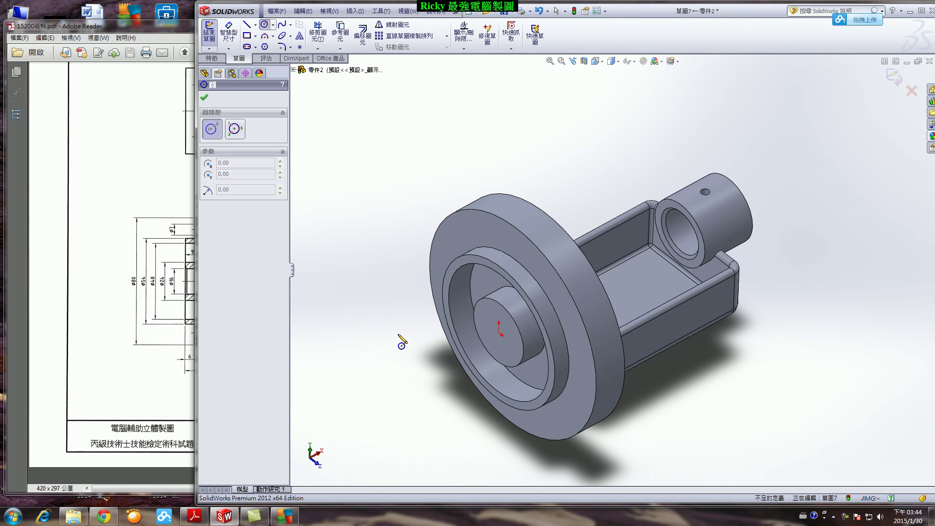
click(499, 342)
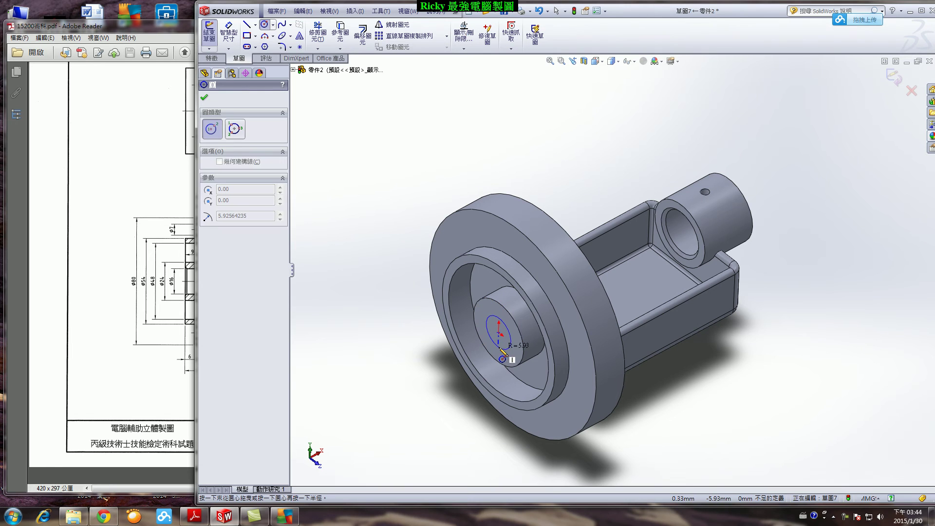
click(502, 359)
key(Escape)
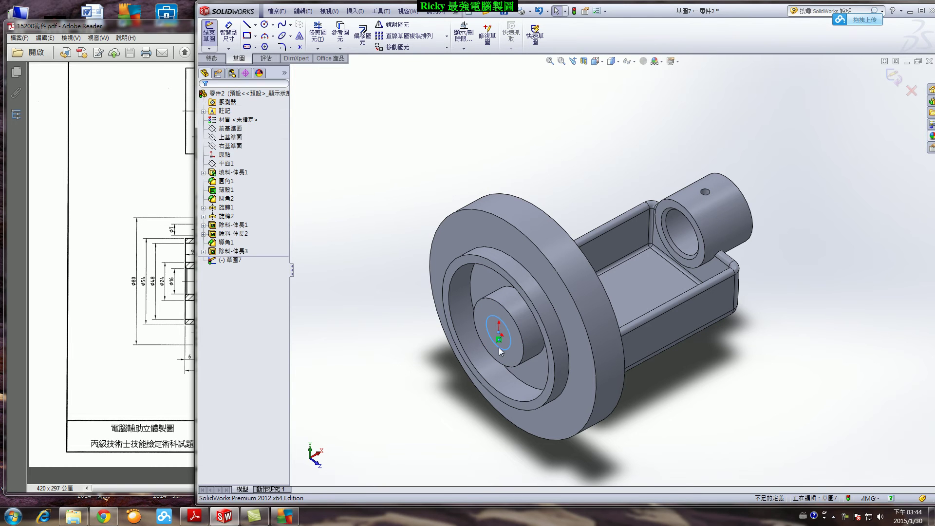
Dimension the circle to a 16 mm diameter
key(d)
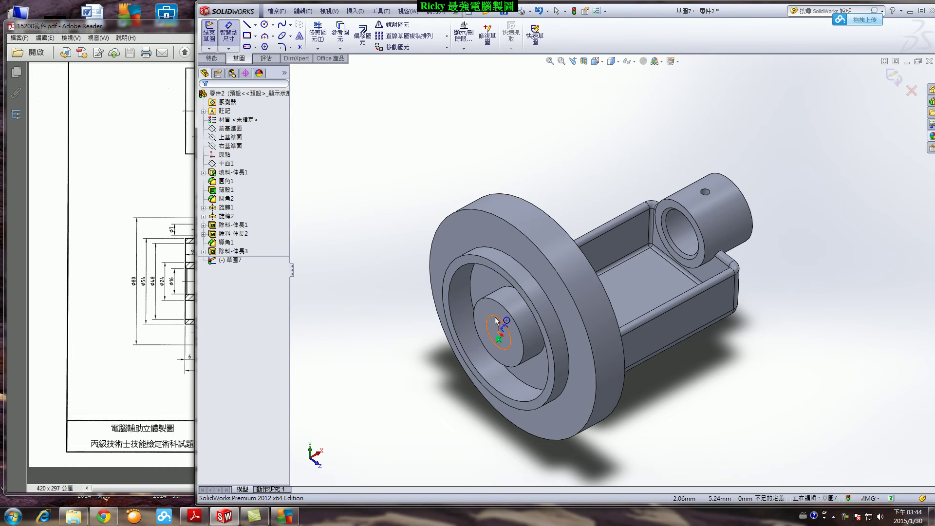
click(509, 333)
click(399, 287)
text(16)
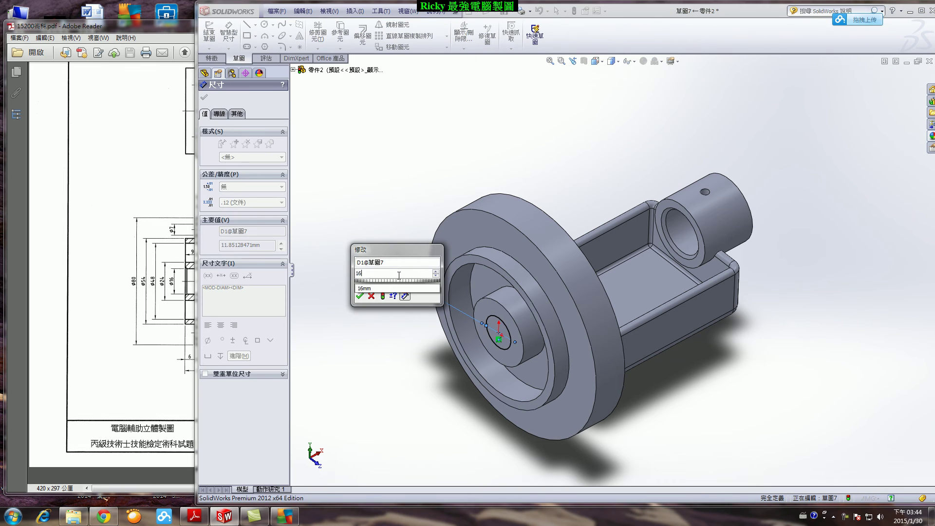
key(Return)
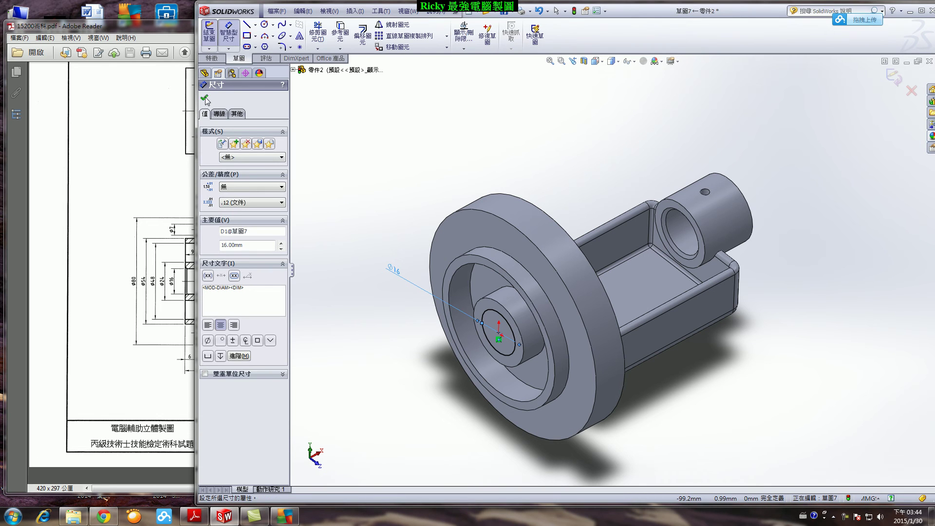
click(205, 99)
Extrude-cut the Ø16 circle Up To Next to bore the hub
key(x)
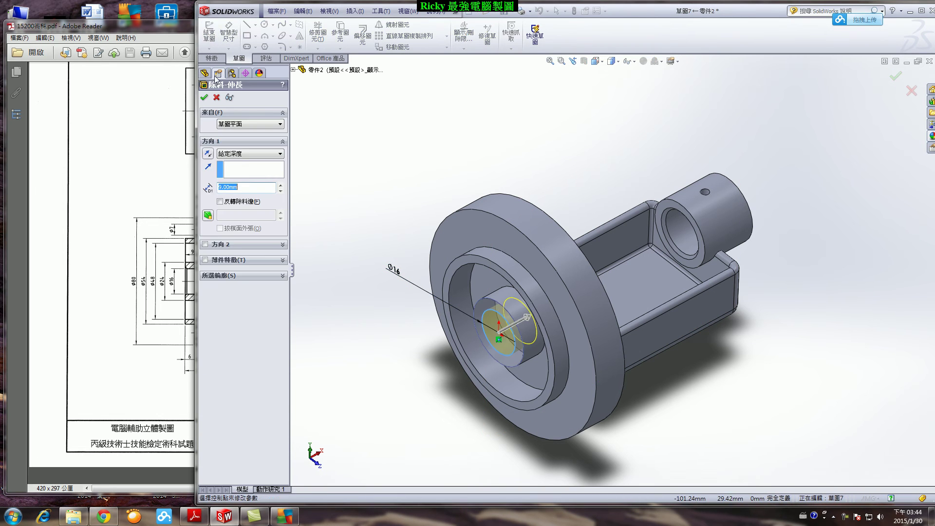
click(281, 154)
click(244, 178)
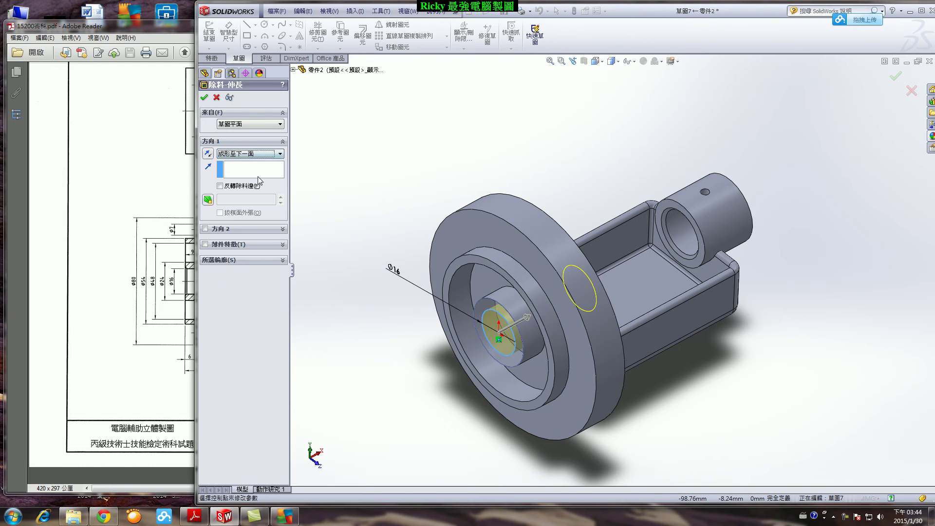
middle_drag(426, 238, 359, 259)
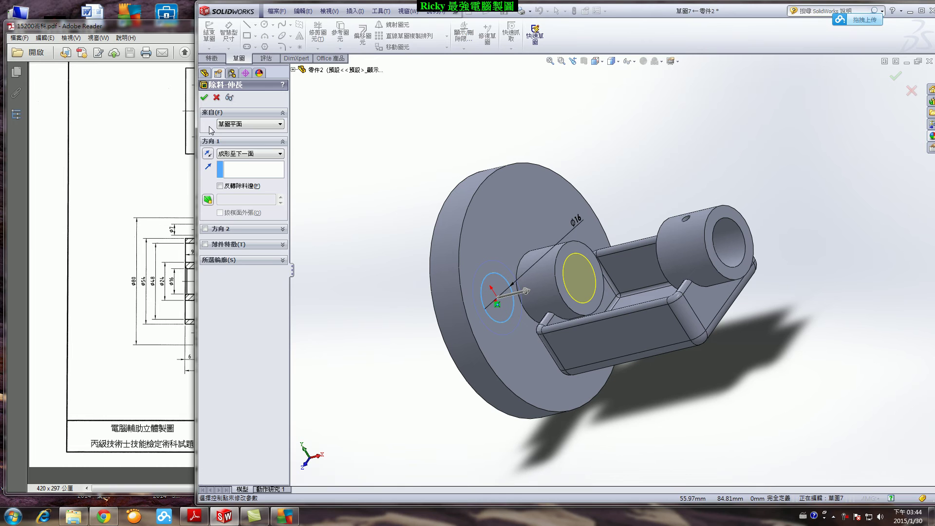
click(203, 98)
middle_drag(385, 316, 404, 247)
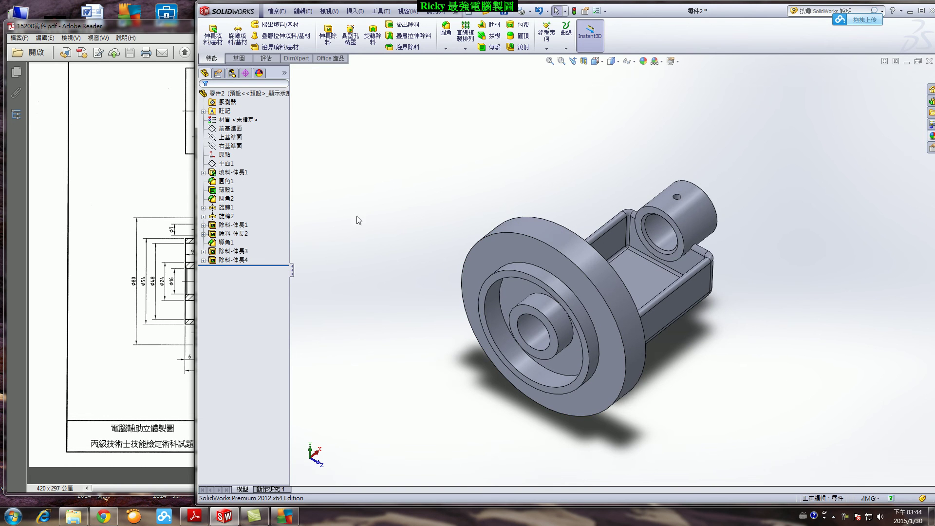
Sketch a rectangle across the flange's right side on the flange face, removing a stray one
click(239, 59)
click(209, 30)
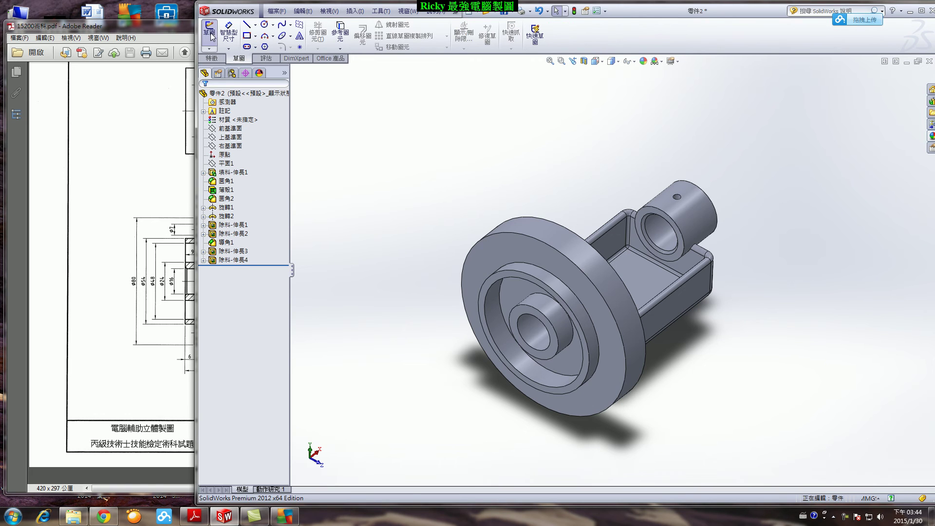
click(535, 249)
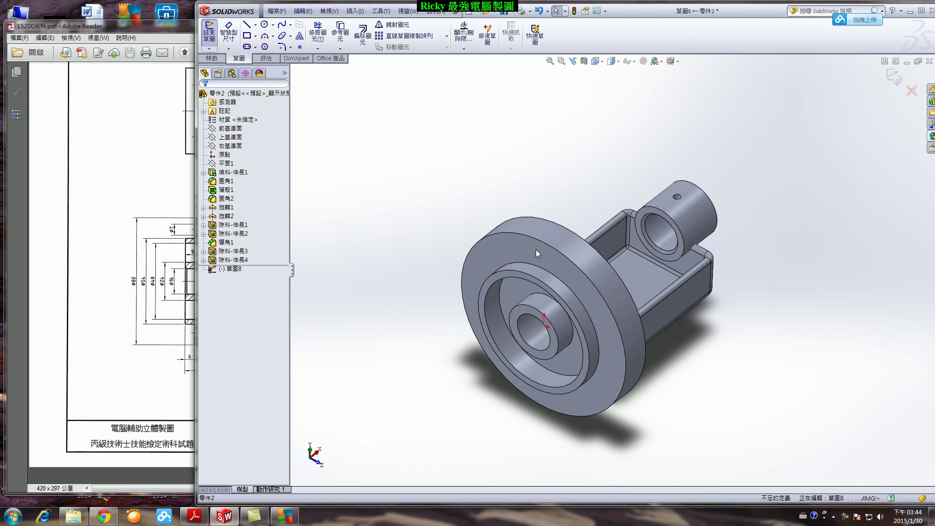
key(ctrl+8)
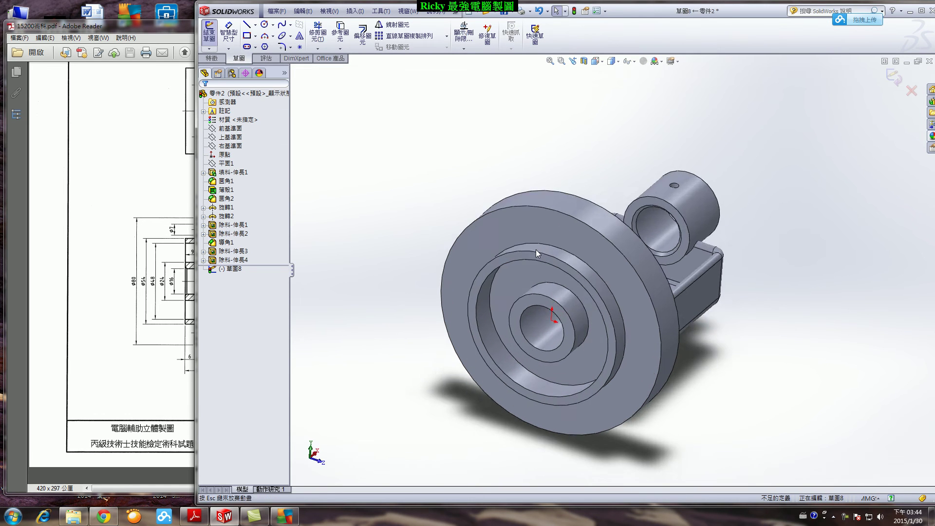
scroll(737, 256, down, 1)
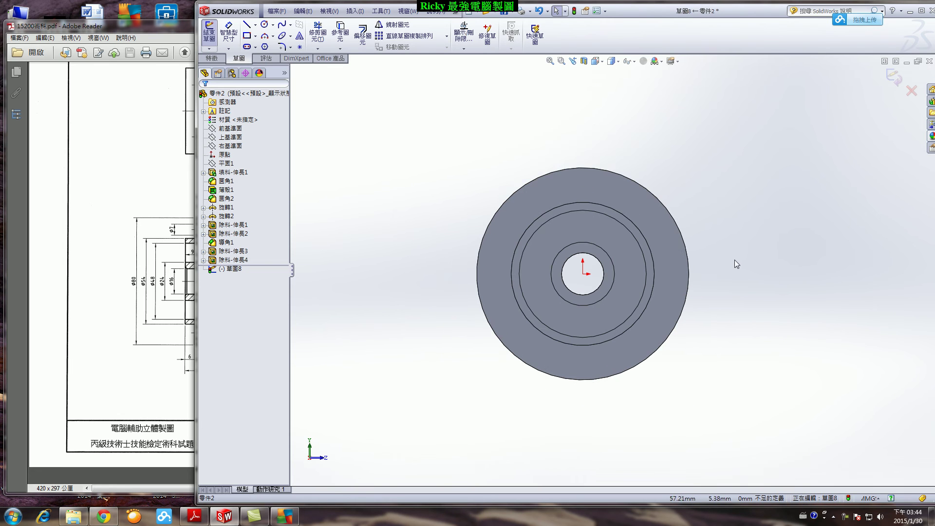
click(247, 35)
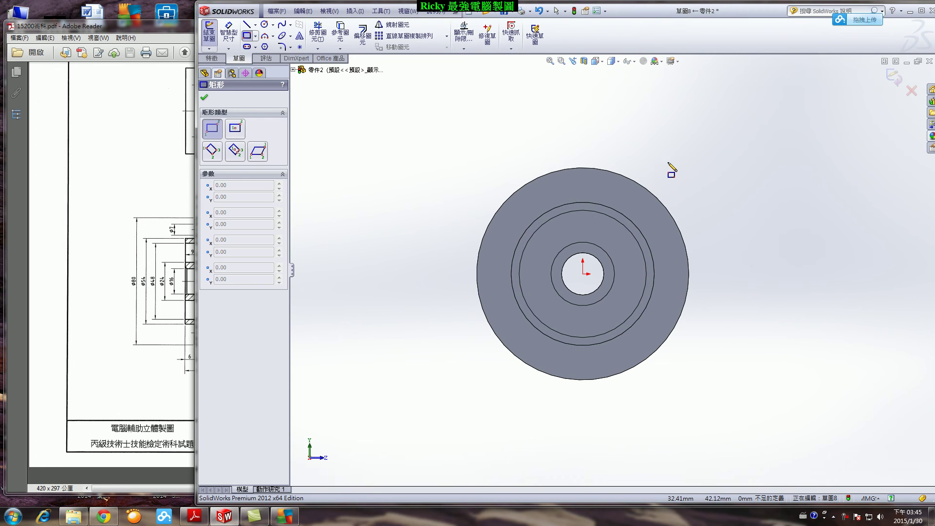
drag(656, 164, 659, 184)
key(Escape)
click(539, 11)
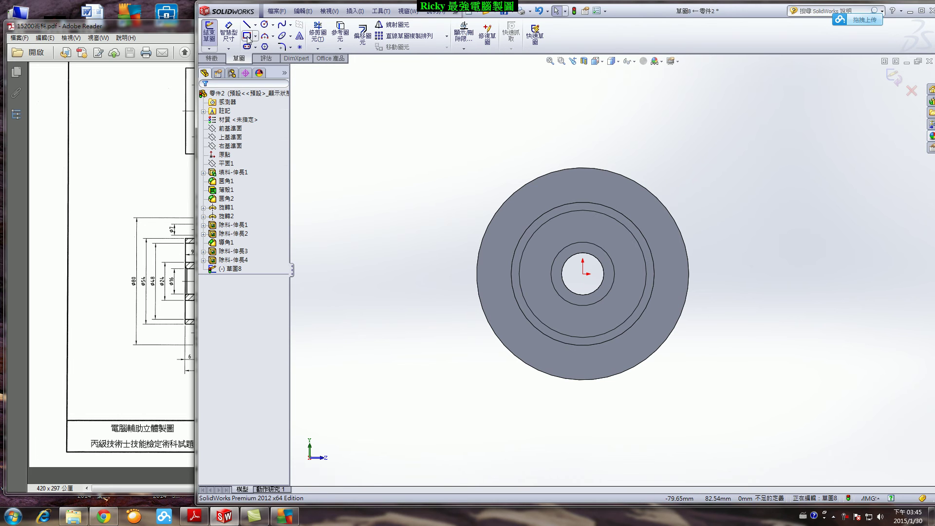
click(247, 36)
drag(641, 154, 737, 370)
key(Escape)
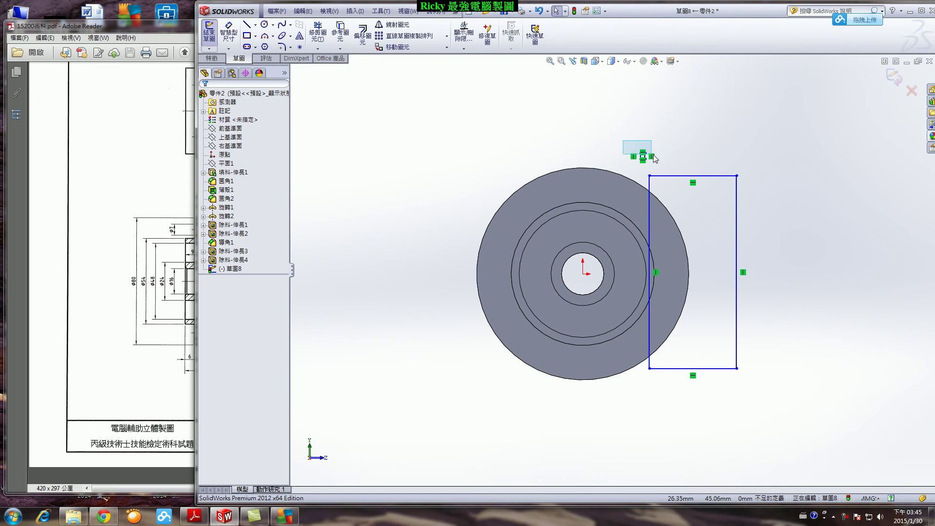
drag(661, 165, 663, 163)
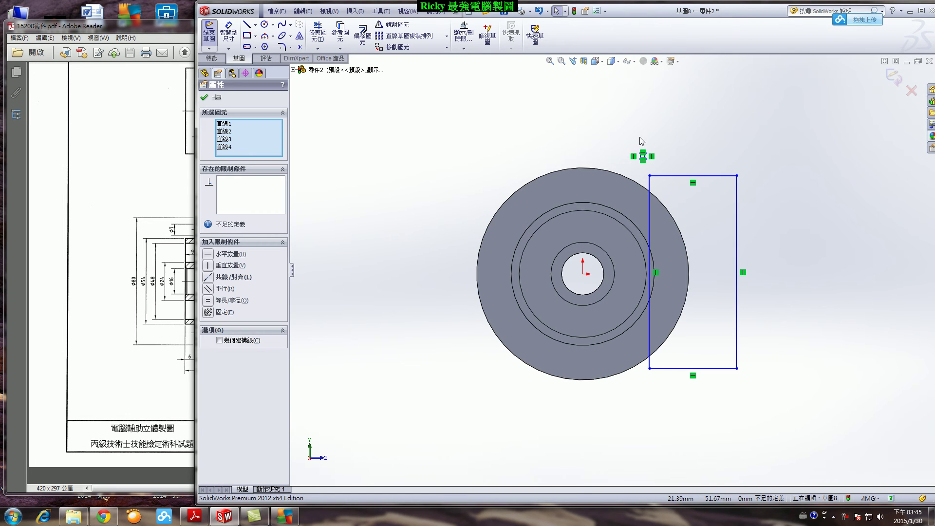
key(Delete)
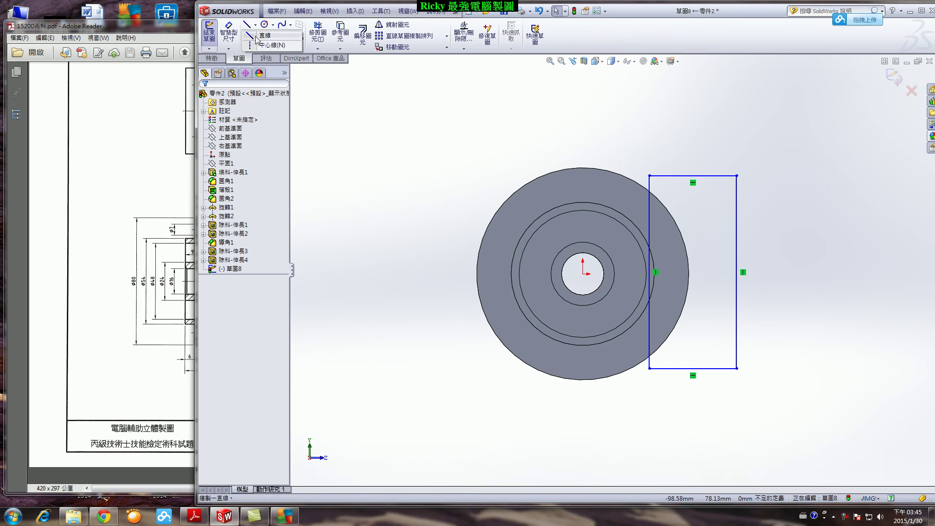
Draw a vertical centreline upward from the origin
click(247, 24)
click(583, 274)
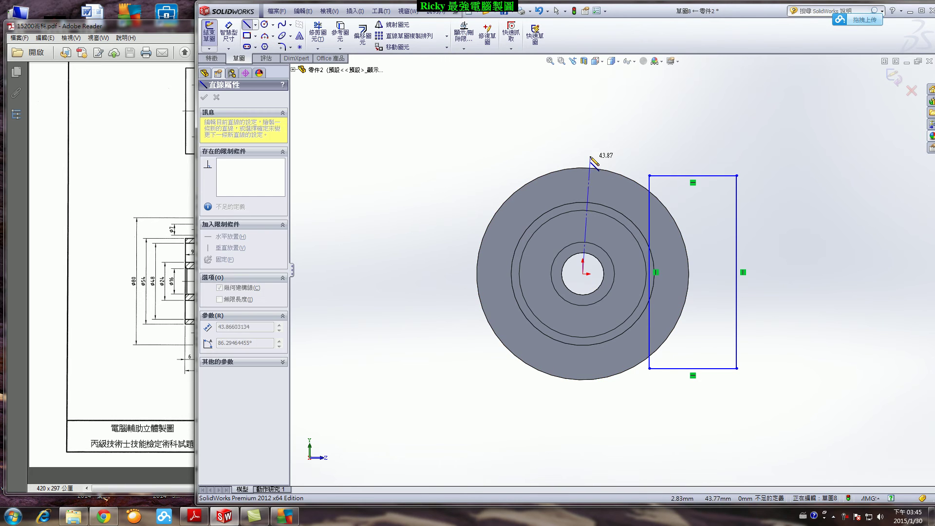
click(583, 145)
key(Escape)
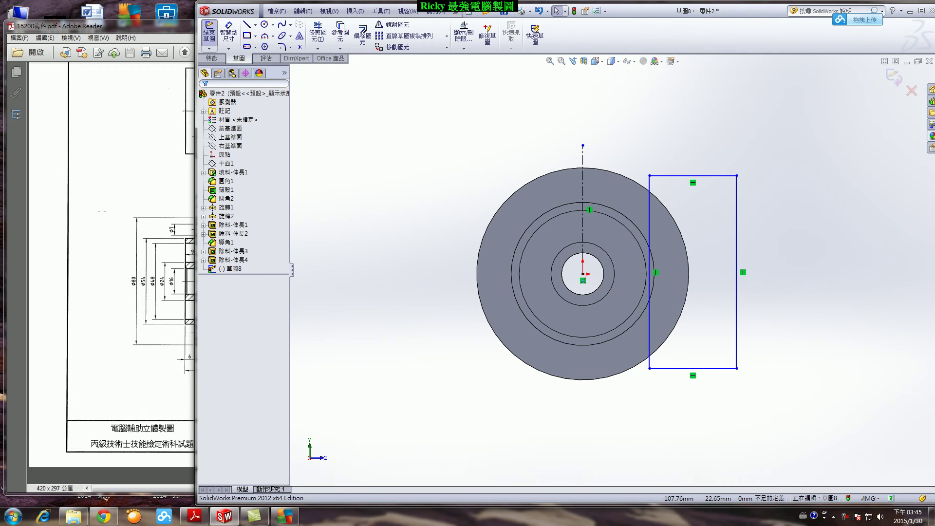
Check the drawing, then dimension centreline to rectangle's left edge as 58
key(alt+Tab)
scroll(397, 381, right, 3)
scroll(397, 381, right, 3)
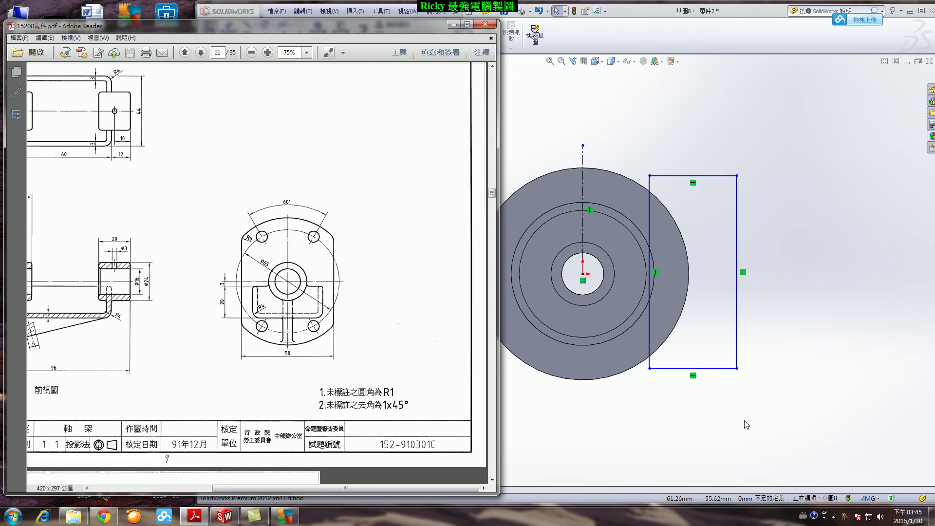
click(705, 443)
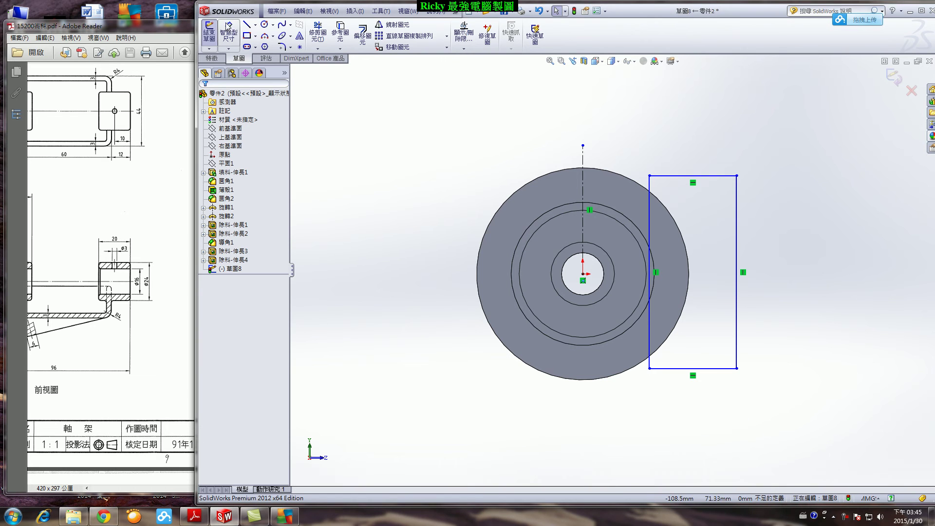
click(228, 26)
click(582, 161)
click(649, 195)
click(565, 127)
text(58)
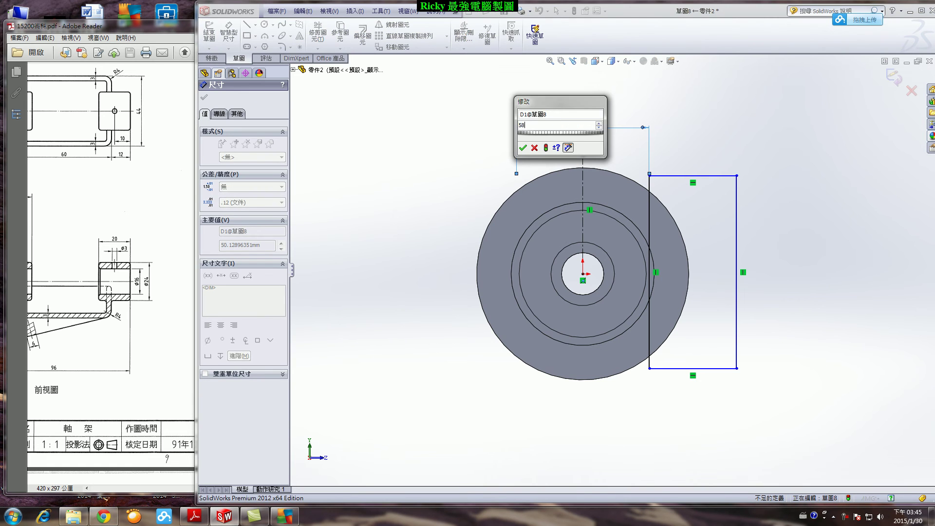
key(Return)
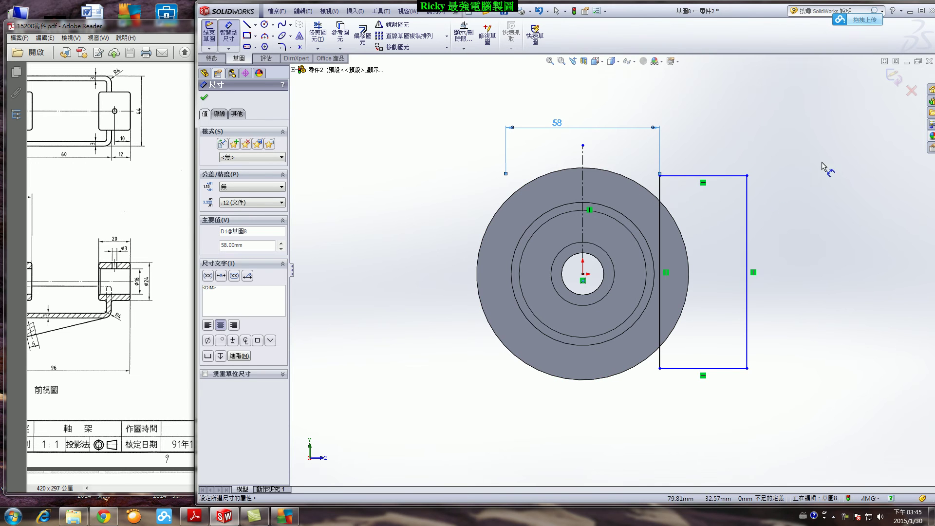
Extrude-cut the rectangle sketch Up To Next to trim one flange side flat
click(891, 79)
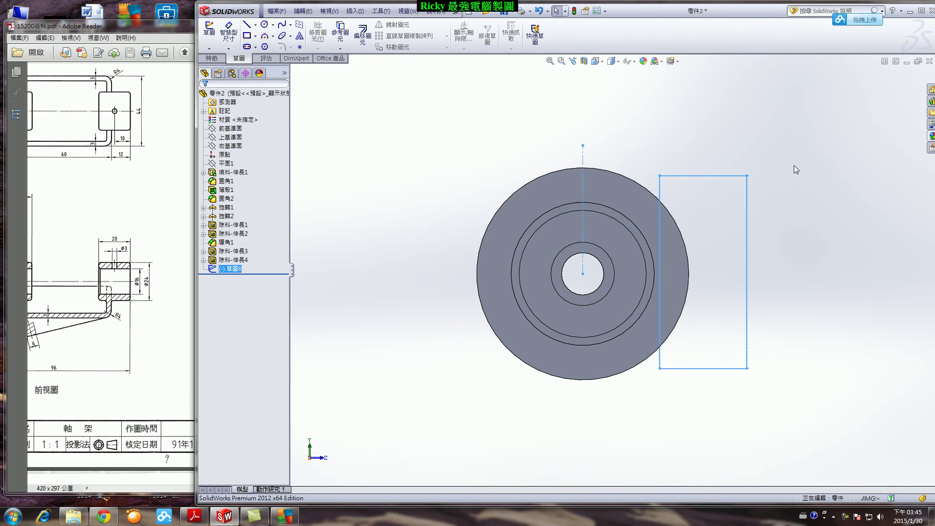
click(213, 58)
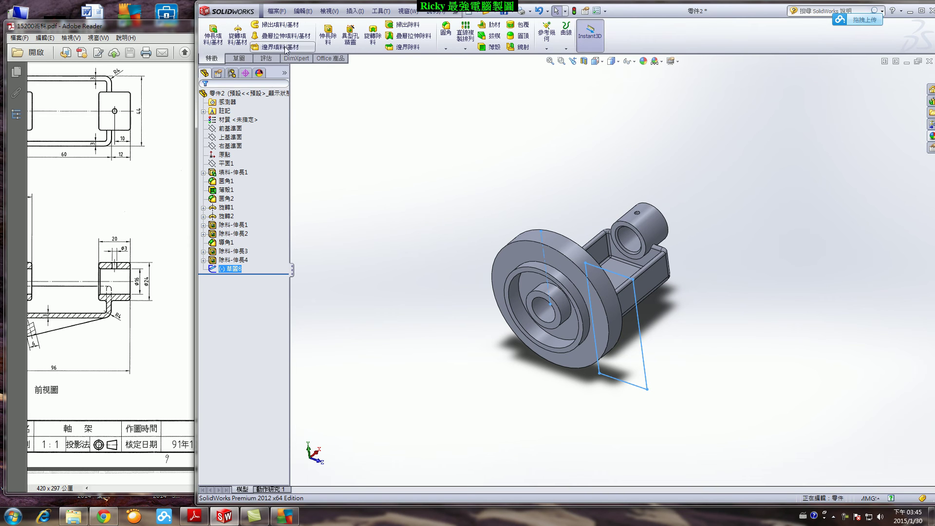
click(327, 34)
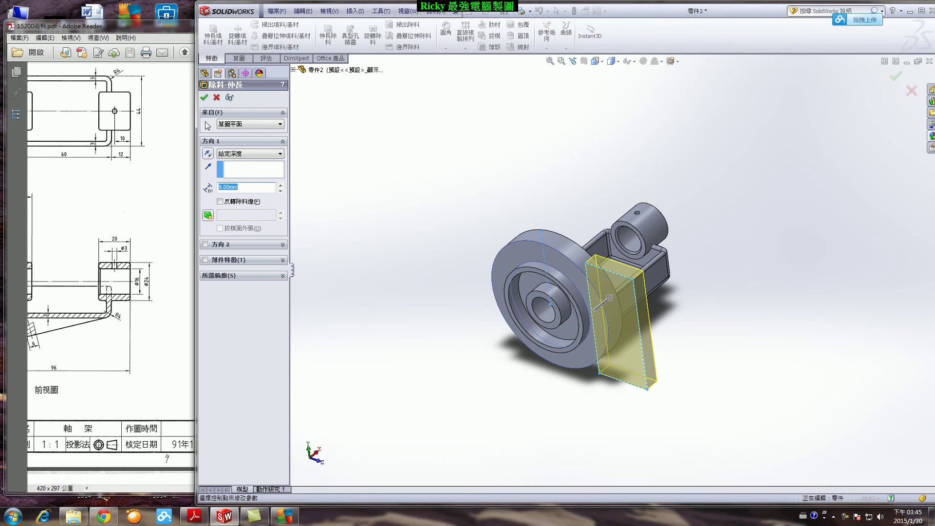
click(281, 154)
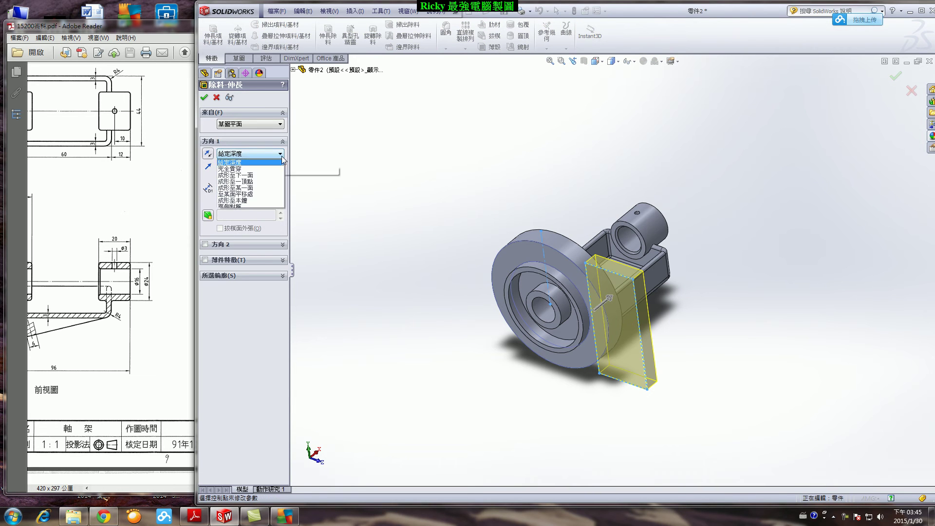
click(263, 181)
click(205, 99)
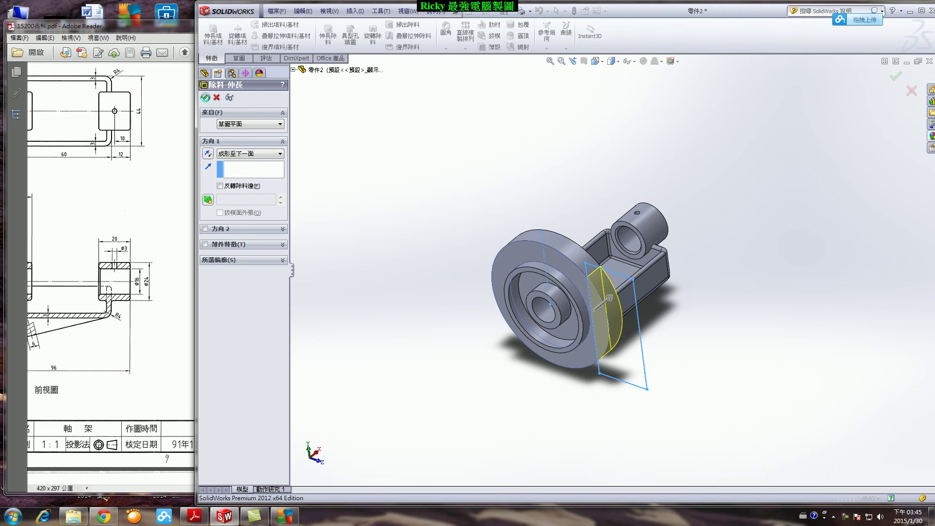
scroll(680, 385, down, 2)
scroll(689, 376, up, 1)
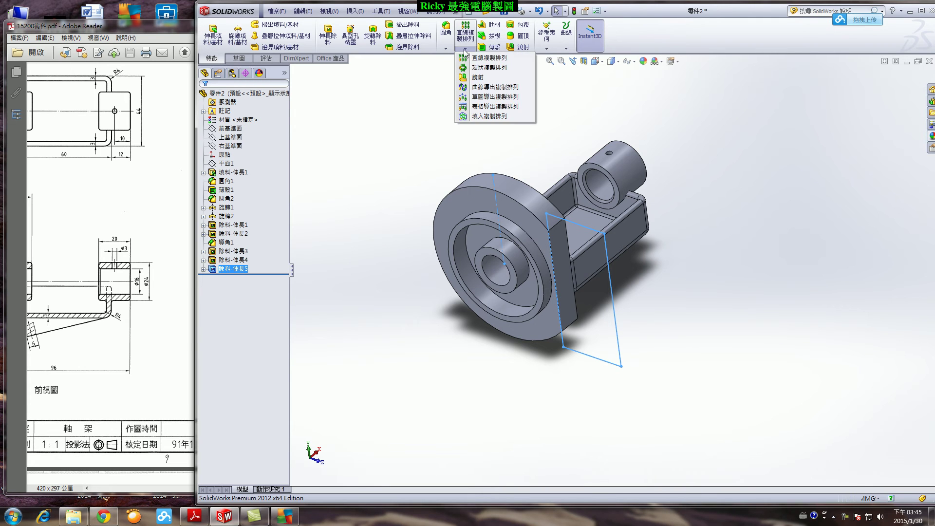
Mirror the cut about the Front Plane to flatten the other side
click(517, 48)
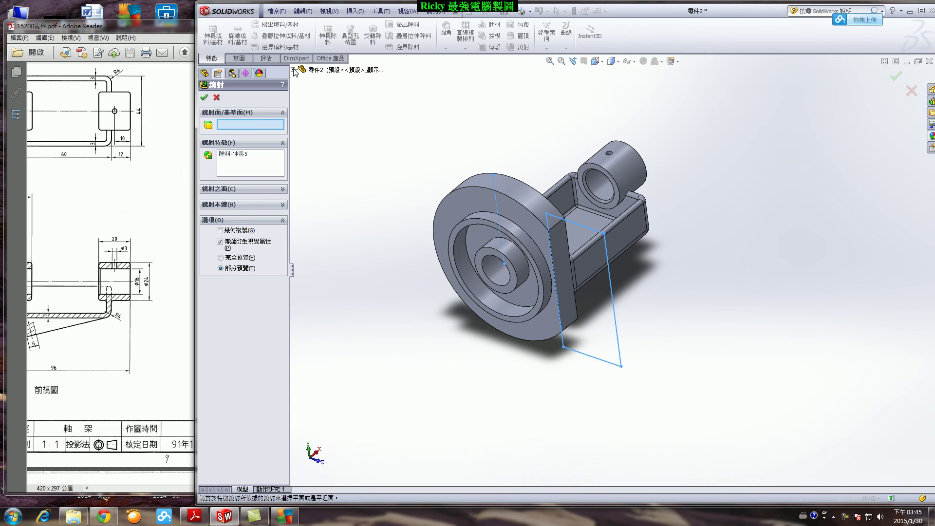
click(293, 69)
click(326, 106)
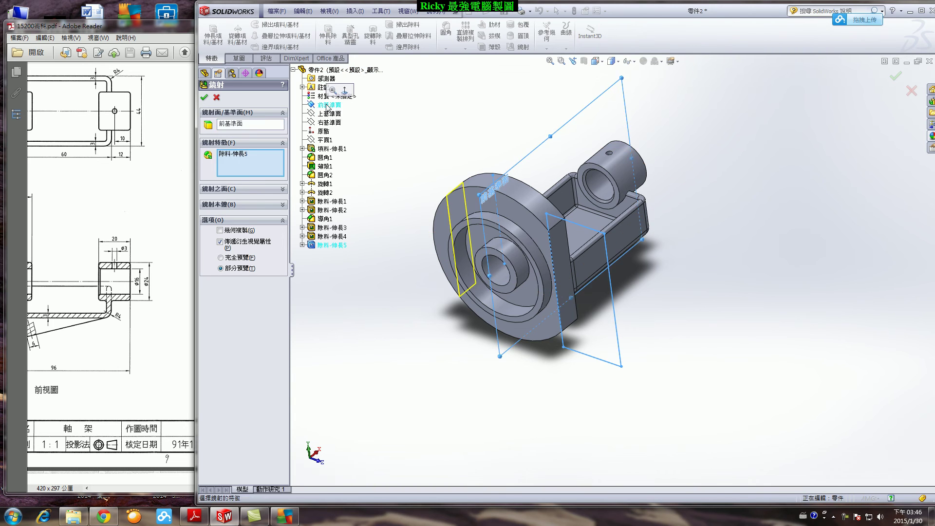
click(204, 98)
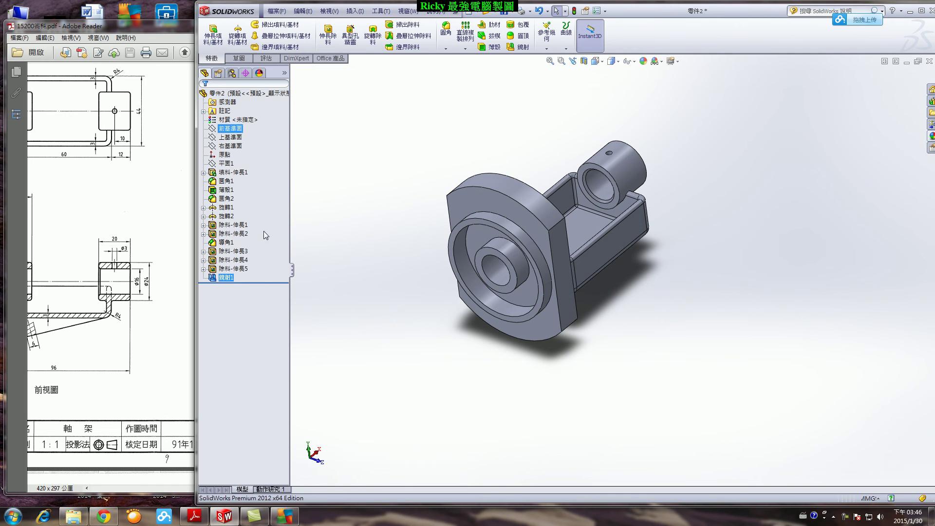
middle_drag(568, 381, 537, 396)
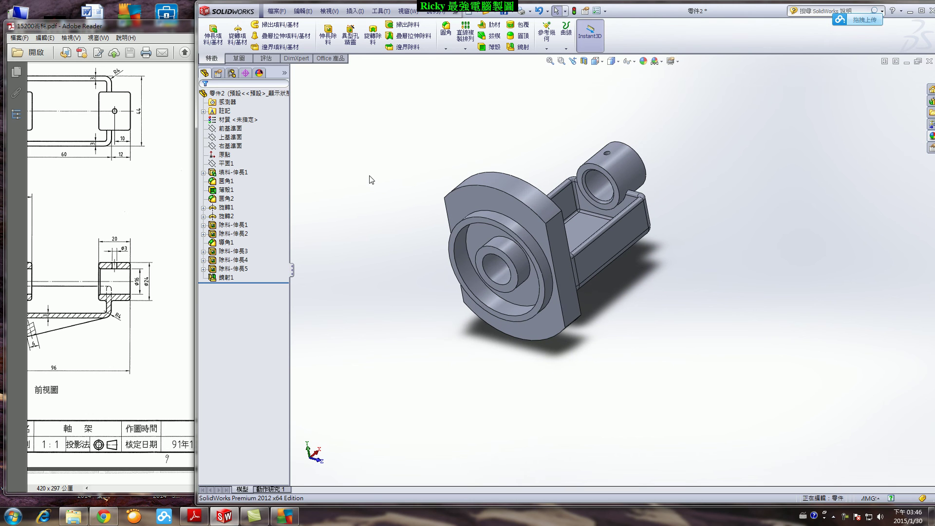
Start a sketch on the flange face and add an infinite horizontal centreline through the origin
click(239, 58)
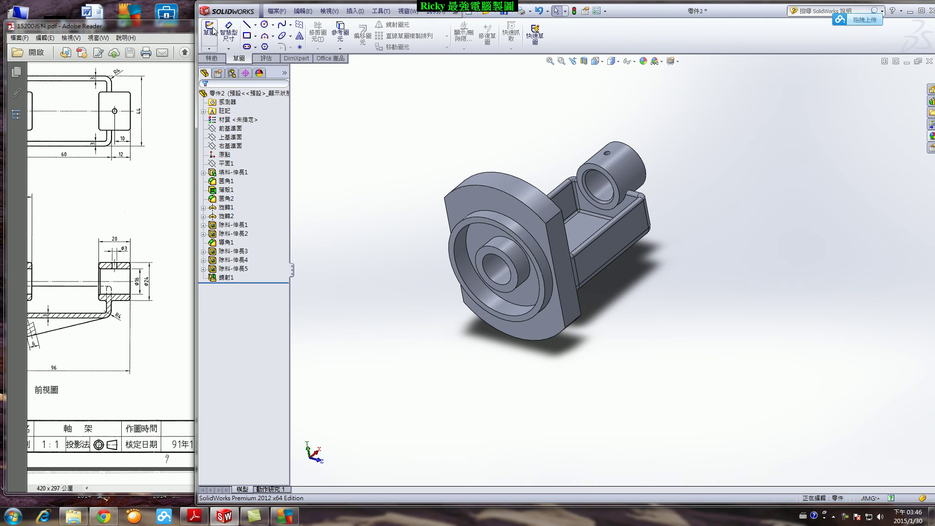
click(210, 30)
click(477, 196)
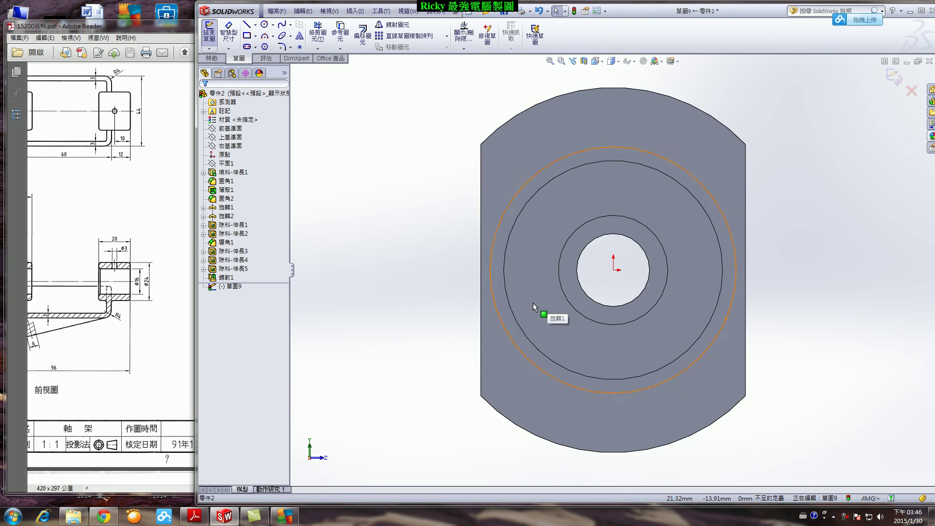
scroll(790, 267, down, 1)
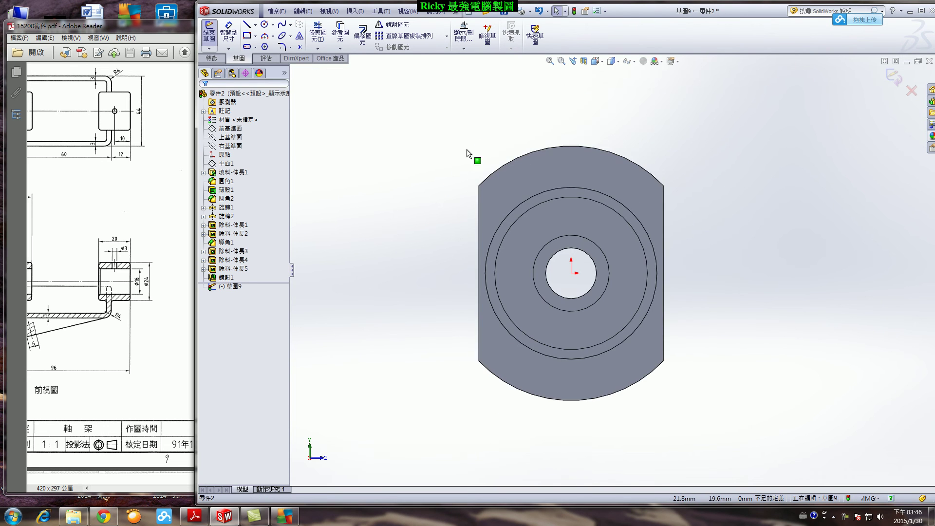
click(256, 25)
click(265, 44)
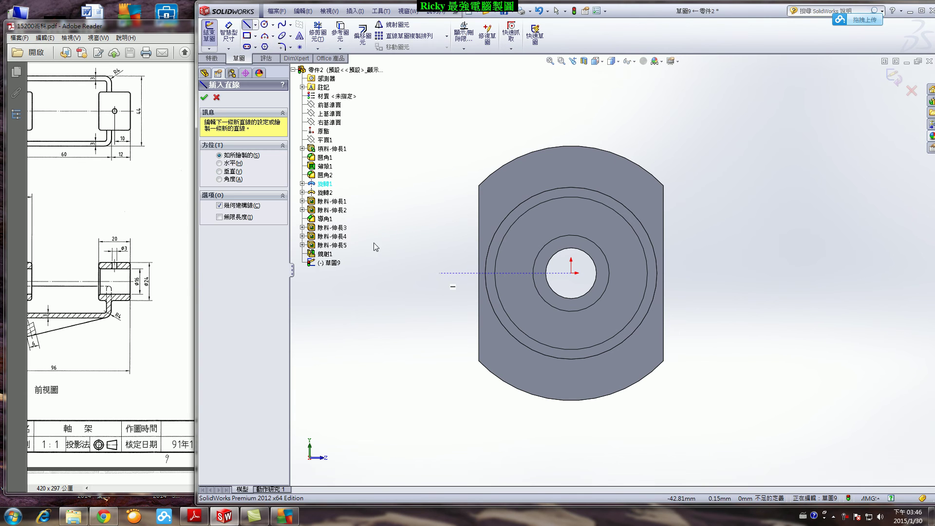
click(222, 163)
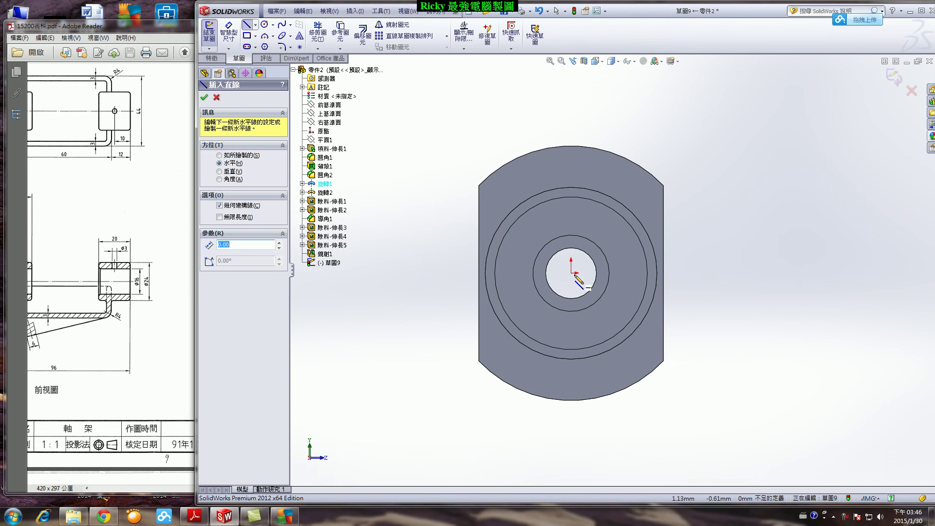
click(223, 218)
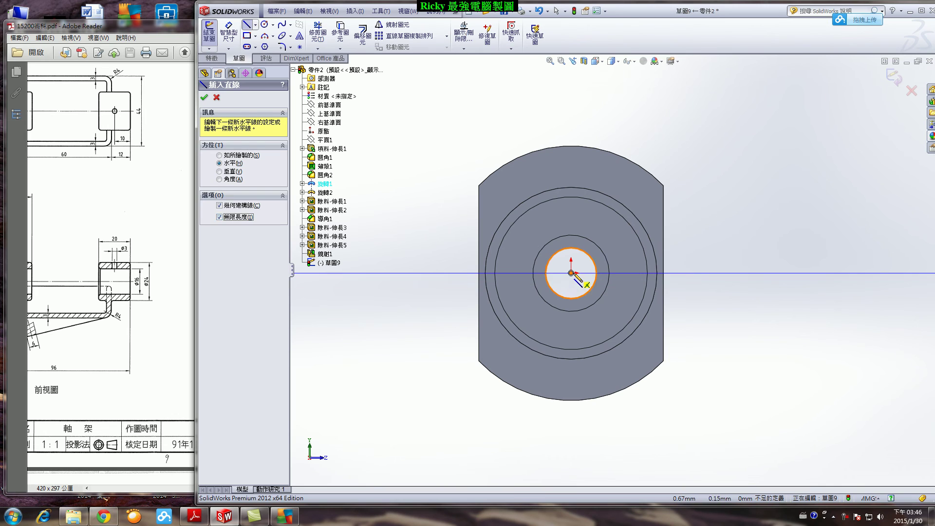
click(571, 273)
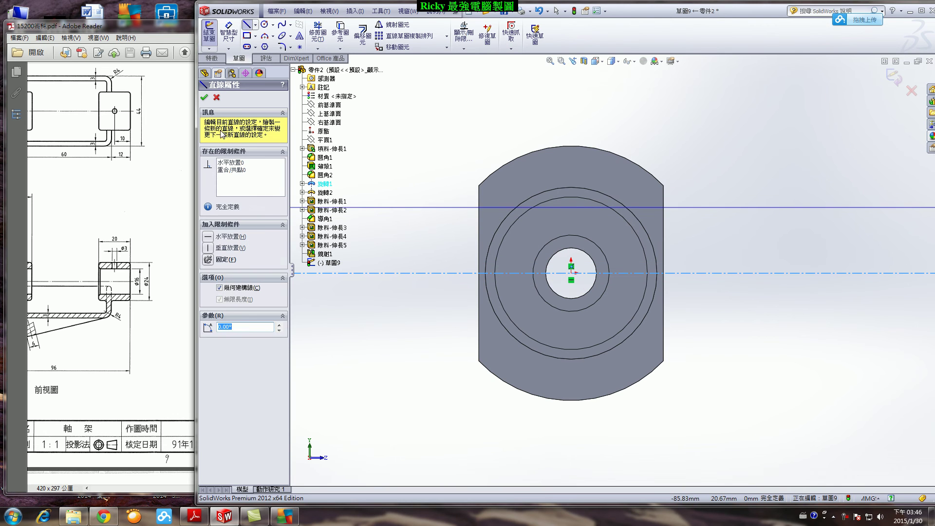
click(206, 97)
Add an infinite vertical centreline through the origin
click(220, 171)
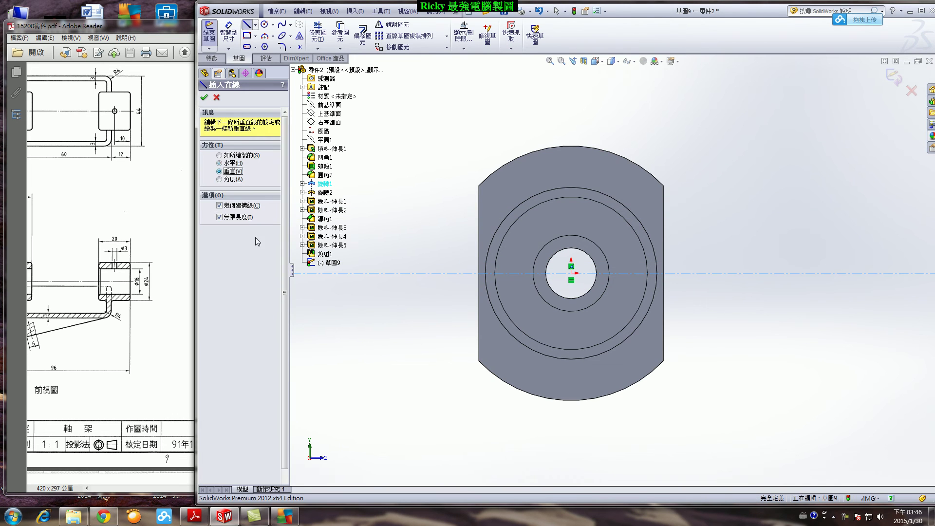
click(571, 273)
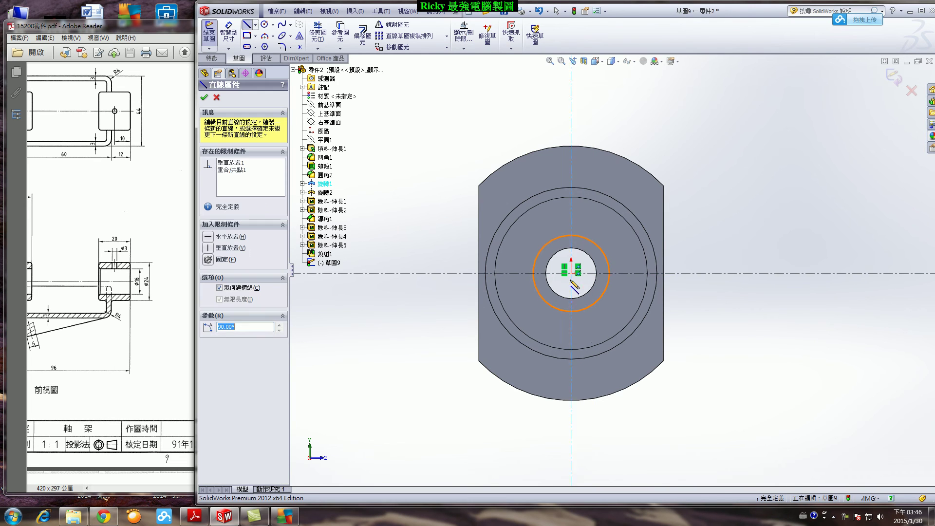
click(205, 97)
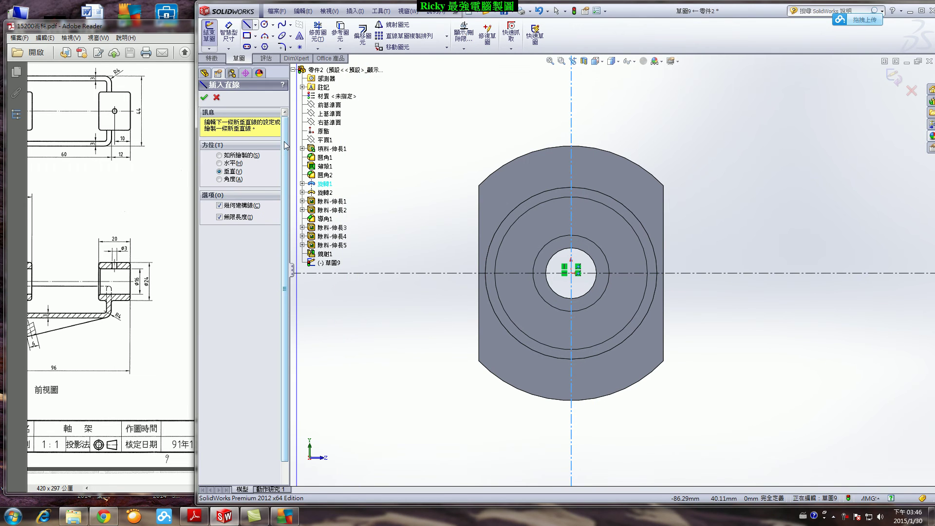
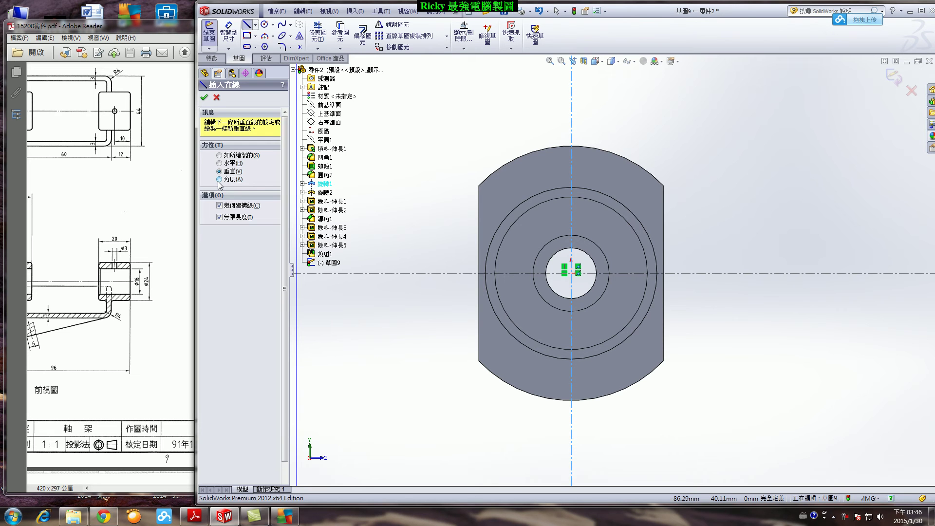
Draw a construction circle centred on the origin around the centre bore
key(Escape)
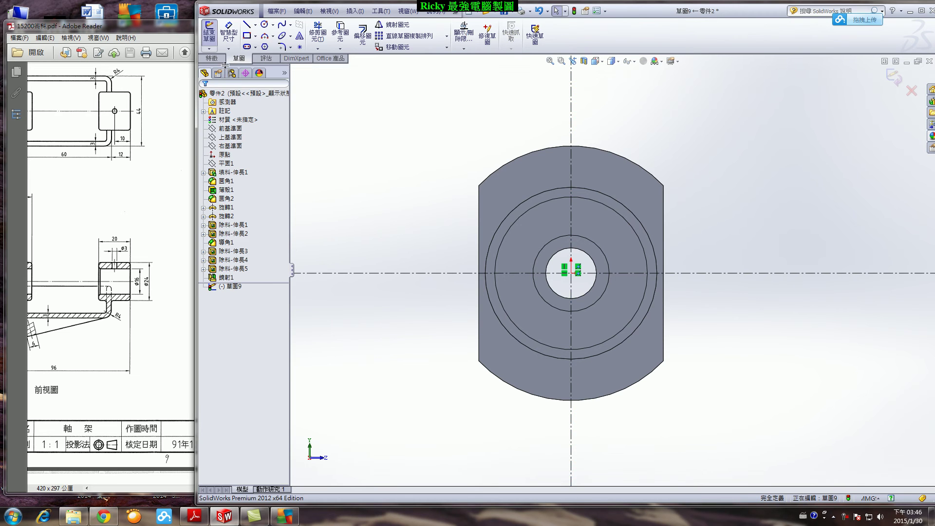
click(264, 24)
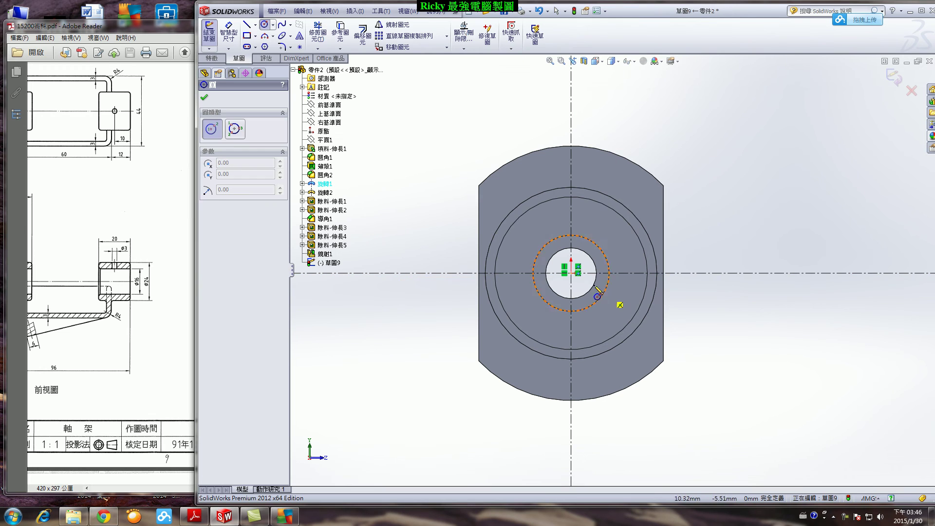
click(570, 273)
click(629, 373)
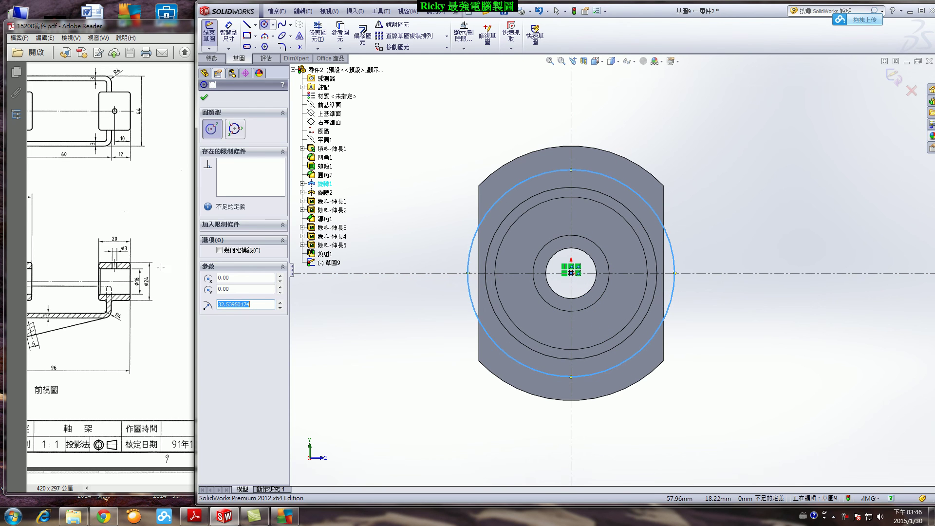
click(220, 250)
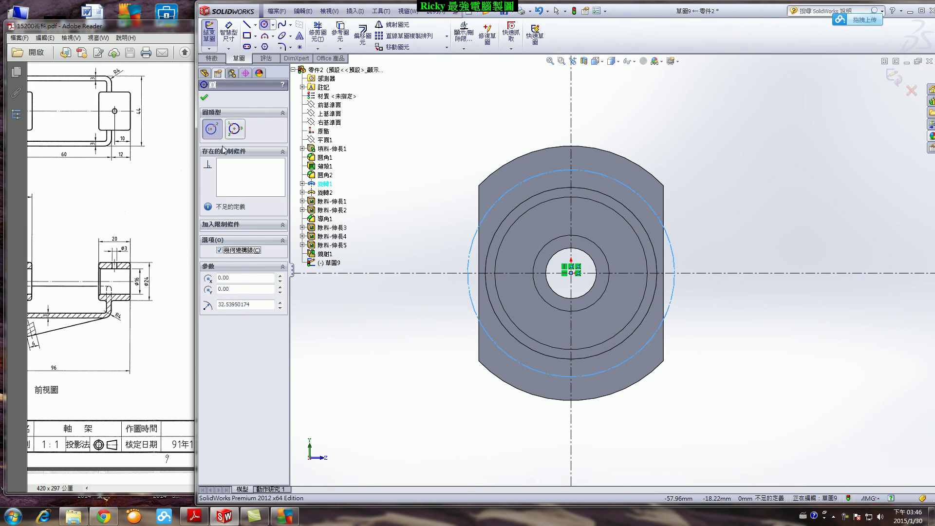
click(204, 100)
Draw a small circle on the construction circle at upper right and dimension it Ø7
click(265, 24)
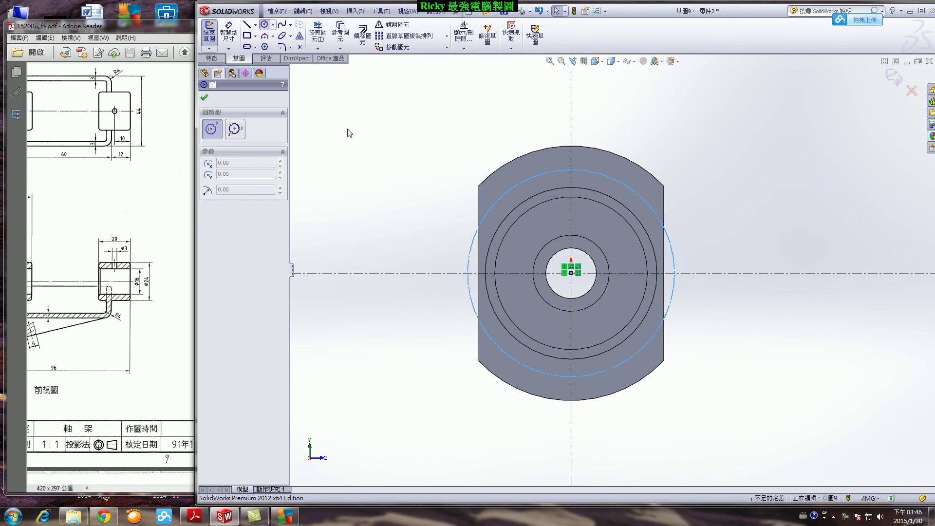
click(625, 185)
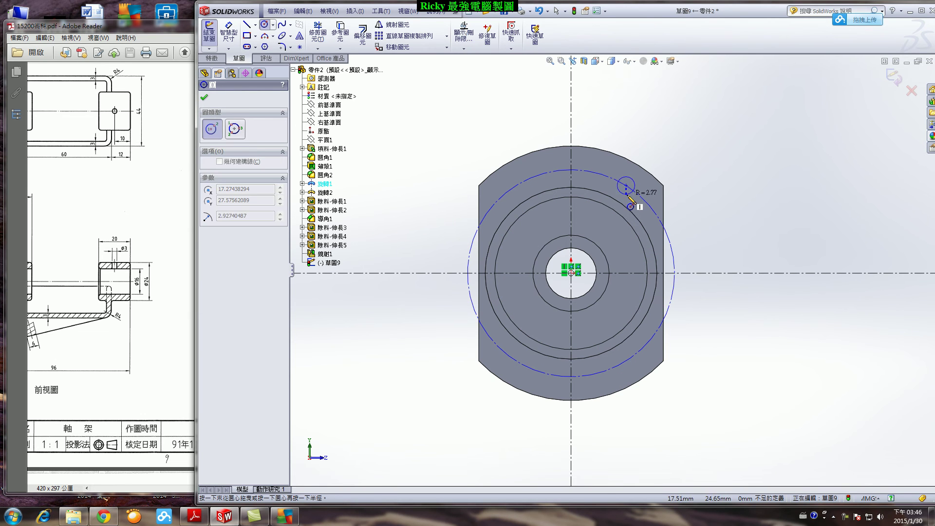
click(233, 37)
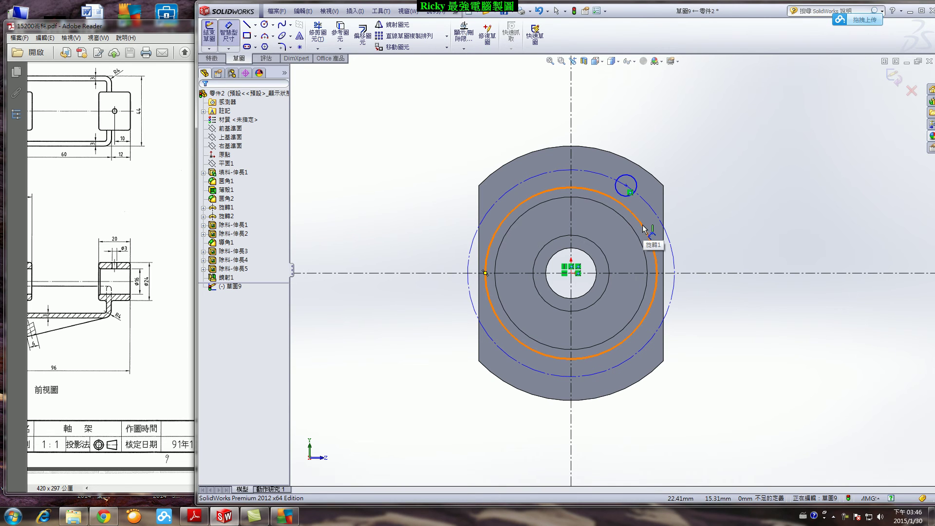
click(633, 178)
click(671, 158)
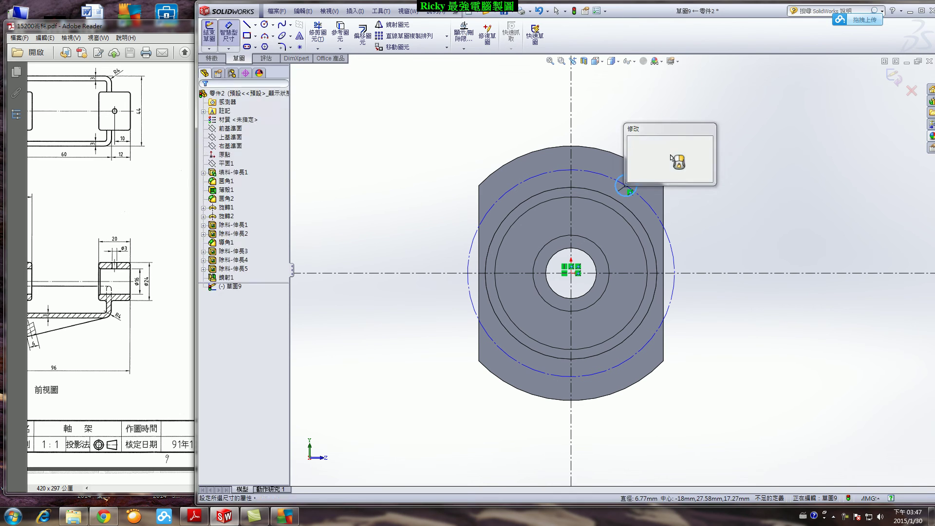
text(7)
key(Return)
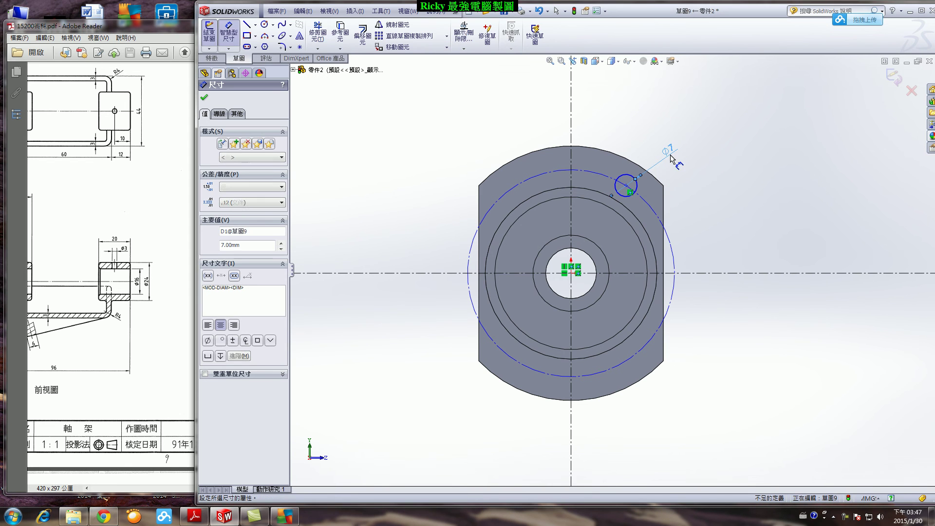
click(205, 98)
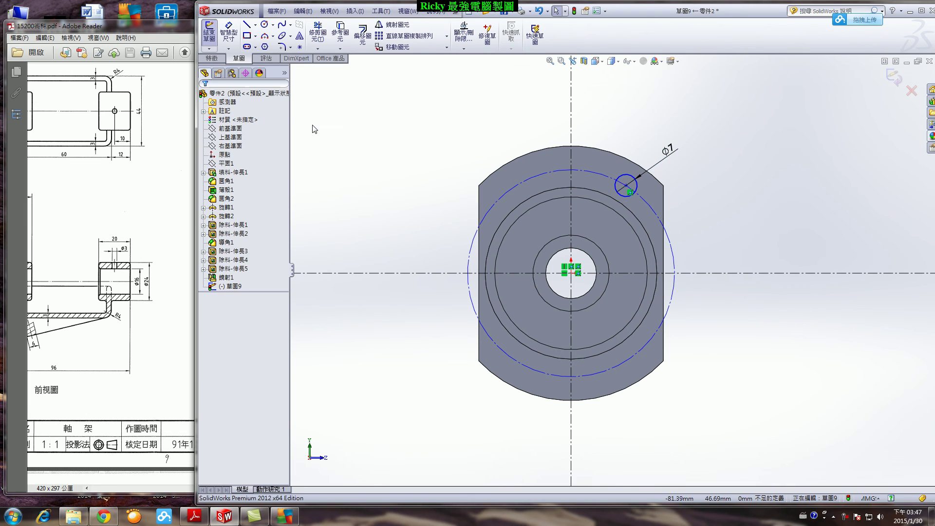
Mirror the Ø7 circle across the vertical centreline to the upper left
click(390, 25)
click(631, 196)
click(265, 224)
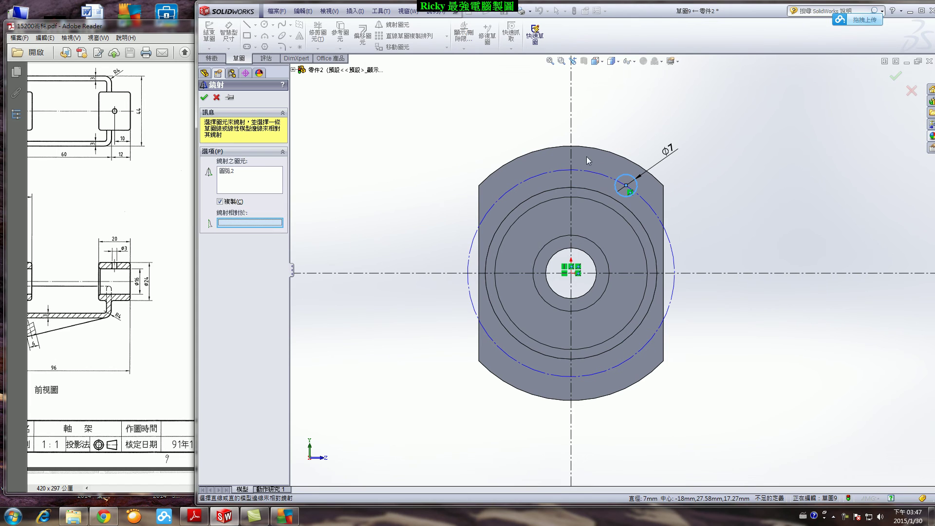
click(571, 163)
click(204, 98)
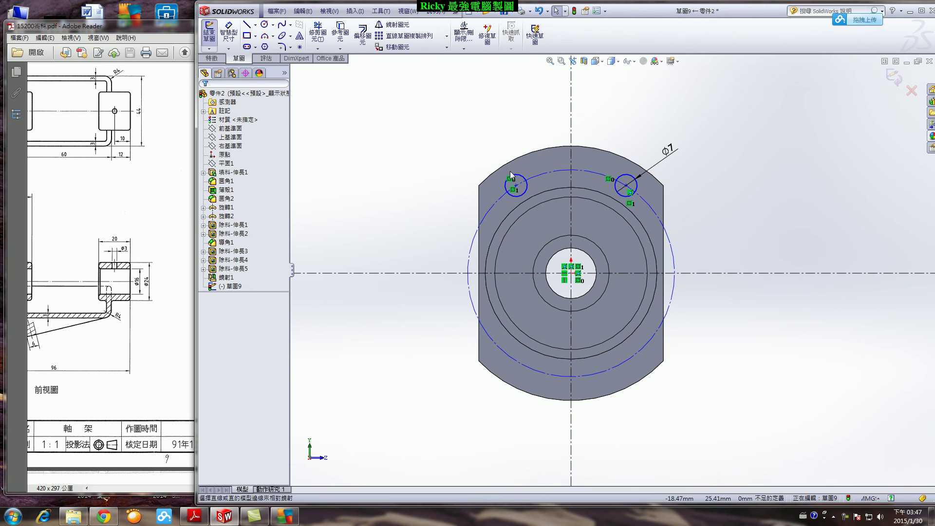
Mirror both upper circles across the horizontal centreline to create the lower pair
click(385, 24)
click(511, 195)
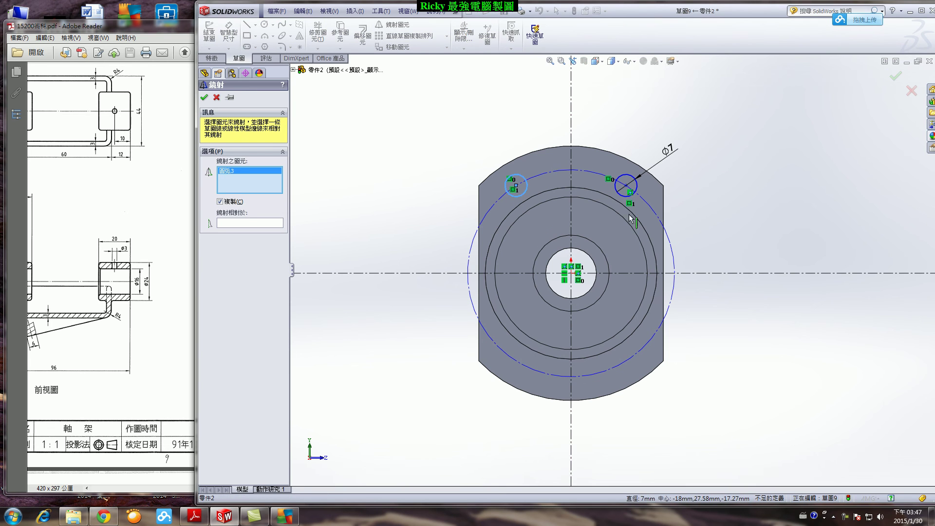
click(618, 181)
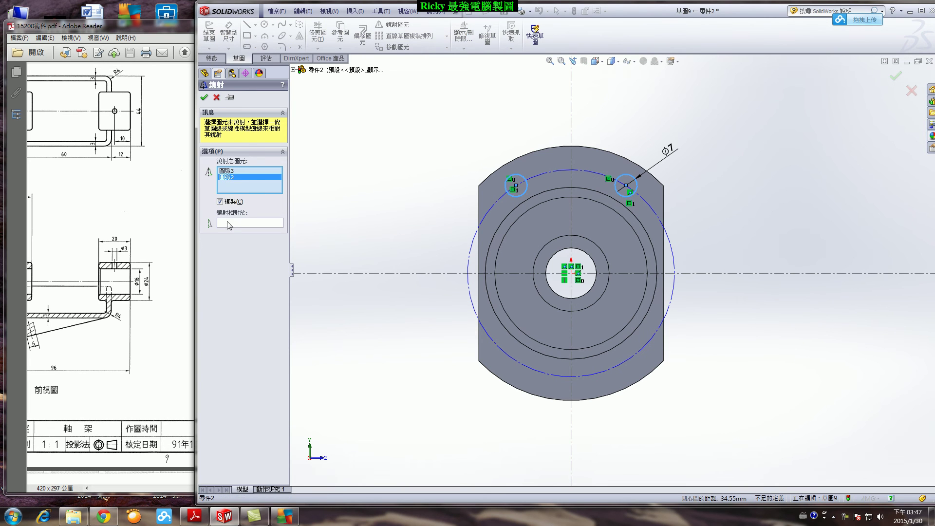
click(228, 223)
click(420, 273)
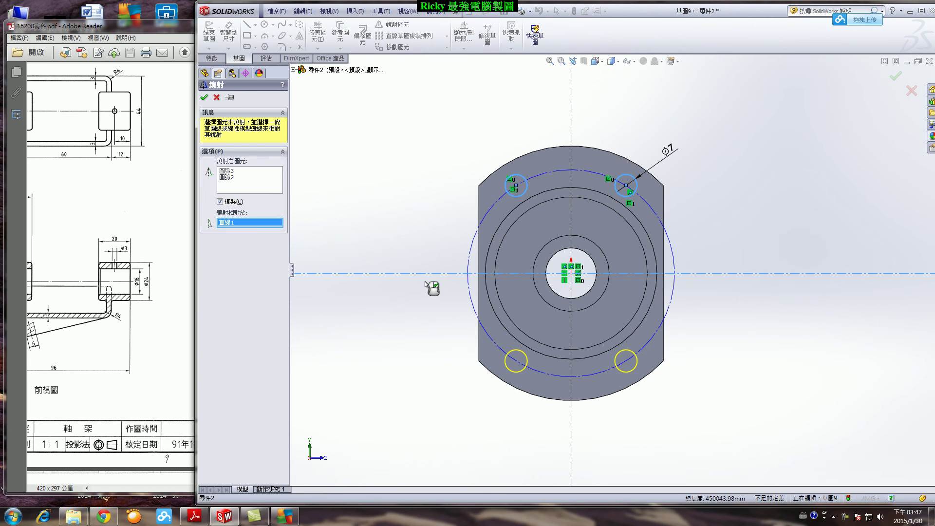
click(205, 97)
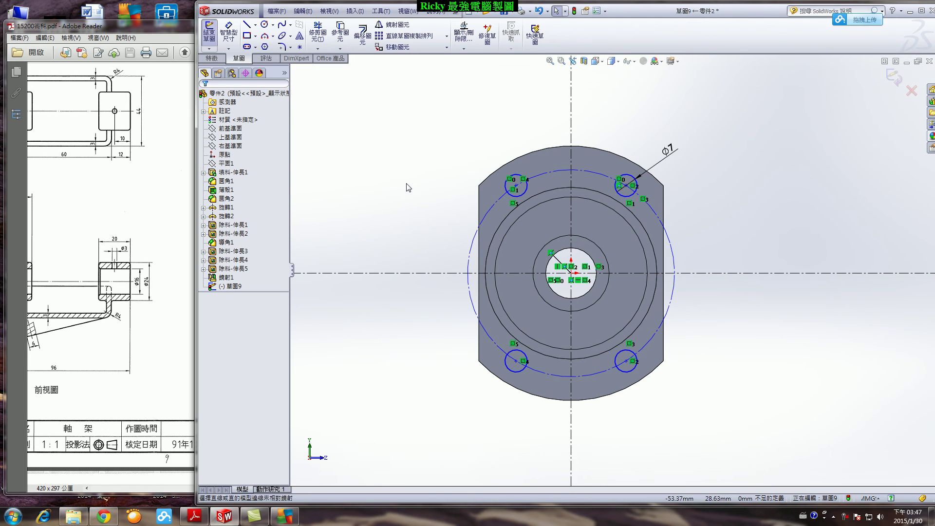
Dimension the angle between the two upper hole centres as 60°
click(229, 33)
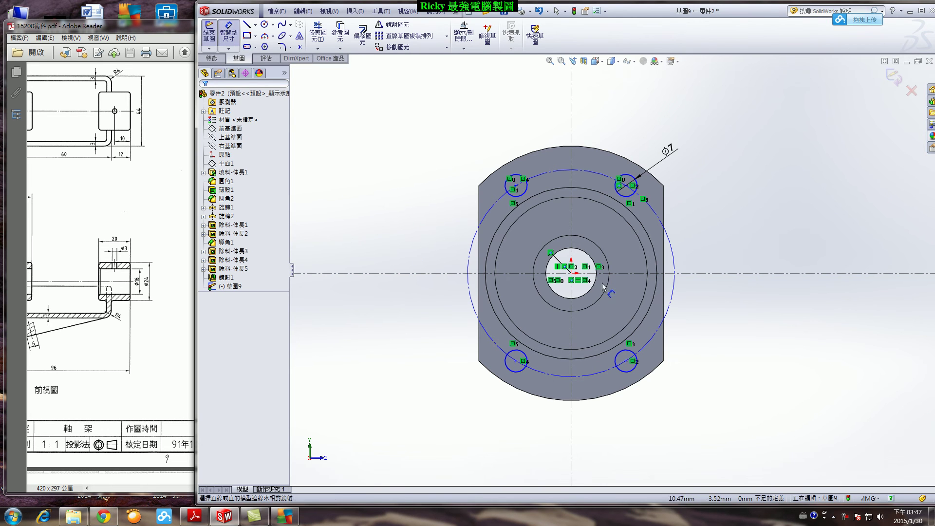
click(572, 274)
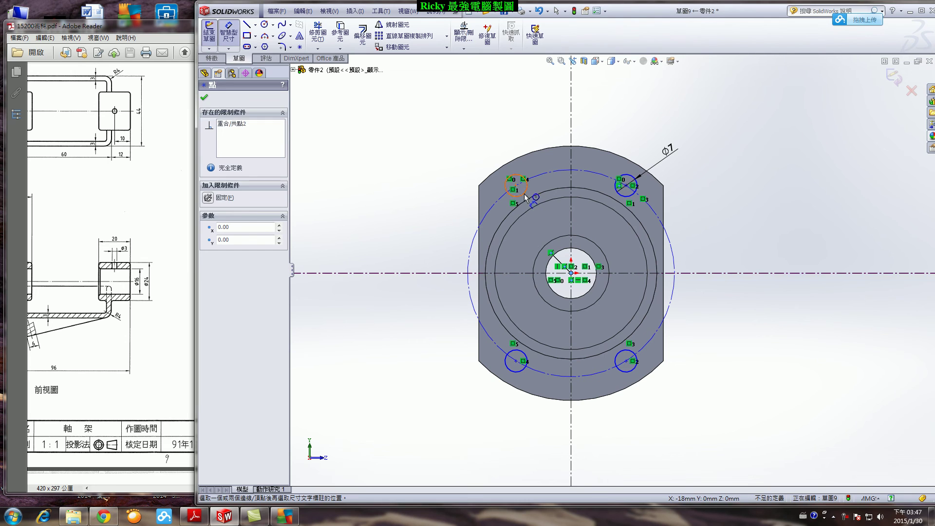
click(516, 186)
click(626, 186)
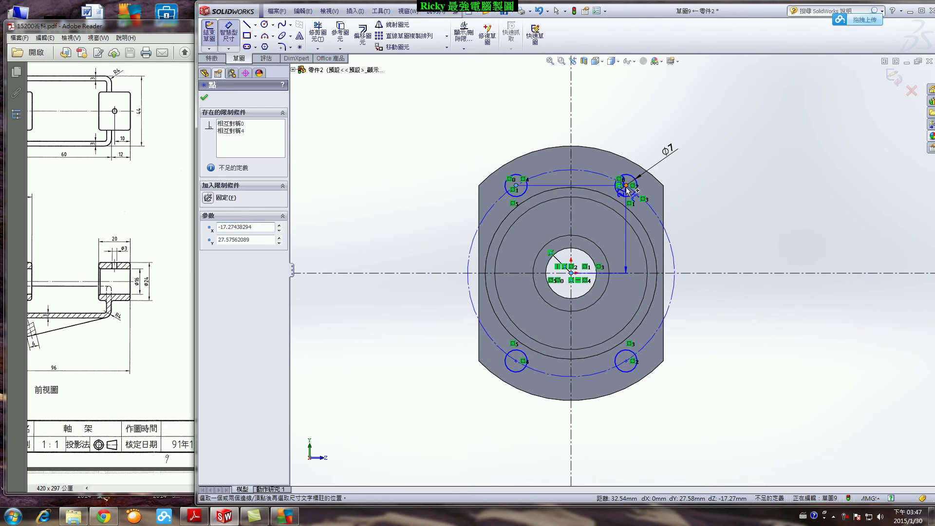
click(582, 117)
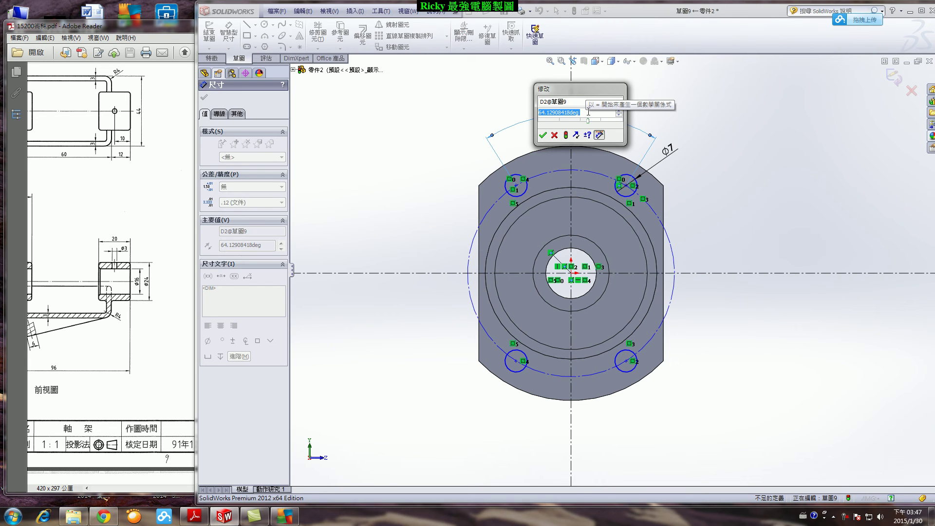
text(0)
key(Return)
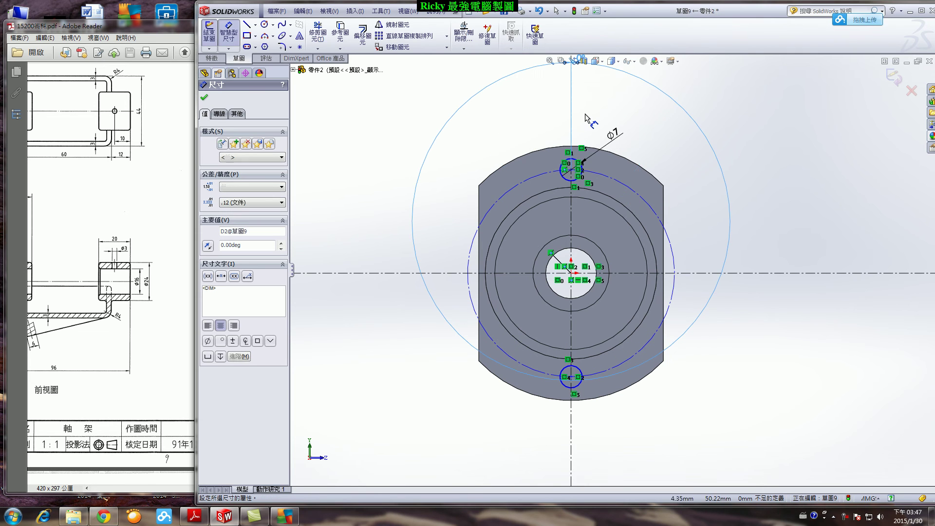
scroll(596, 129, up, 2)
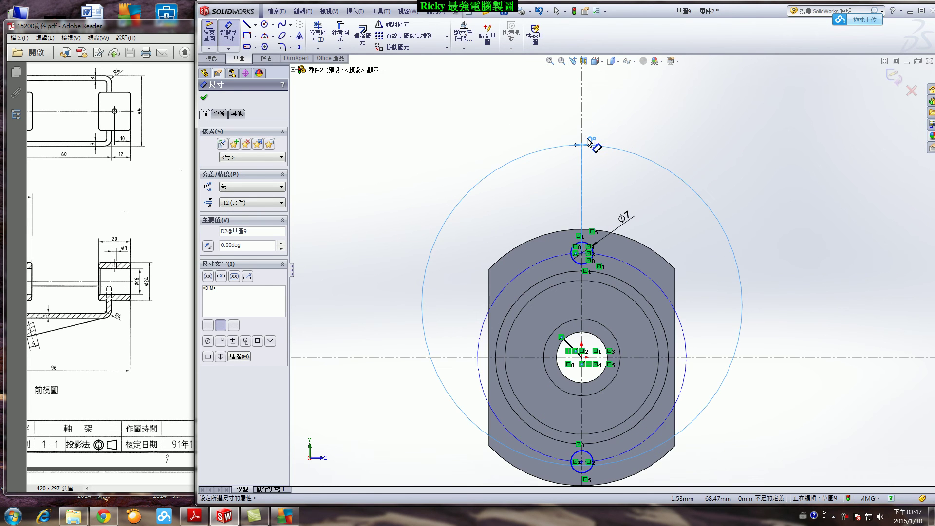
double_click(593, 141)
text(60)
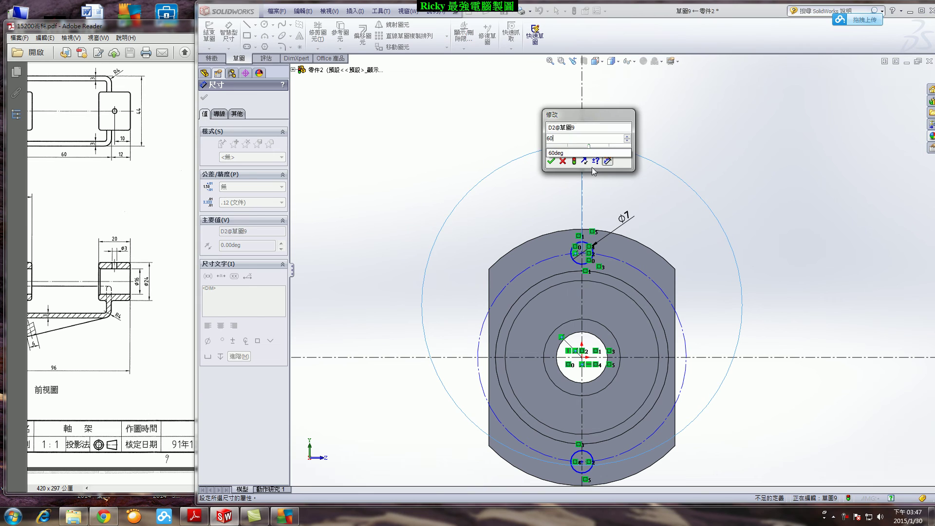
key(Return)
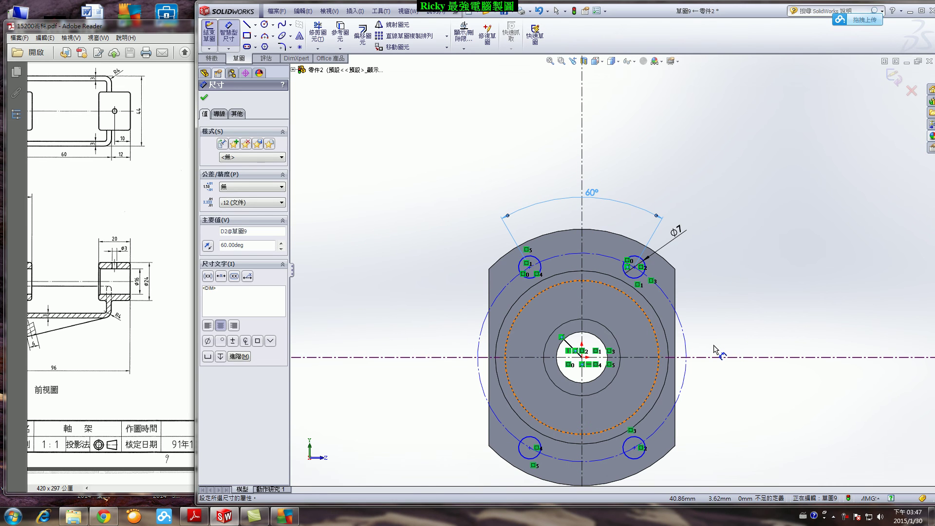
key(Escape)
Dimension the construction circle Ø65 and exit the sketch
click(228, 34)
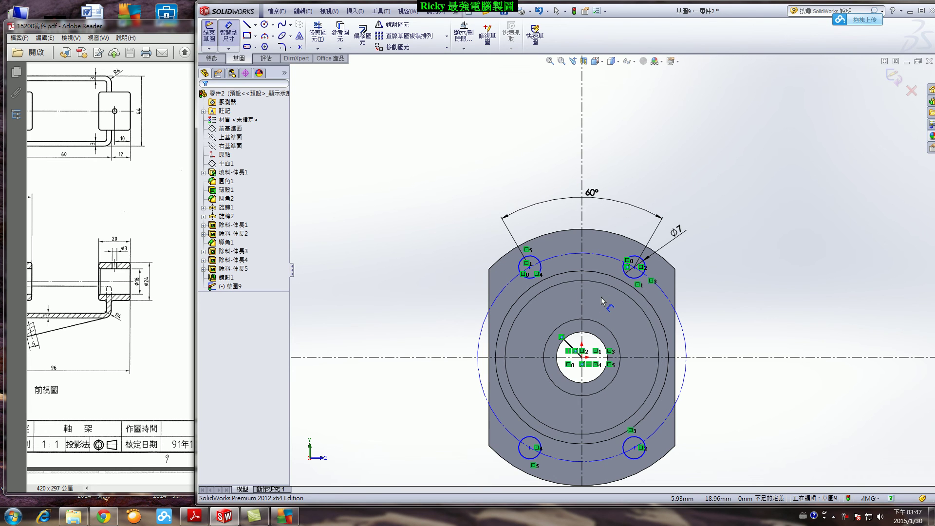
click(683, 332)
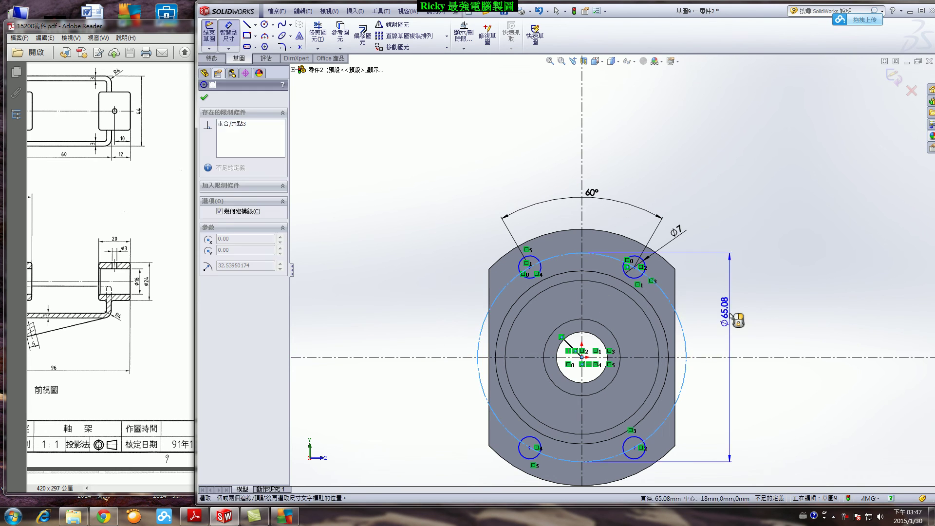
click(731, 314)
text(65)
key(Return)
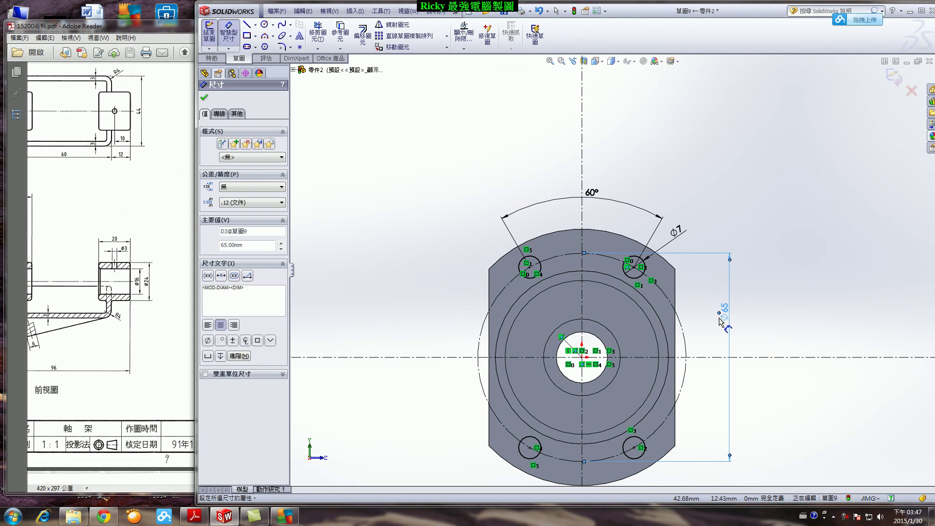
click(894, 78)
mouse_move(802, 221)
middle_down()
mouse_move(729, 201)
mouse_move(674, 239)
middle_up()
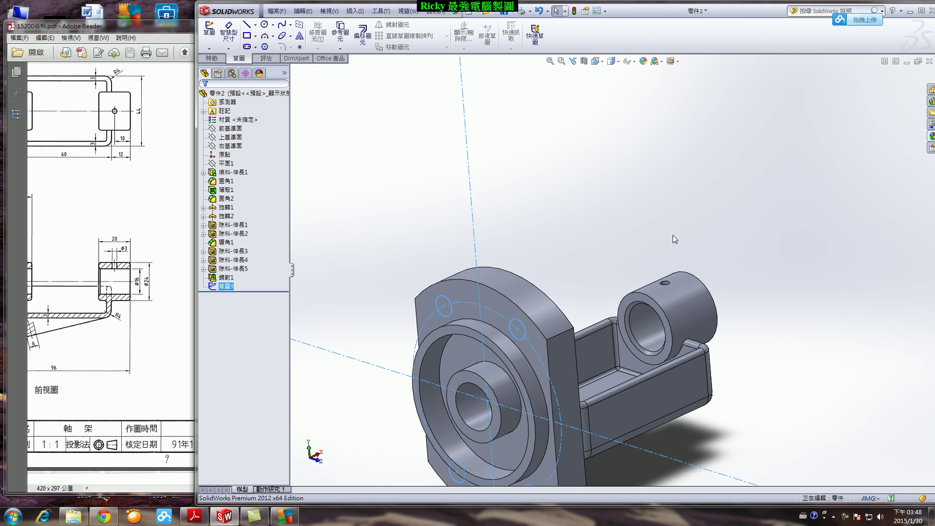
Extrude-cut the hole circles Up To Next to make the four Ø7 flange holes
click(212, 58)
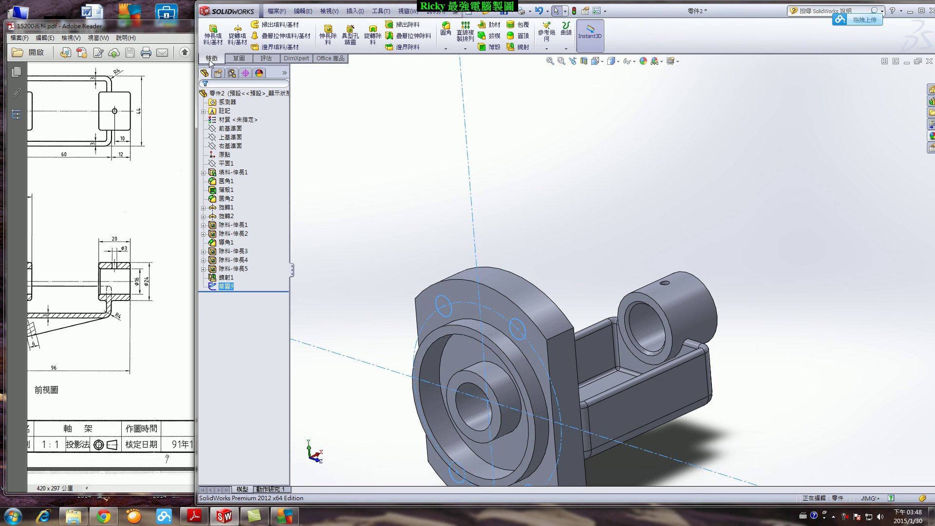
click(330, 38)
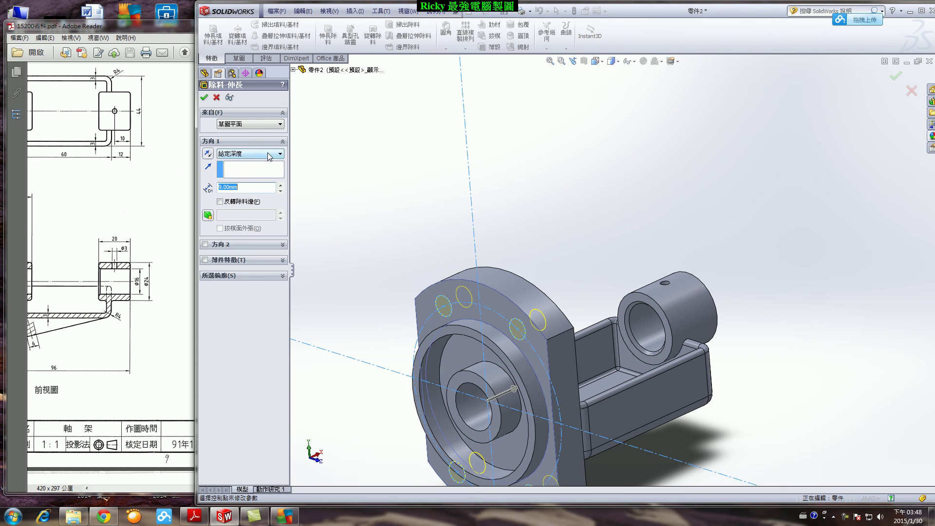
click(269, 154)
click(246, 178)
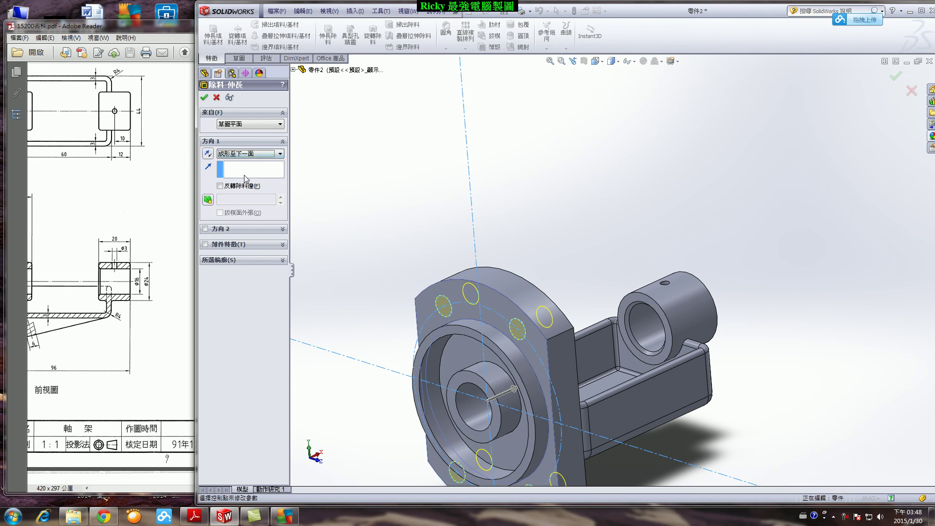
click(204, 97)
middle_drag(548, 209, 648, 440)
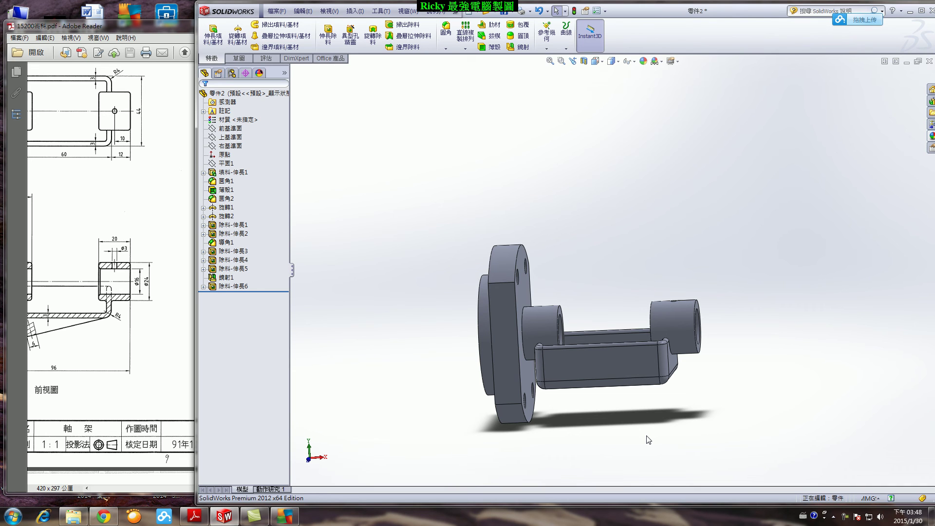
Start a new sketch on the Front Plane and view it head-on
scroll(421, 263, up, 1)
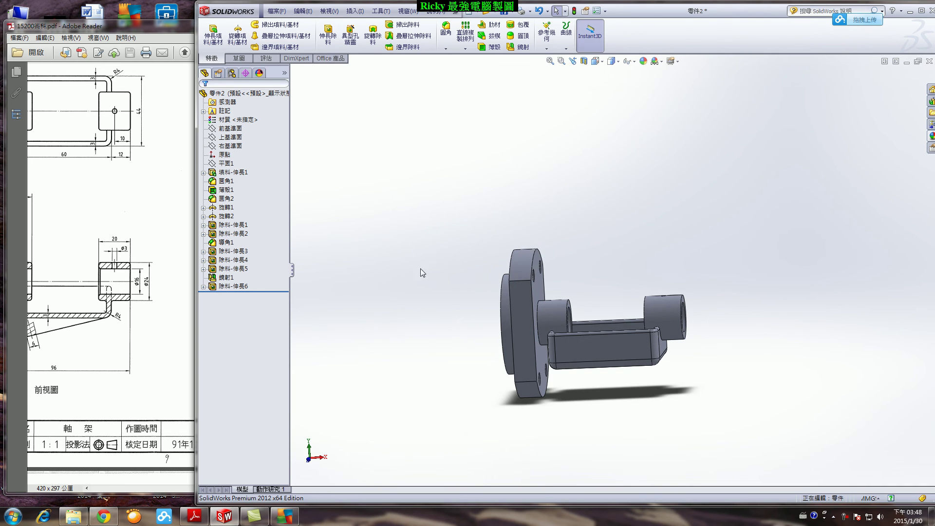
middle_drag(404, 232, 388, 229)
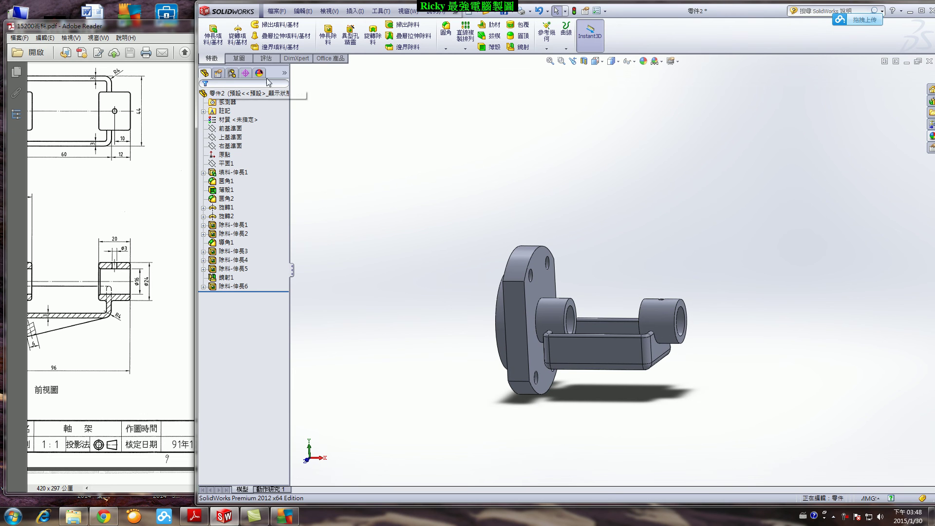
click(237, 59)
click(209, 30)
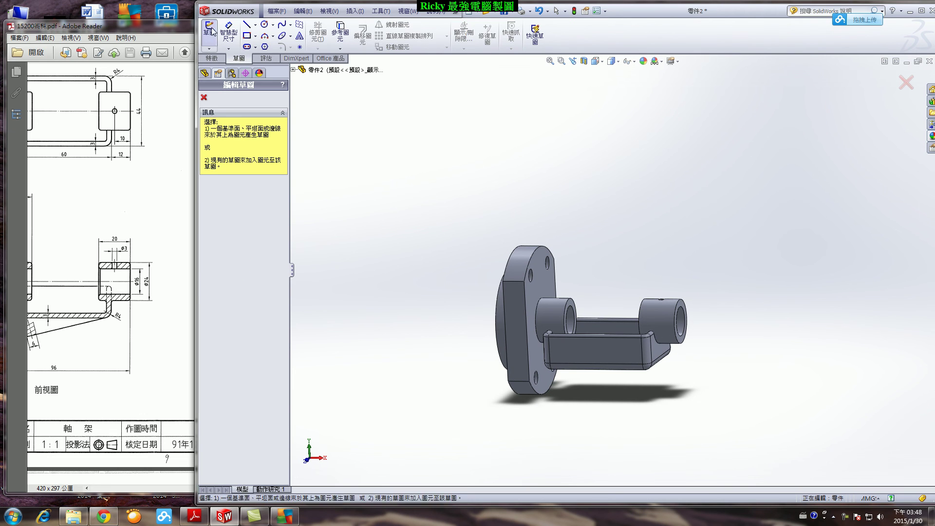
click(293, 69)
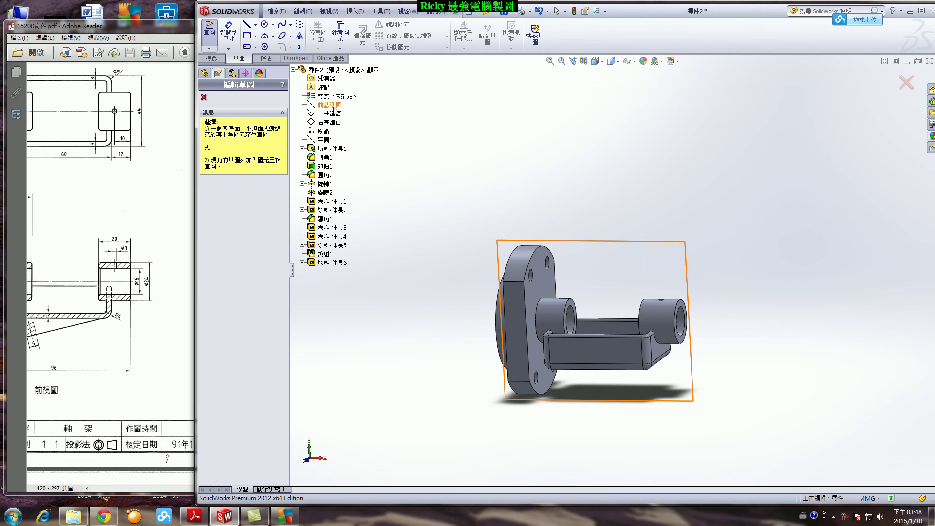
click(368, 146)
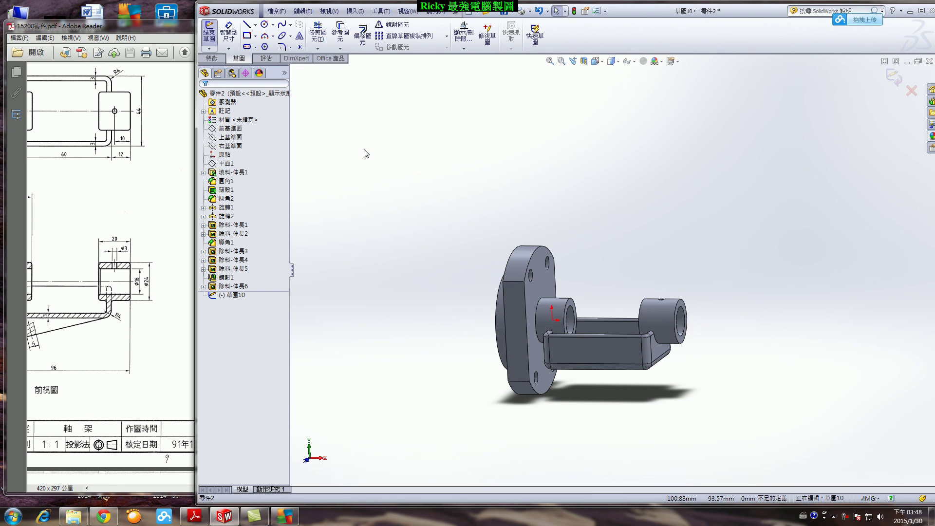
key(ctrl+8)
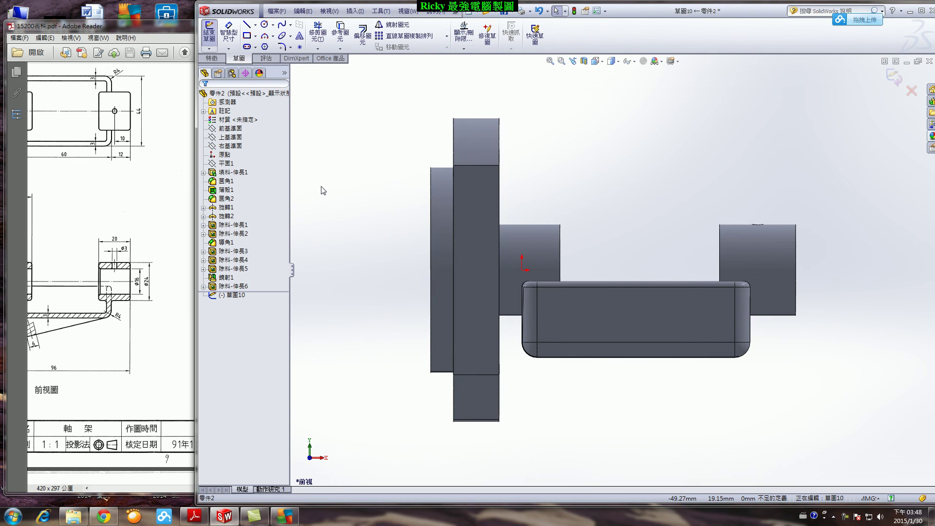
Draw a diagonal line from the bar's rounded corner down to the lower block's edge
click(247, 24)
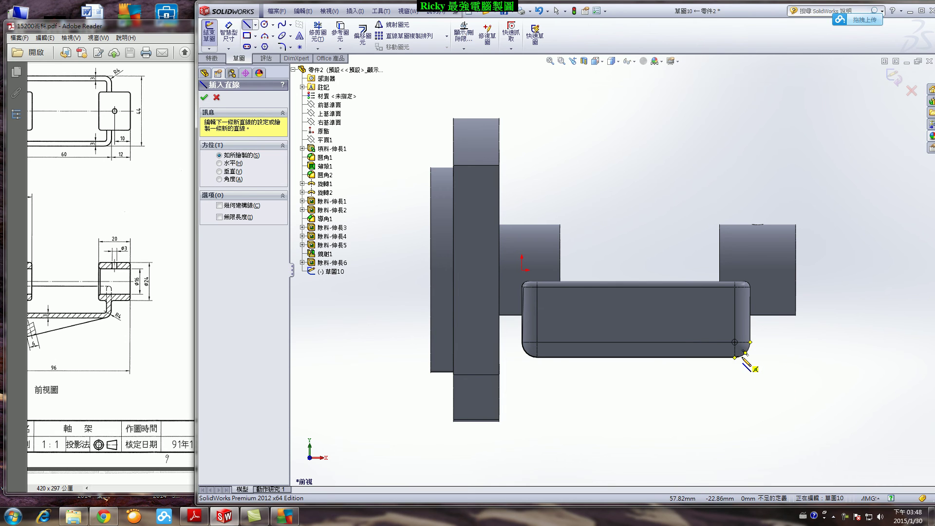
click(744, 355)
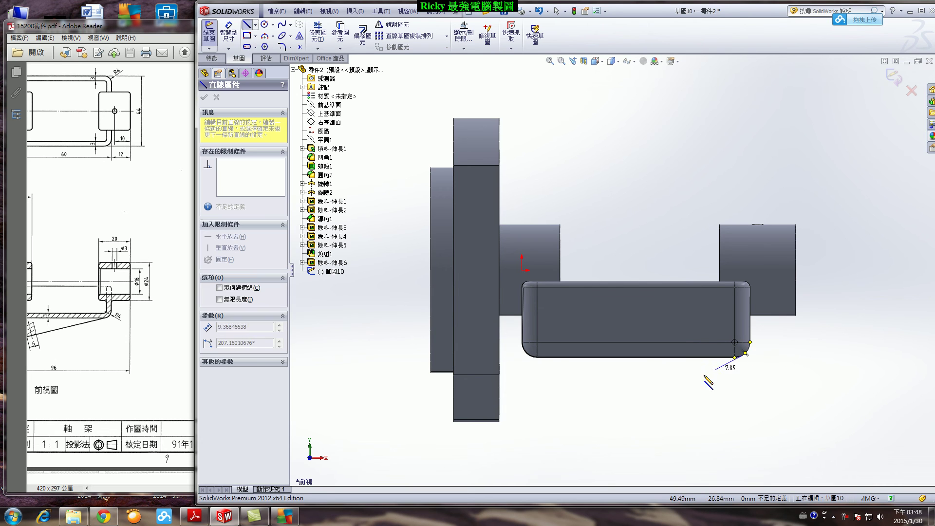
click(500, 413)
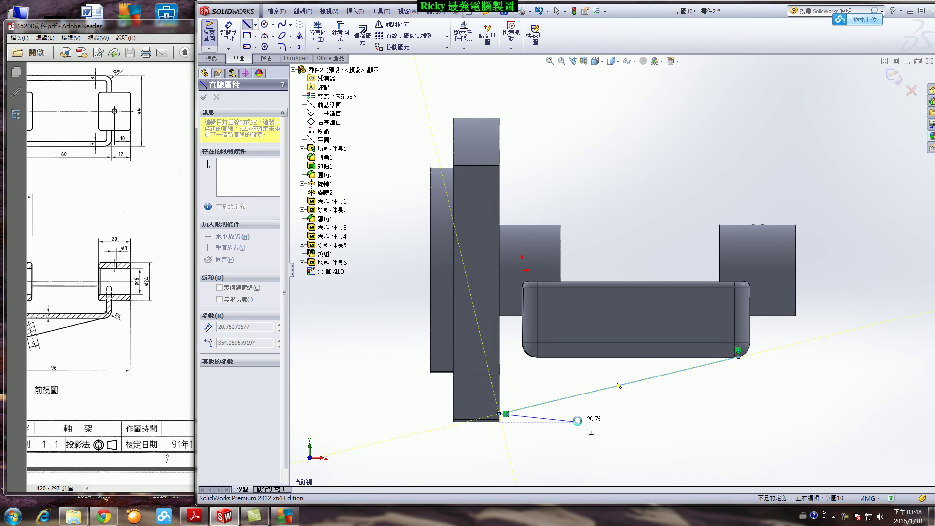
key(Escape)
Dimension the line's lower end 2 mm from the block's bottom edge
click(236, 44)
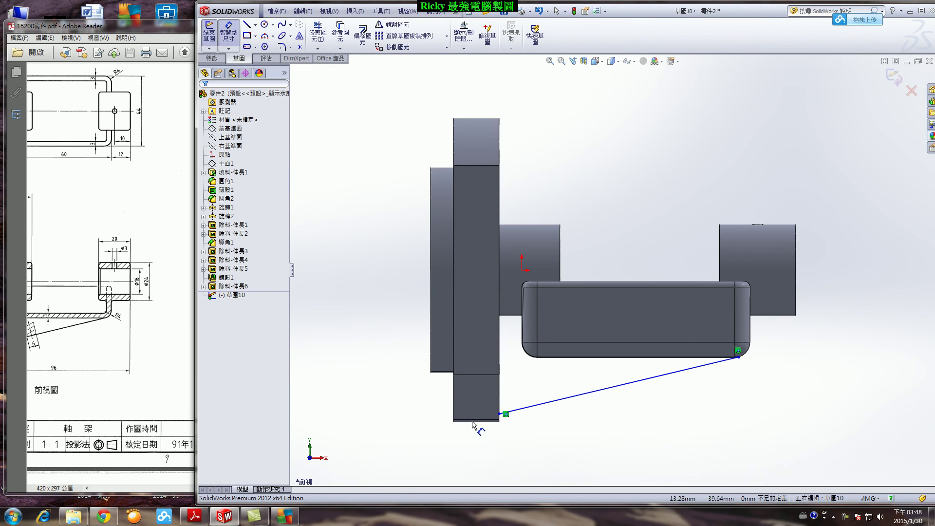
scroll(495, 431, down, 3)
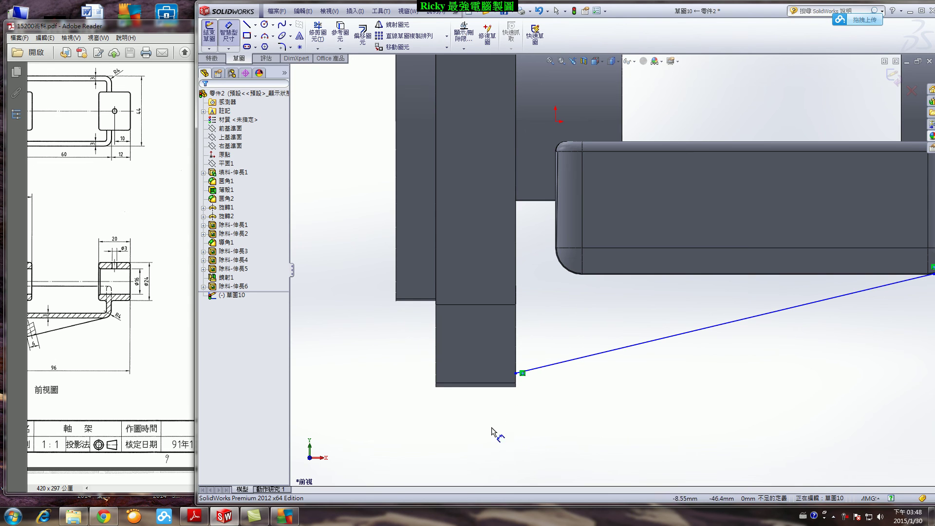
click(493, 387)
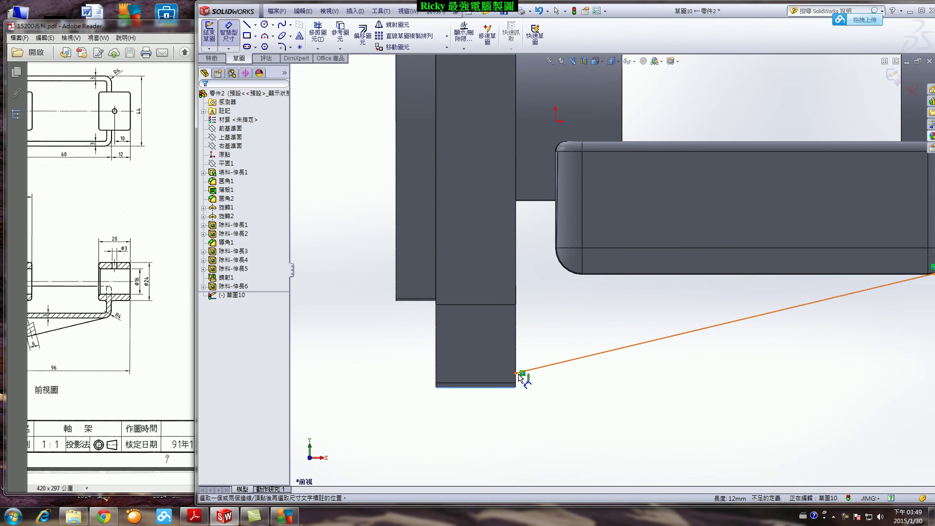
click(517, 375)
click(562, 379)
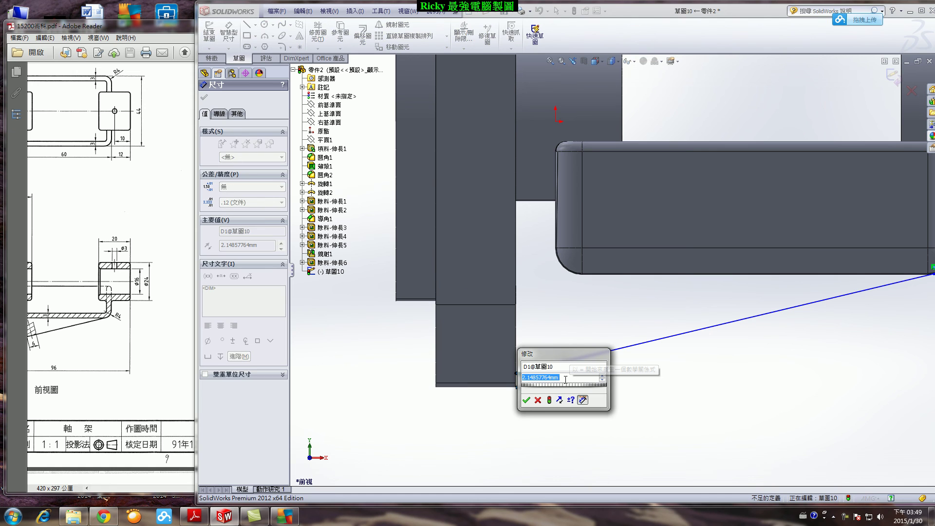
text(2)
key(Return)
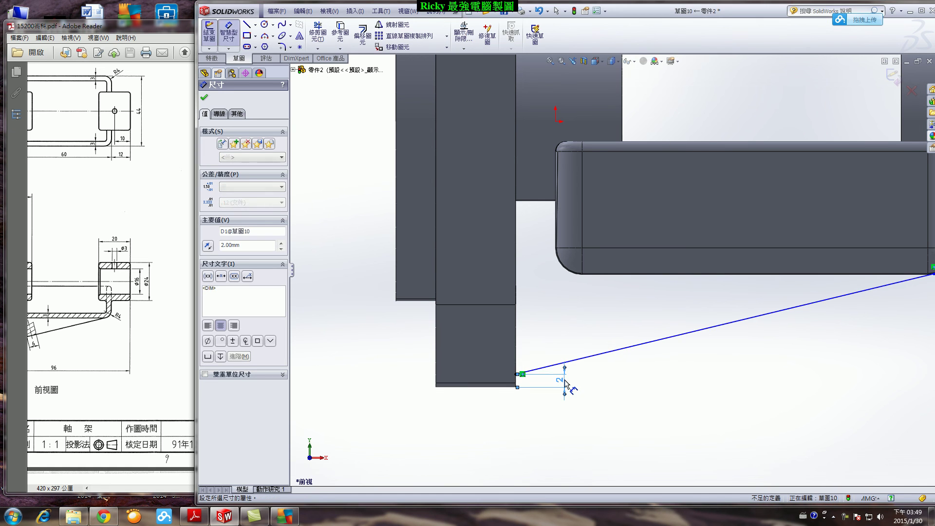
scroll(615, 267, up, 3)
scroll(789, 302, down, 3)
key(Escape)
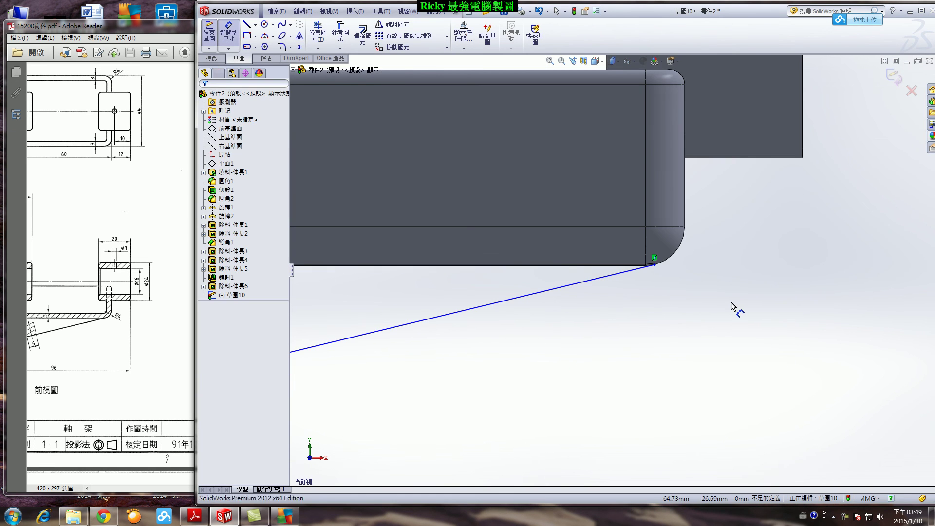
Make the diagonal line tangent to the bar's rounded corner arc
click(609, 276)
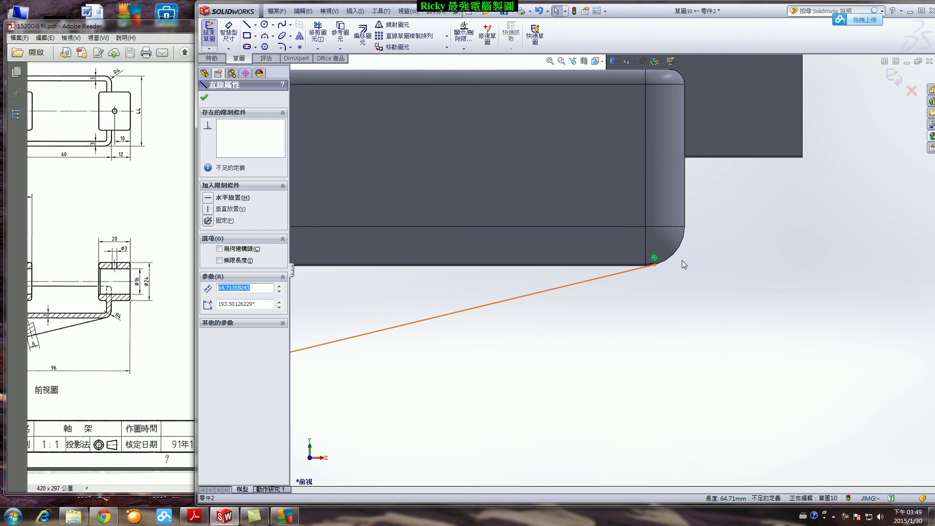
ctrl+click(674, 252)
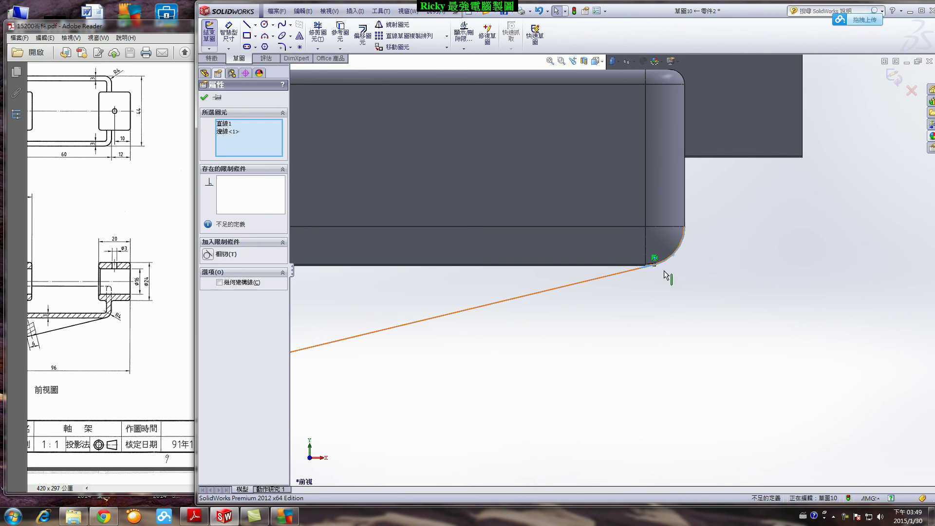
click(208, 254)
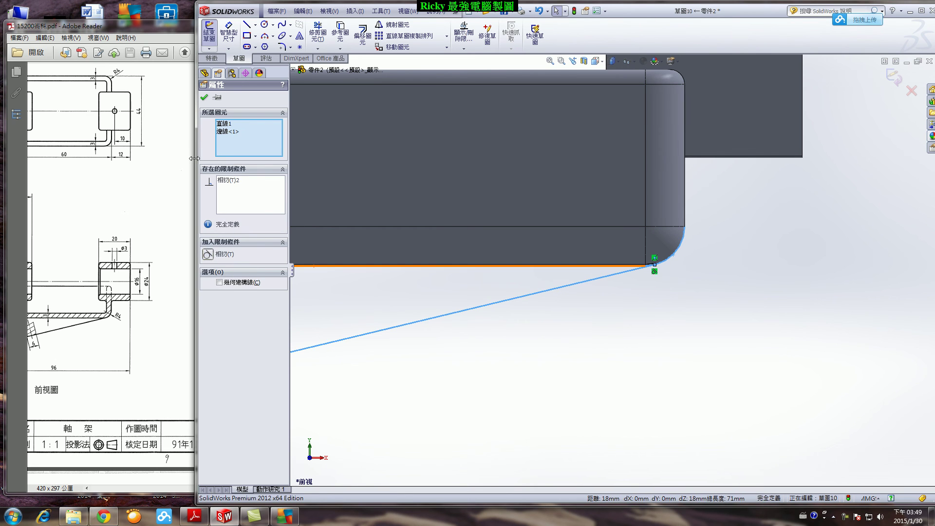
click(204, 98)
scroll(572, 327, up, 4)
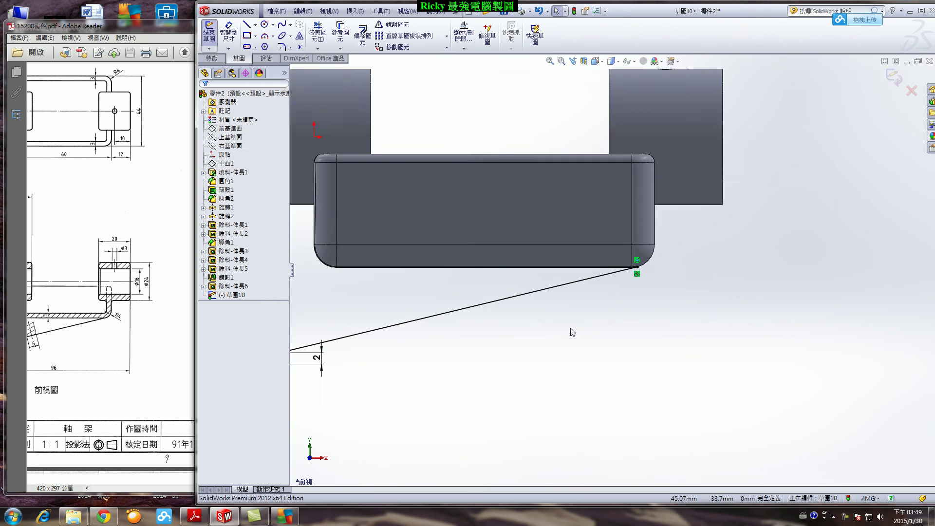
scroll(463, 357, down, 2)
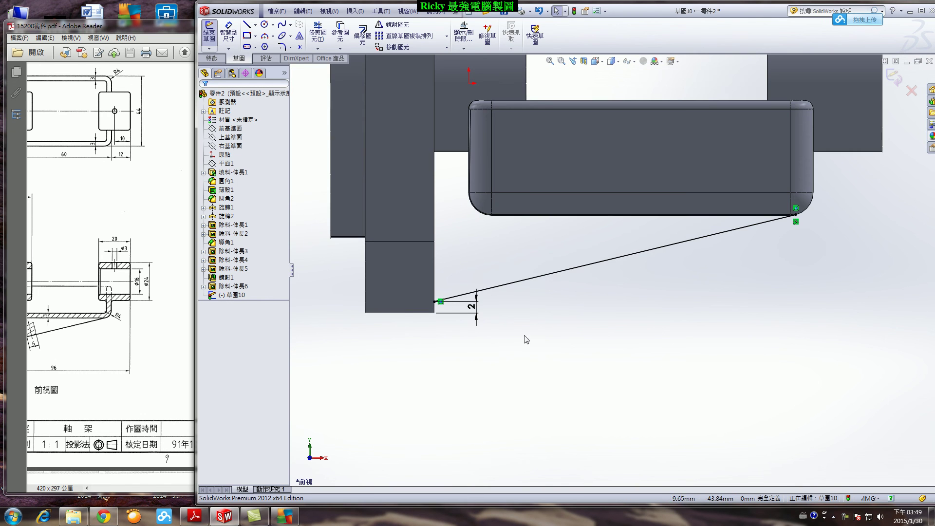
scroll(526, 339, up, 1)
Exit the sketch and add a 6 mm rib beneath the bar along the diagonal line
key(ctrl+b)
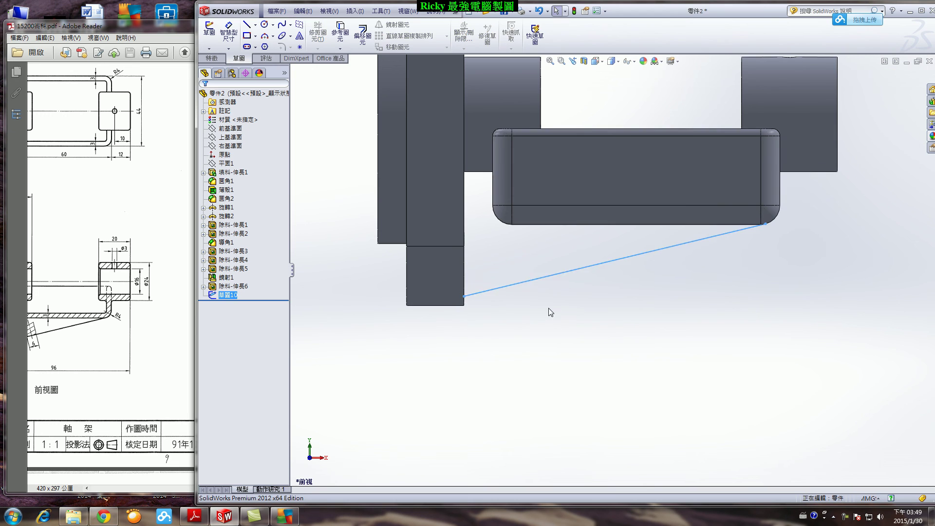
middle_drag(550, 312, 515, 338)
click(208, 59)
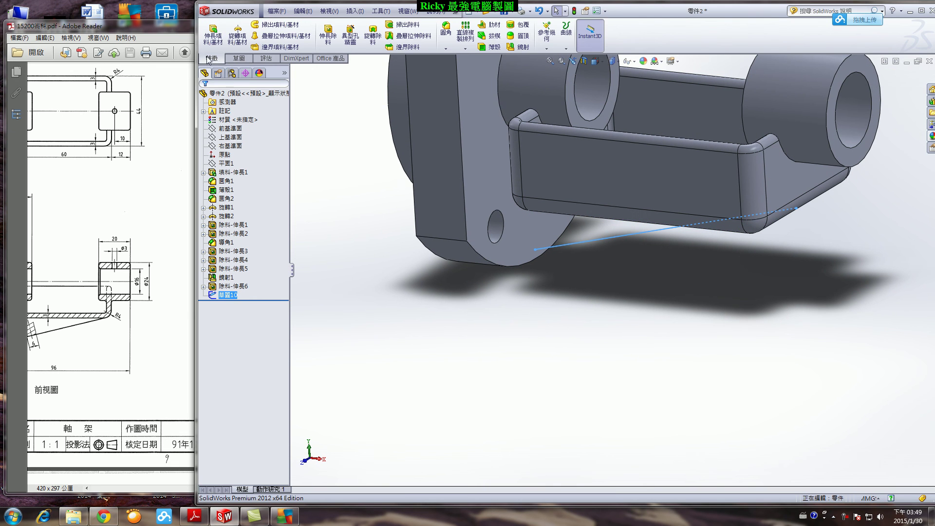
click(489, 25)
middle_drag(550, 264, 652, 272)
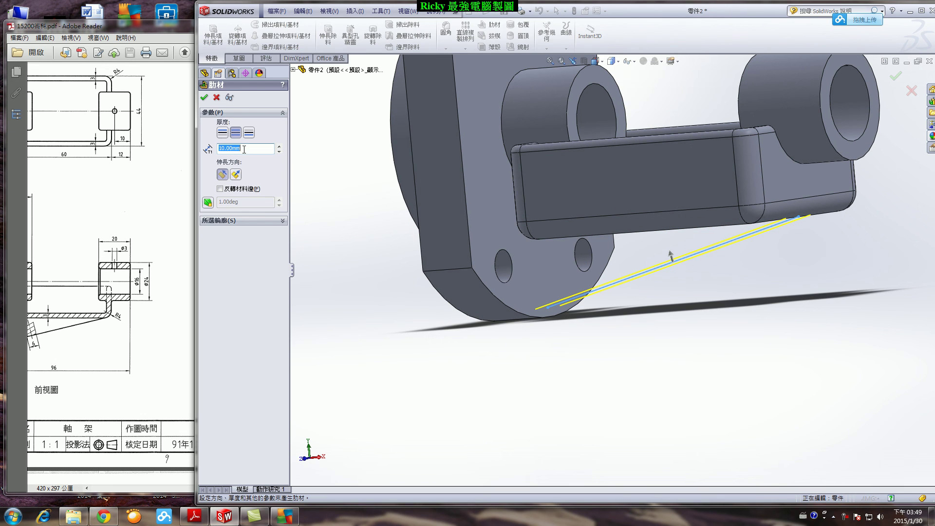
key(Return)
click(204, 99)
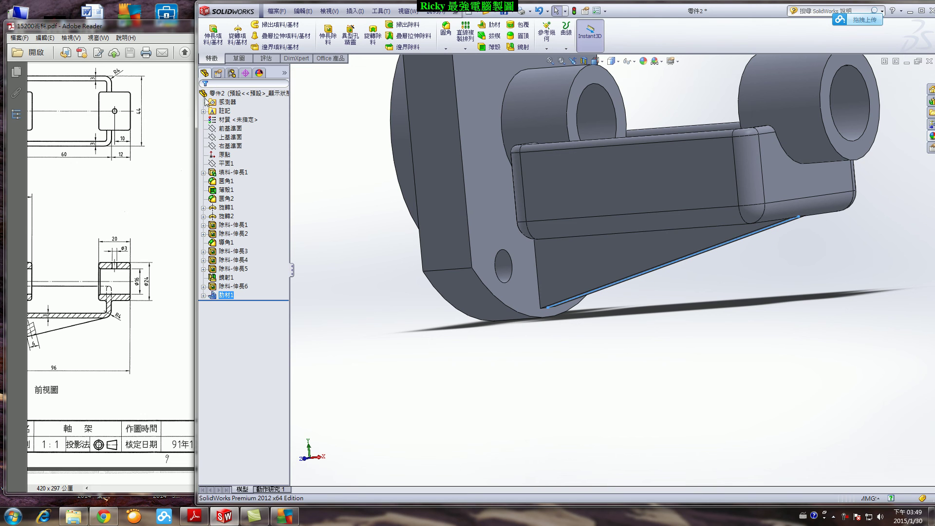
Orbit the part to inspect the rib and turn the flange toward the view
click(604, 410)
scroll(574, 371, down, 5)
middle_drag(573, 372, 668, 365)
scroll(667, 349, down, 2)
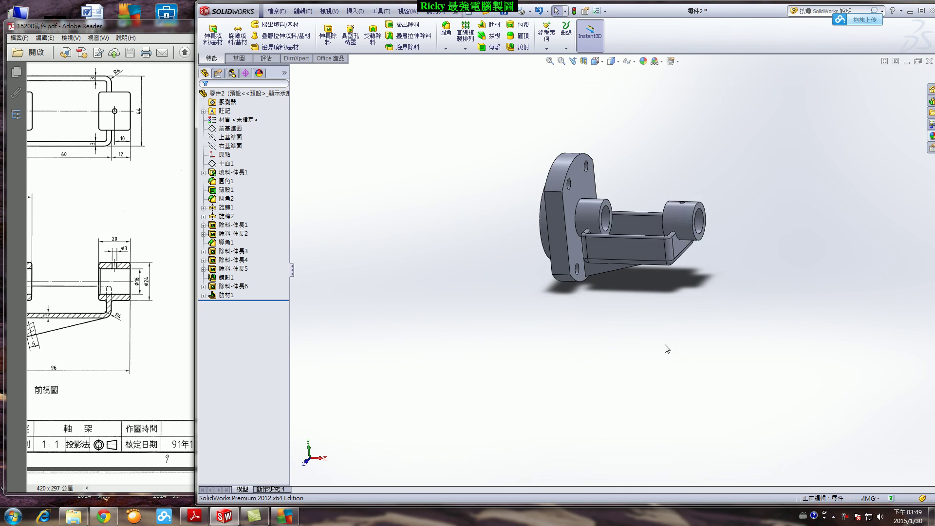
scroll(665, 216, up, 3)
middle_drag(627, 175, 735, 146)
scroll(609, 204, up, 2)
Chamfer the centre bore's edge 1 mm at 45°
click(445, 48)
click(452, 70)
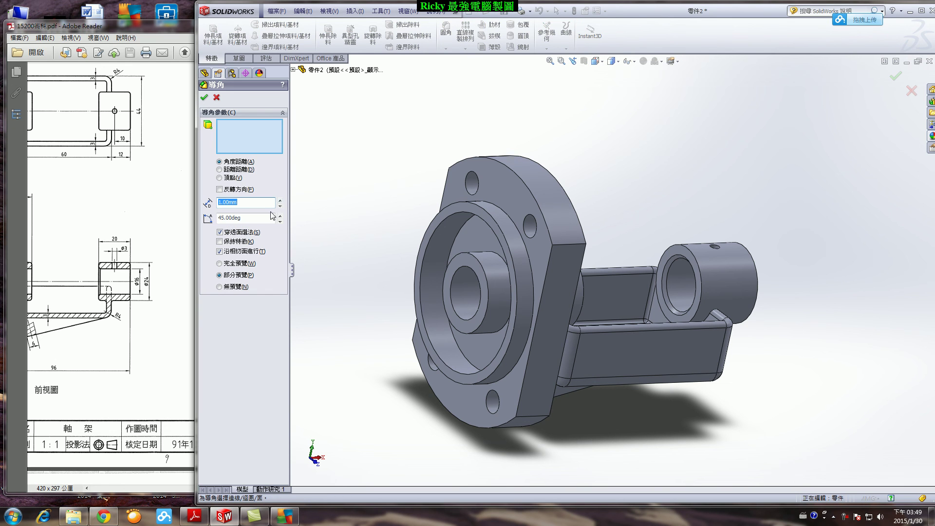
click(455, 278)
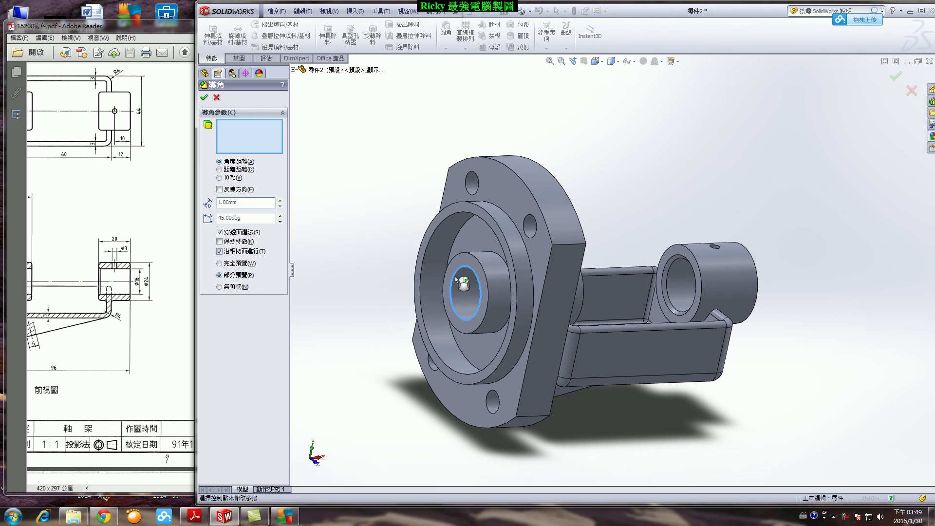
click(203, 99)
click(446, 30)
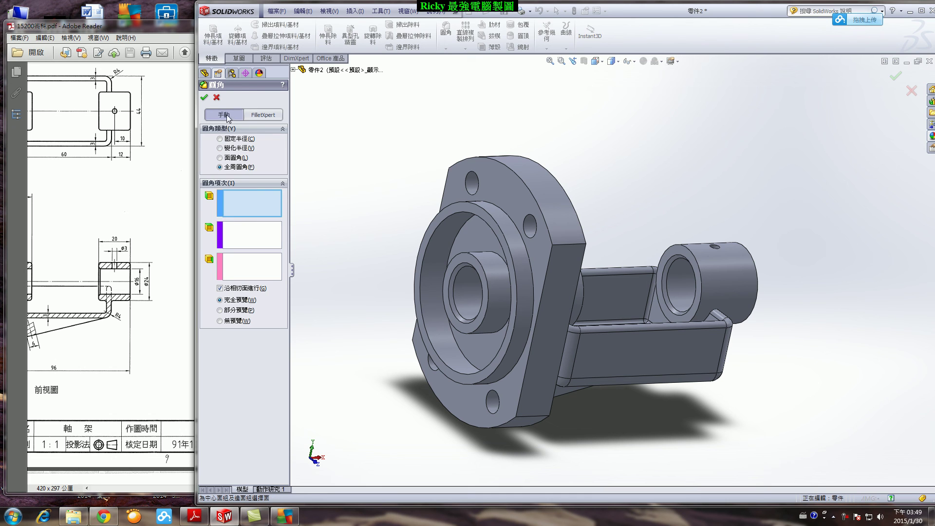
Fillet the four outer corner edges of the flange with a 6 mm radius
click(224, 140)
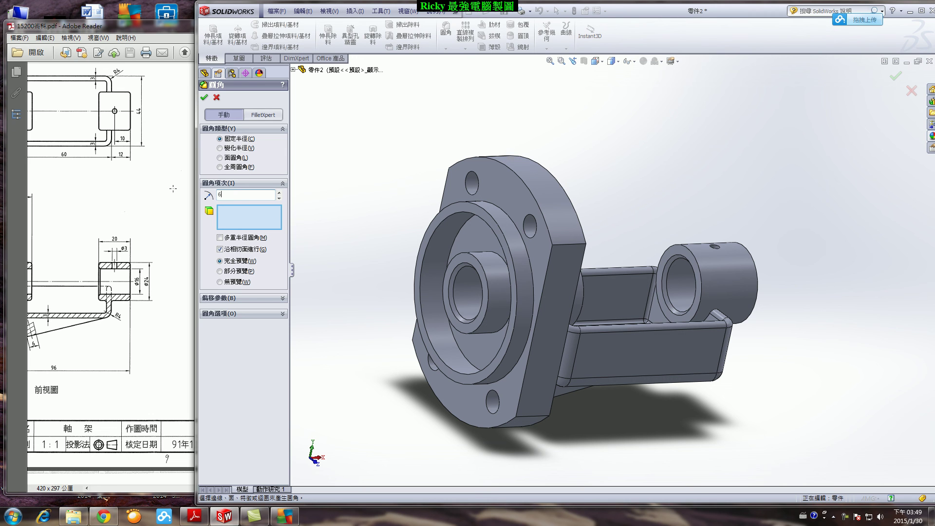
click(566, 246)
click(528, 419)
middle_drag(493, 373, 574, 367)
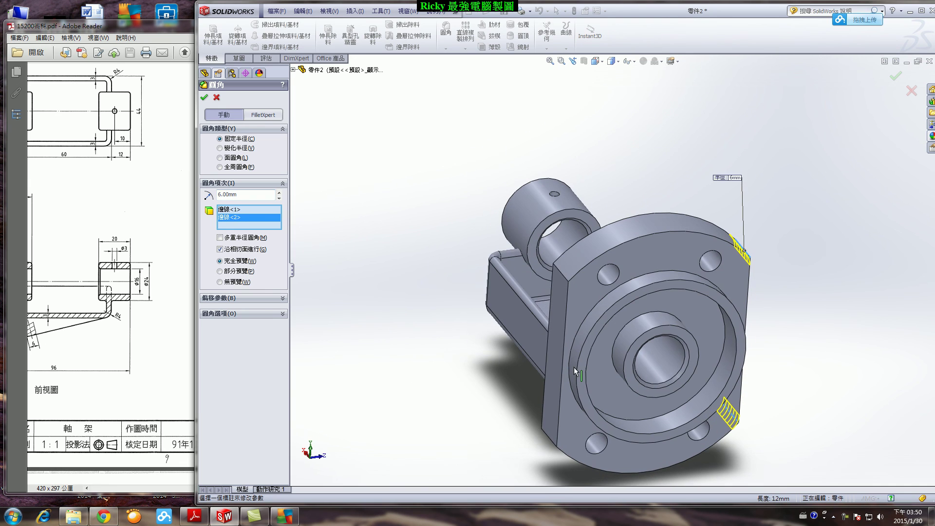
click(562, 275)
click(549, 441)
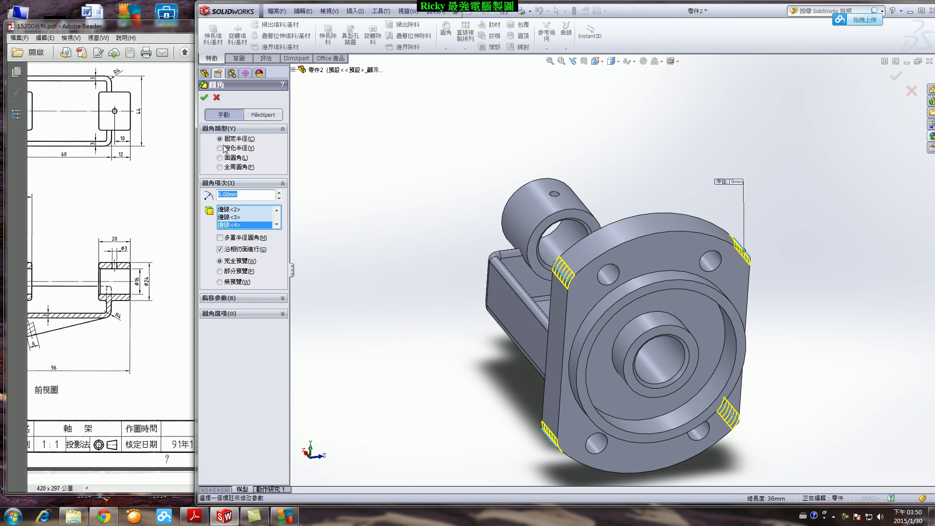
click(204, 97)
middle_drag(431, 317, 360, 347)
scroll(628, 197, down, 3)
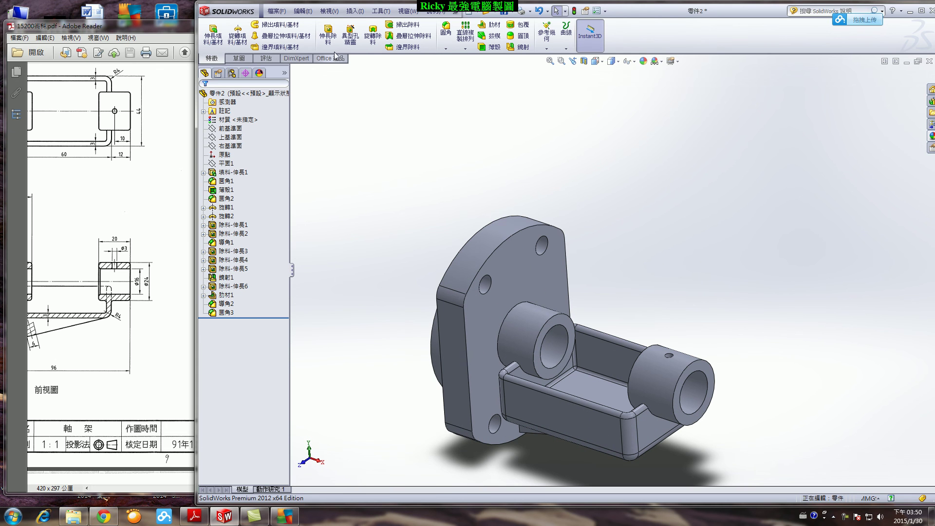
Start a 1 mm fillet and select the flange outline edge
click(445, 32)
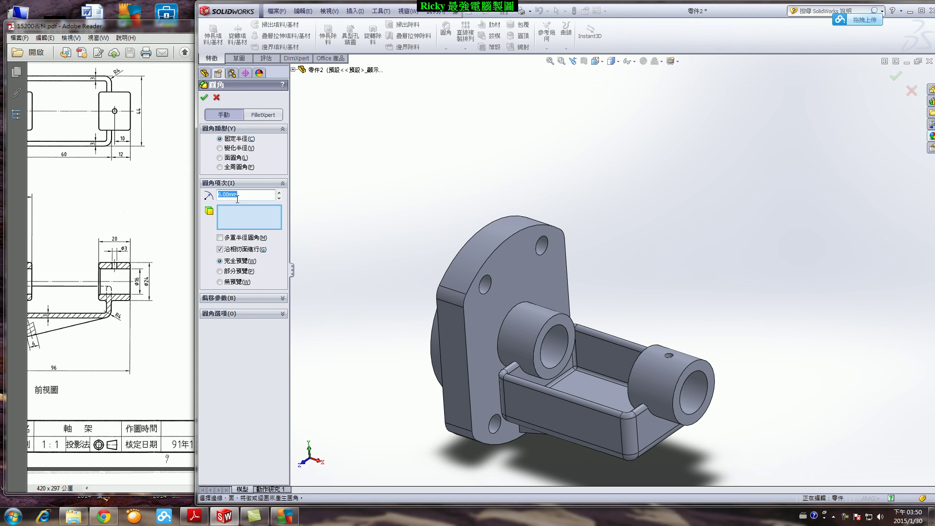
text(1)
click(496, 249)
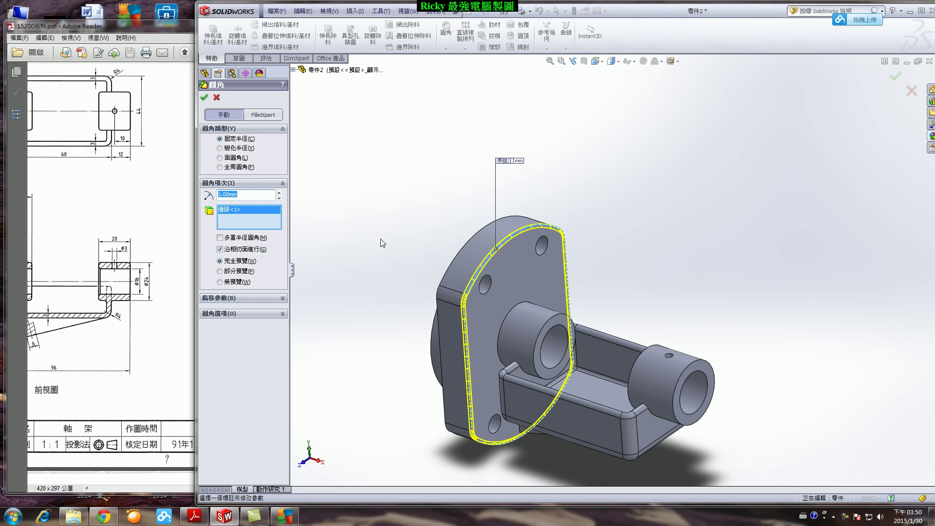
scroll(372, 249, up, 2)
middle_drag(410, 289, 675, 306)
scroll(410, 299, down, 5)
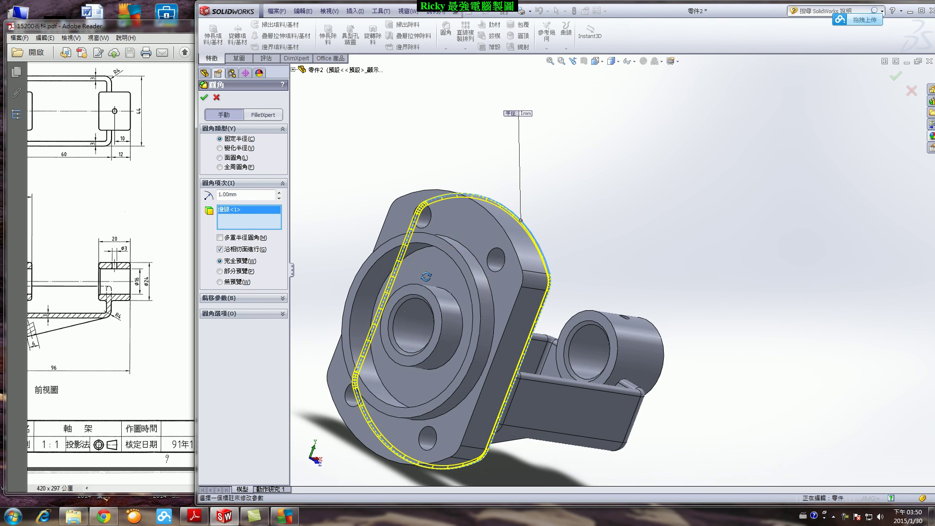
Add the flange circle, bore, boss front, shaft-end and boss-base edges to the 1 mm fillet
click(422, 254)
click(445, 302)
scroll(461, 299, up, 3)
middle_drag(461, 299, 546, 277)
scroll(549, 276, down, 4)
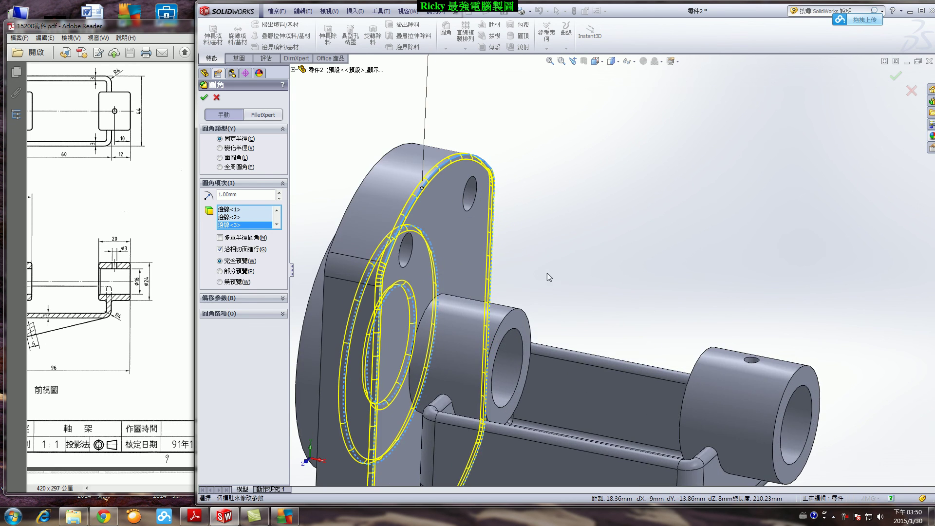
click(512, 310)
scroll(531, 279, up, 2)
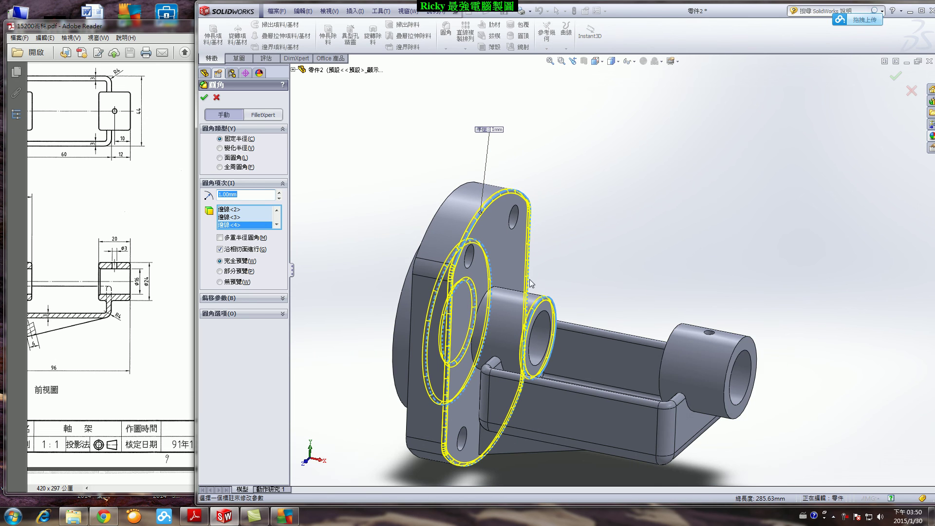
click(748, 340)
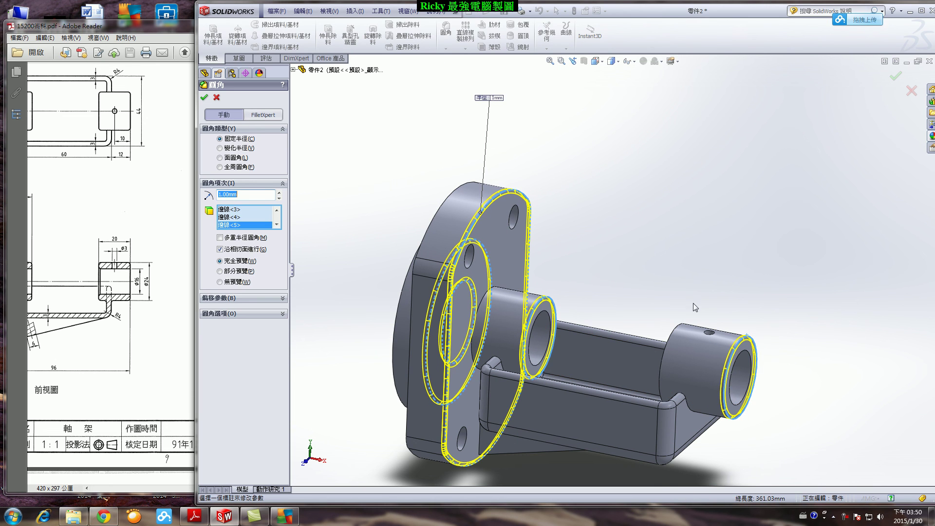
click(678, 323)
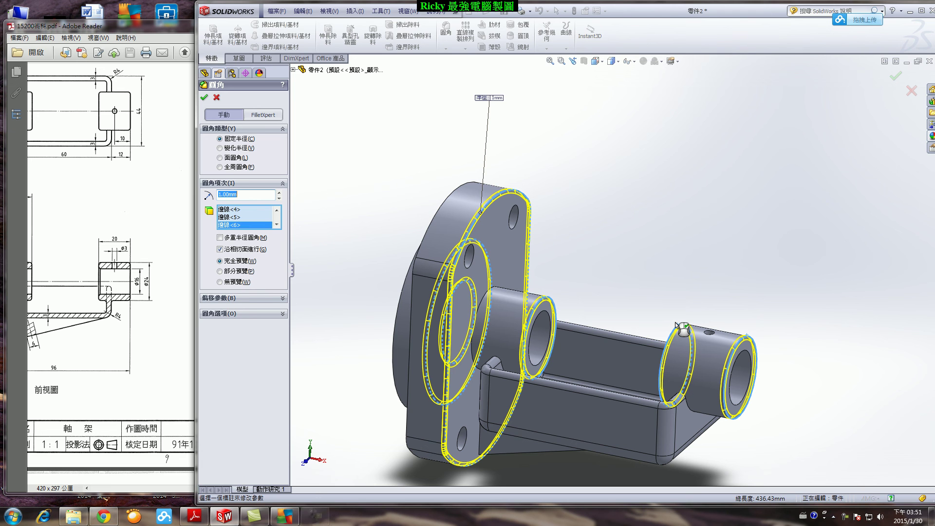
Add the boss-base edge and the right boss's slot edge to the 1 mm fillet
scroll(506, 360, down, 1)
scroll(506, 360, down, 1)
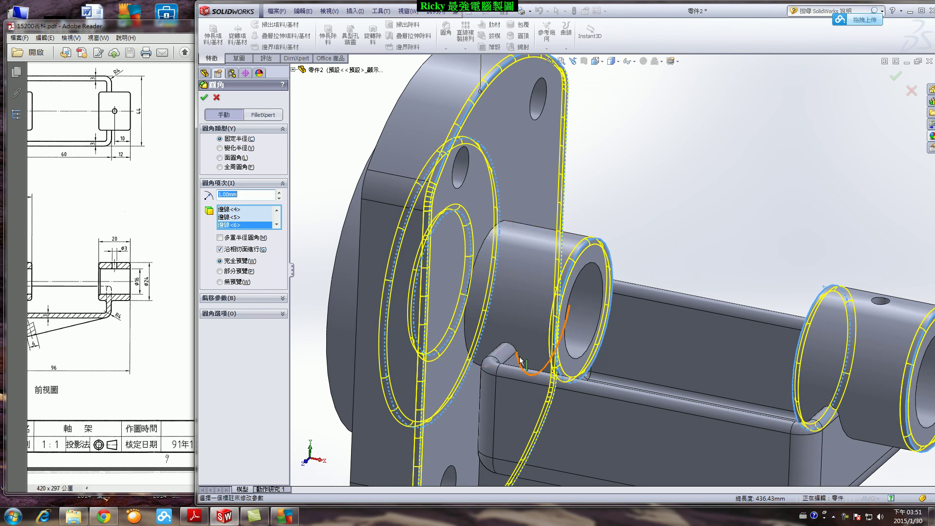
click(519, 358)
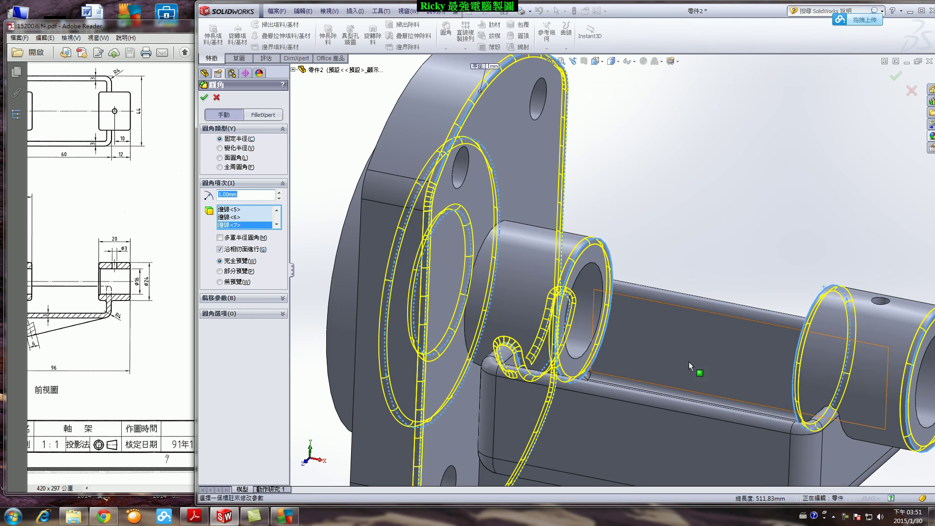
scroll(688, 361, up, 3)
middle_drag(688, 362, 802, 399)
scroll(875, 382, down, 2)
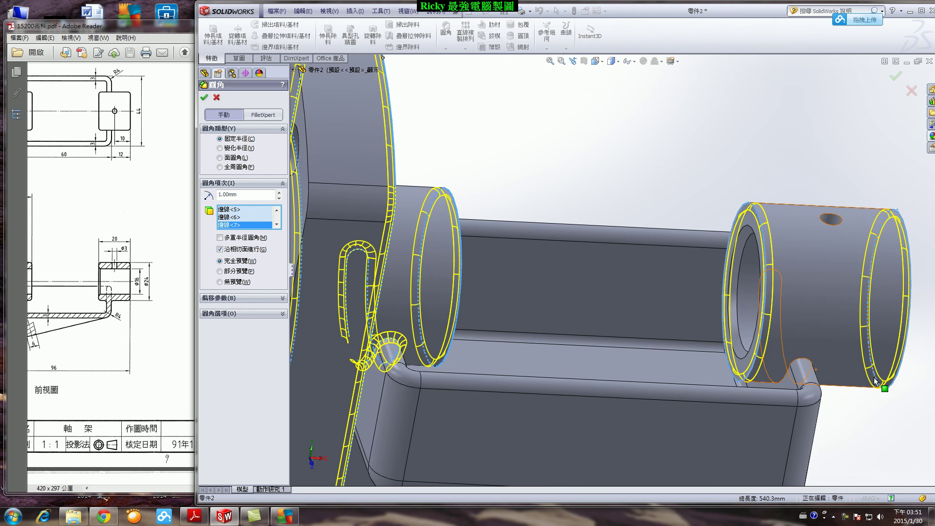
scroll(871, 379, down, 2)
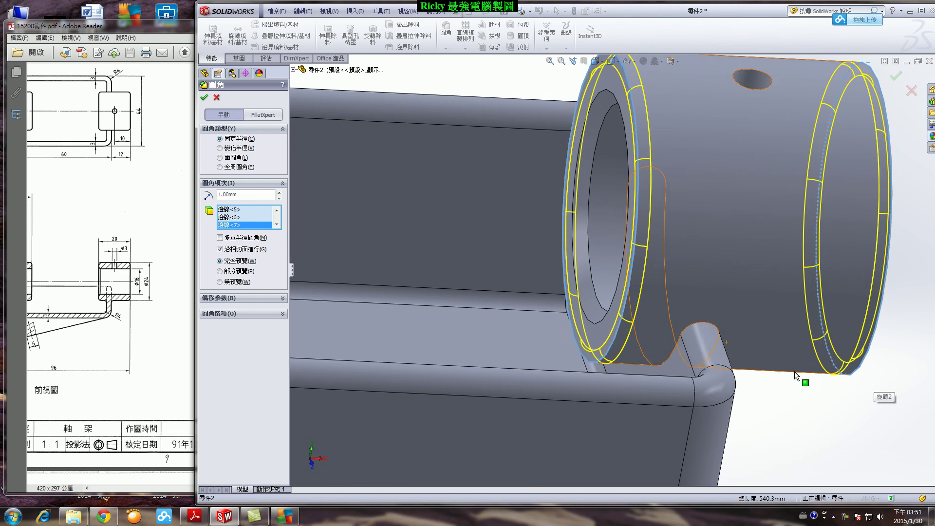
click(671, 344)
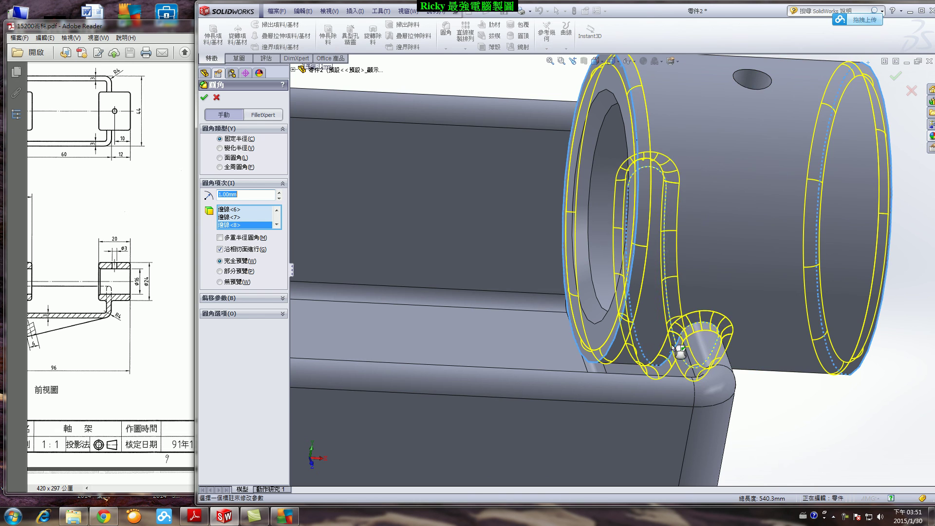
From the underside, add the flange's lower edge, its adjoining vertical edge and the upper rib edge
scroll(671, 344, up, 4)
middle_drag(671, 303, 555, 202)
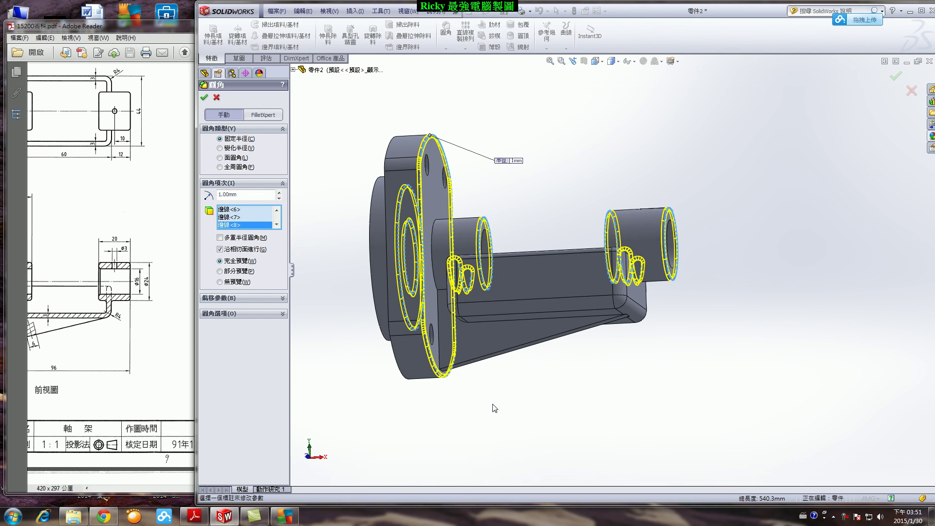
scroll(480, 371, down, 5)
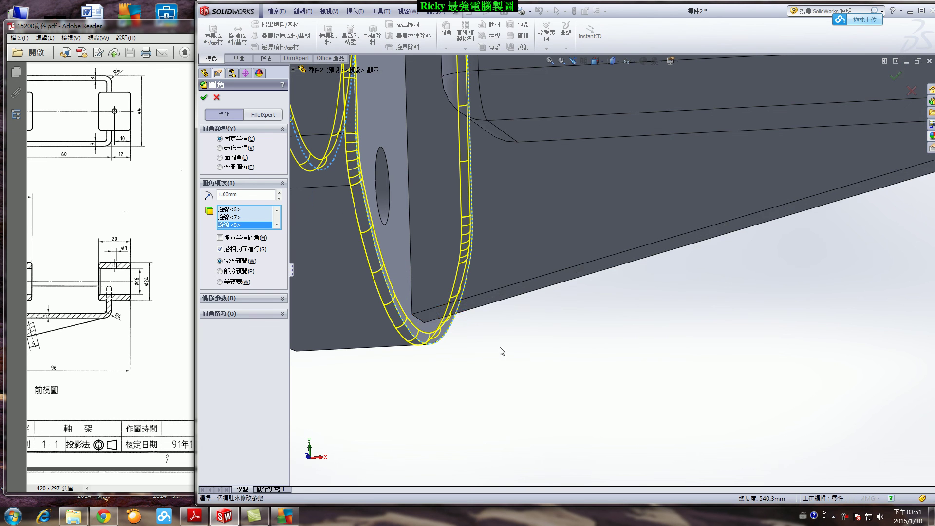
click(500, 291)
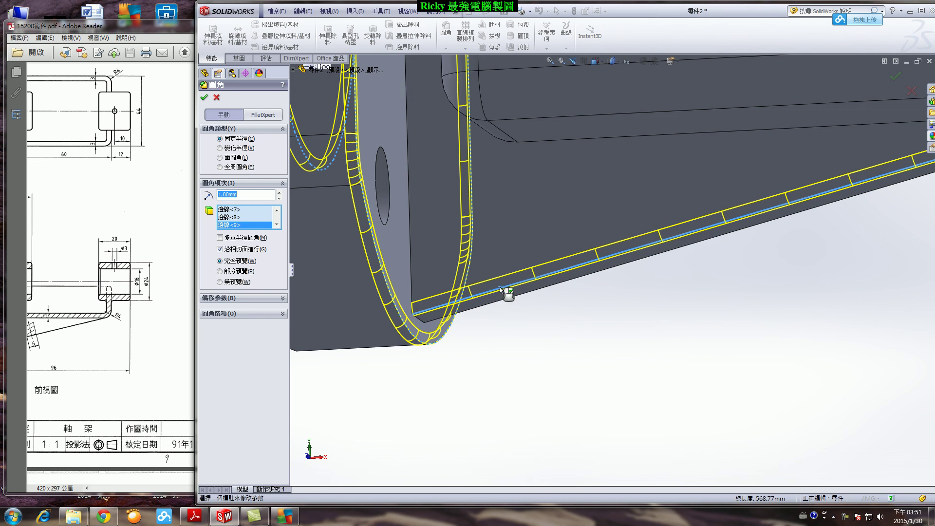
click(414, 273)
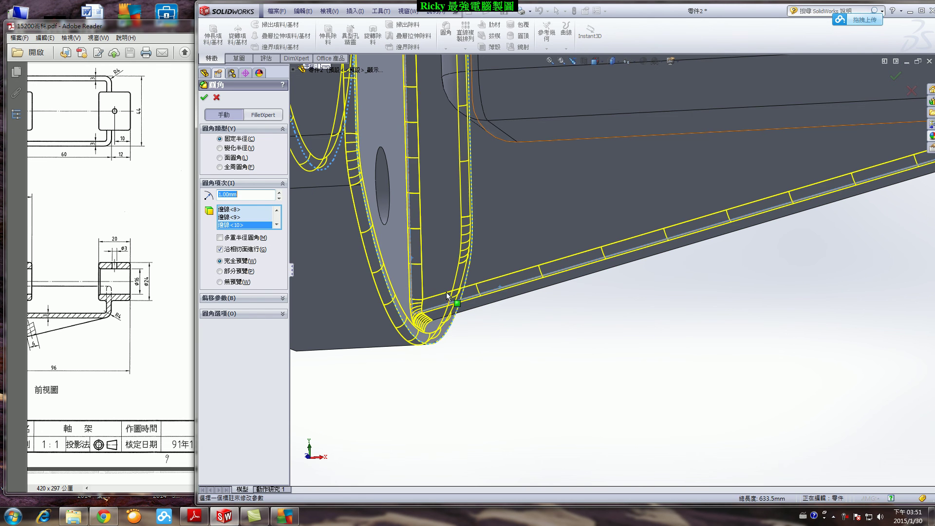
click(543, 140)
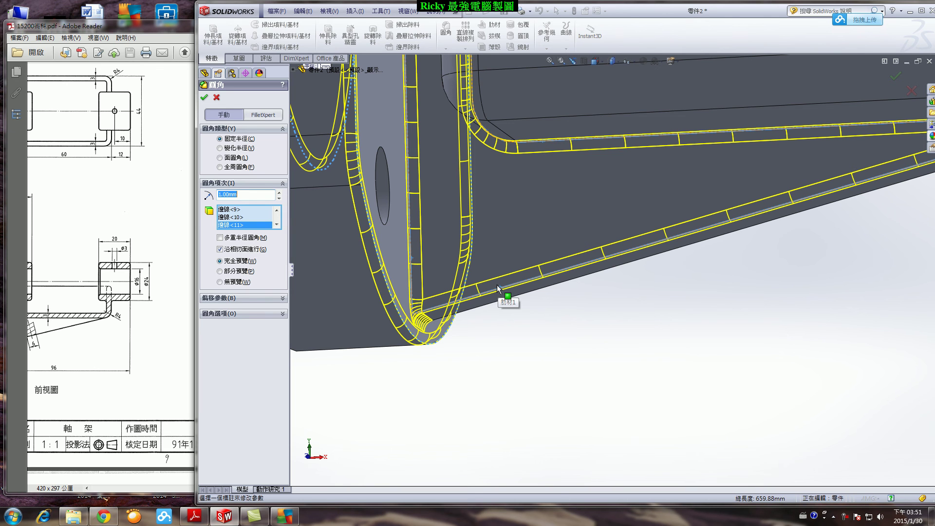
Add the remaining rib edge and final edge, completing Fillet4 on thirteen edges
scroll(487, 264, up, 2)
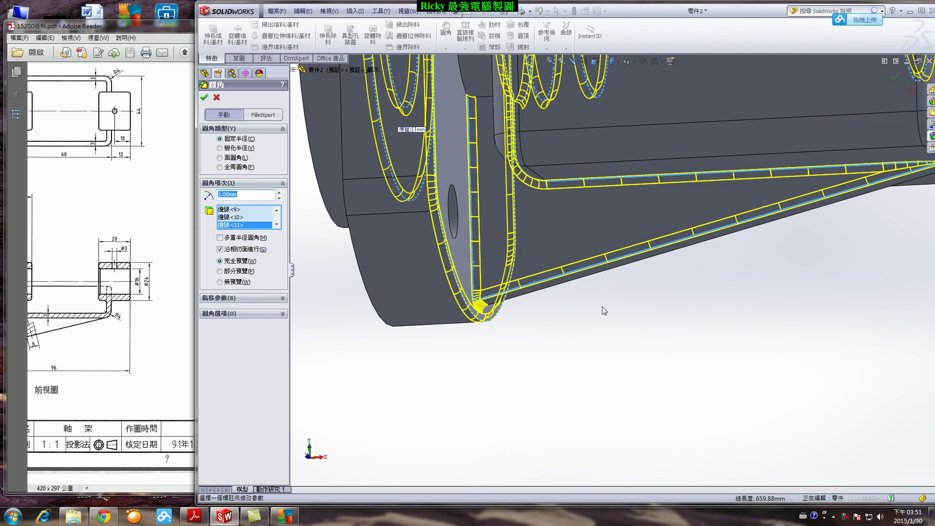
middle_drag(605, 256, 480, 237)
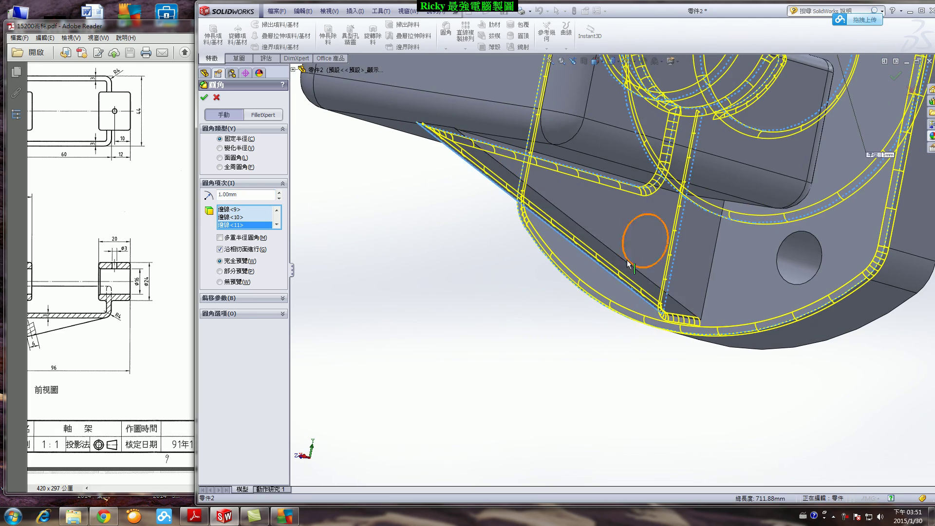
click(617, 258)
middle_drag(668, 272, 741, 325)
click(592, 193)
click(205, 97)
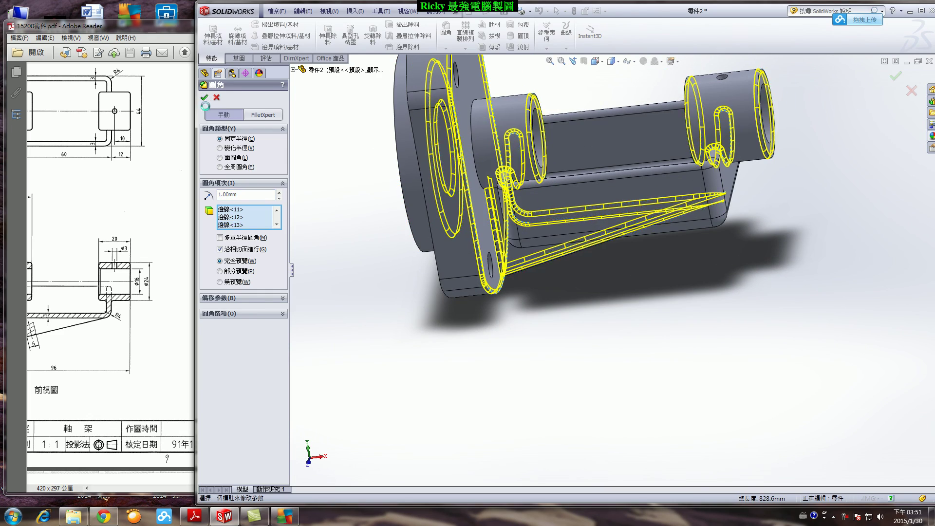
middle_drag(541, 287, 480, 330)
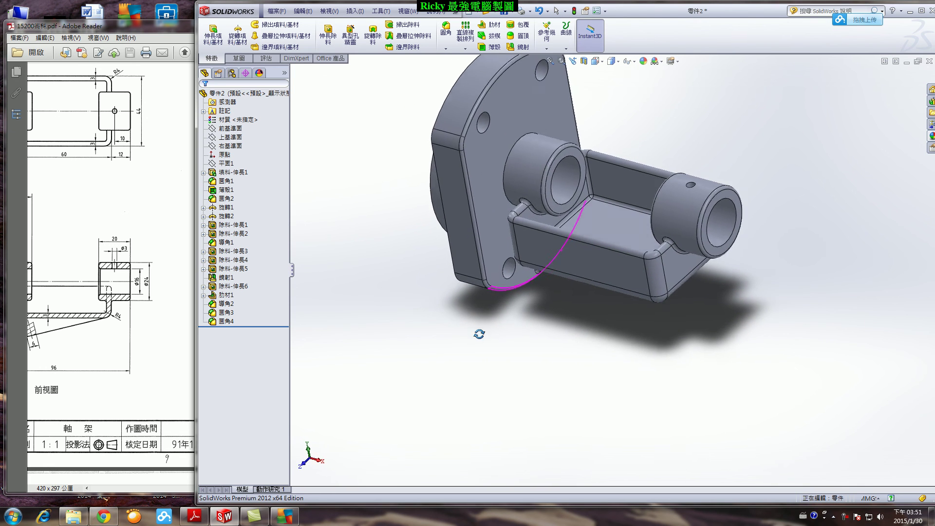
Create Fillet5, rounding the near boss's circular edge at the flange by 1 mm
scroll(509, 109, down, 3)
click(445, 31)
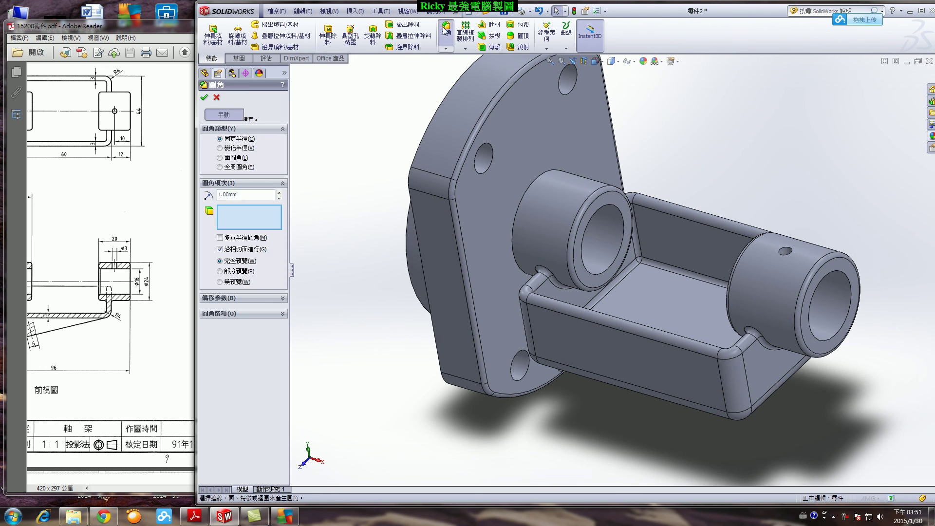
click(528, 189)
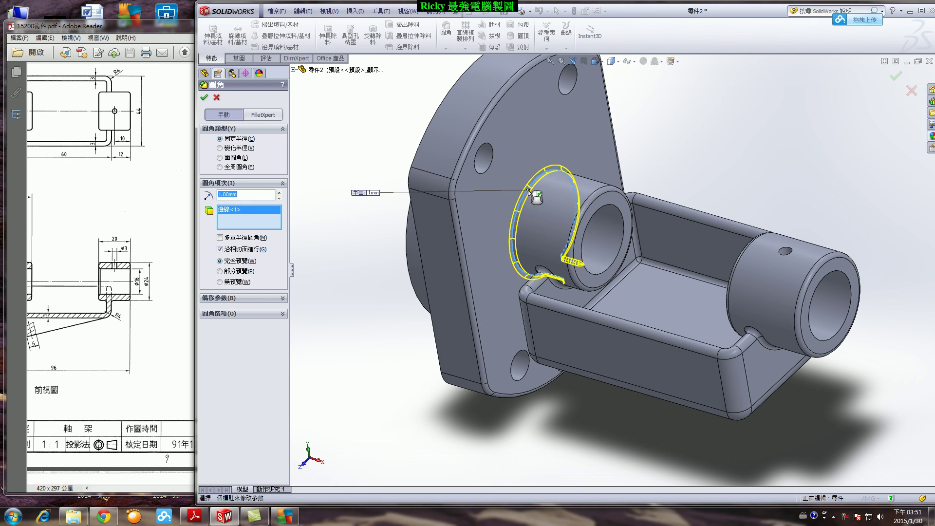
click(205, 98)
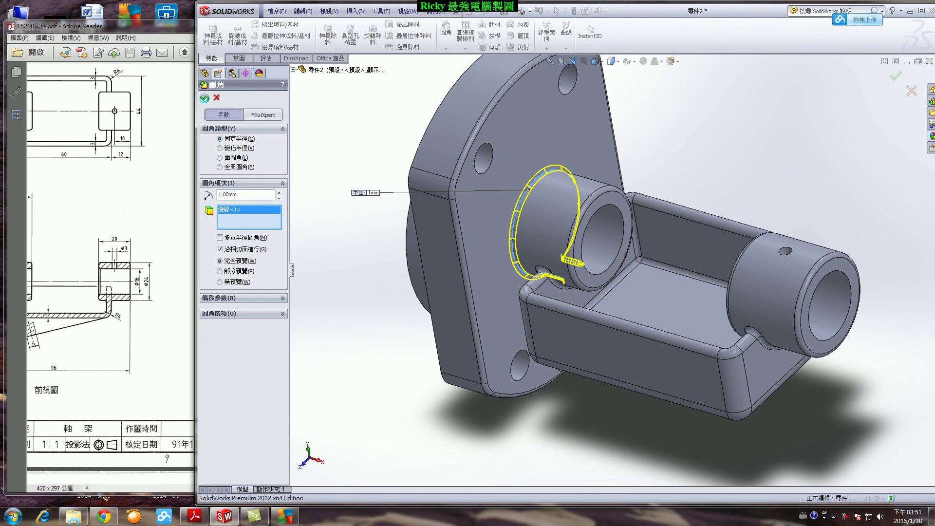
middle_drag(400, 367, 565, 396)
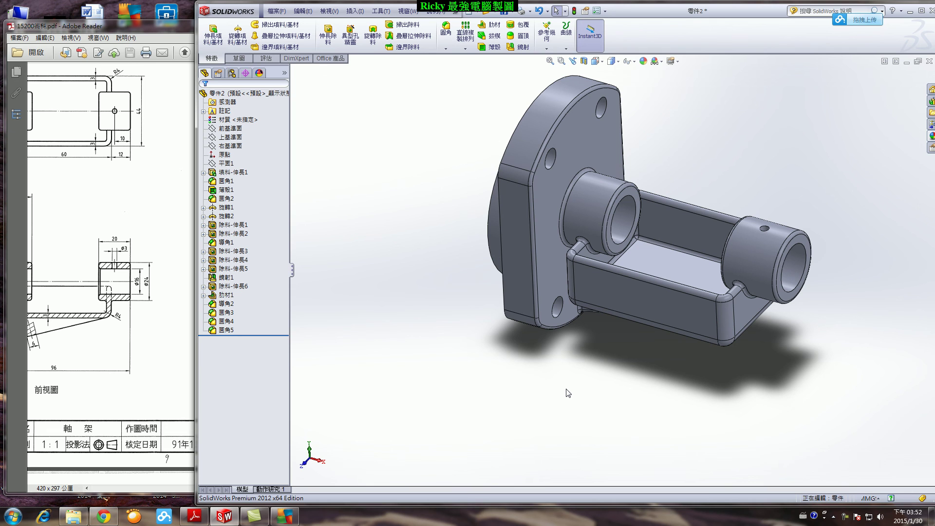
key(F9)
key(ctrl+7)
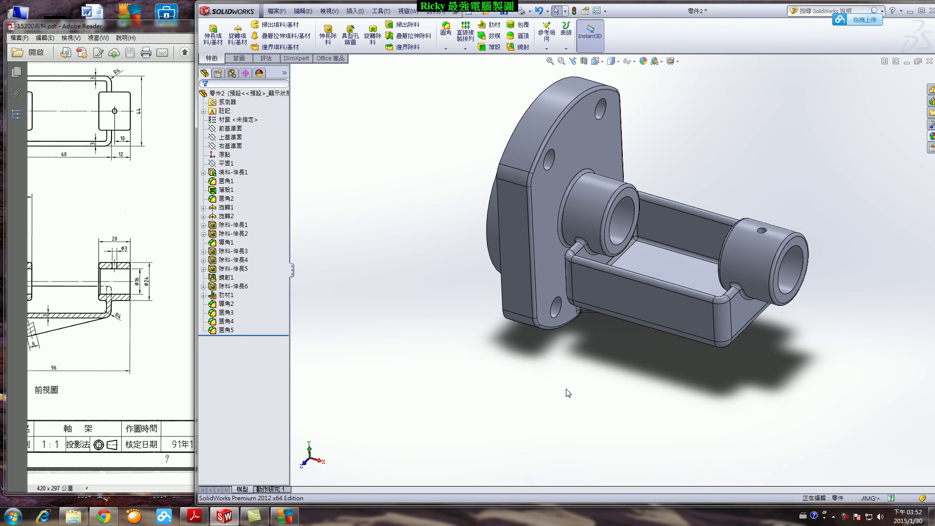
mouse_move(503, 399)
middle_down()
mouse_move(608, 384)
mouse_move(506, 404)
middle_up()
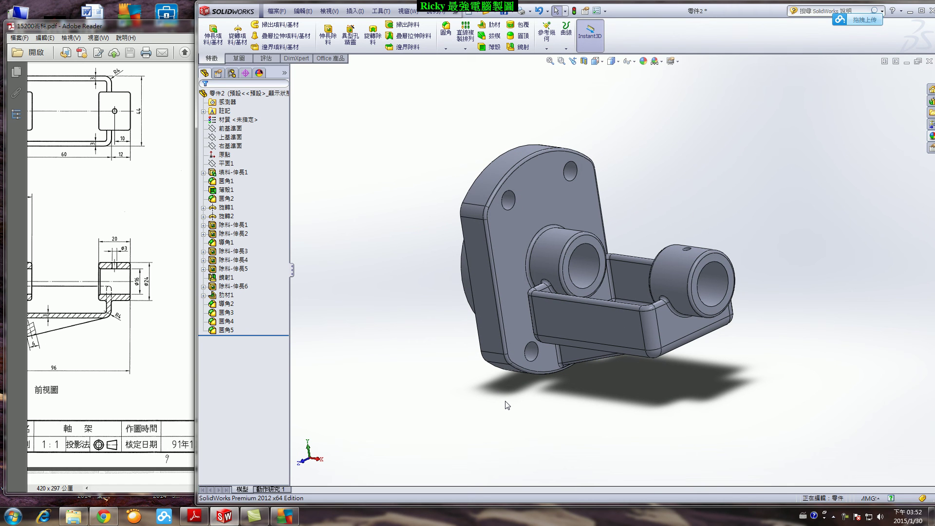